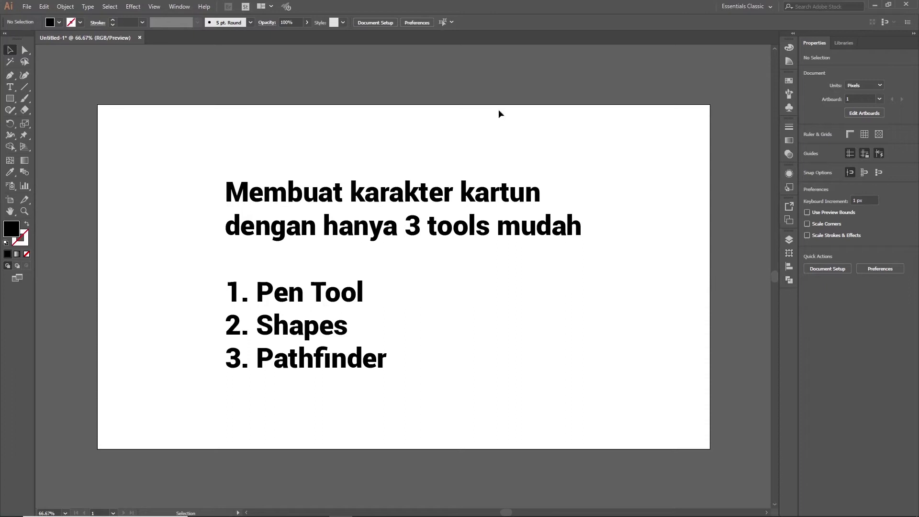
click(181, 7)
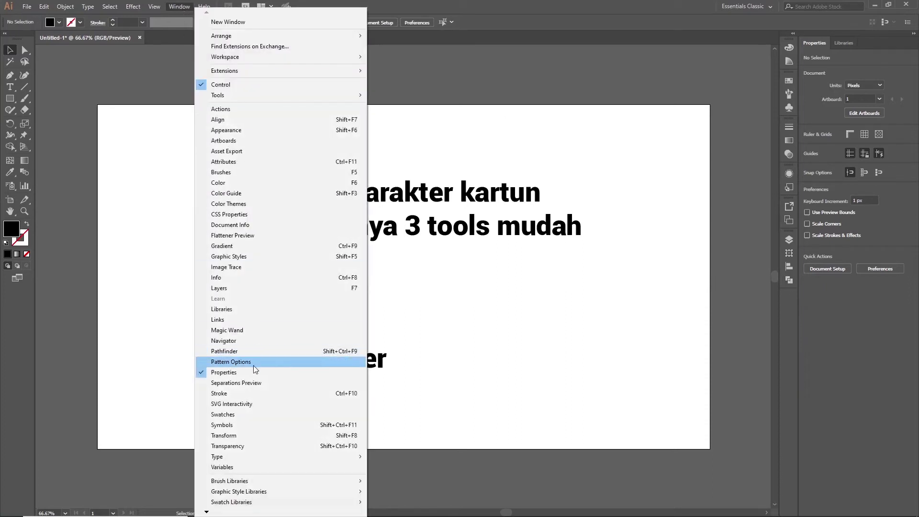
click(189, 9)
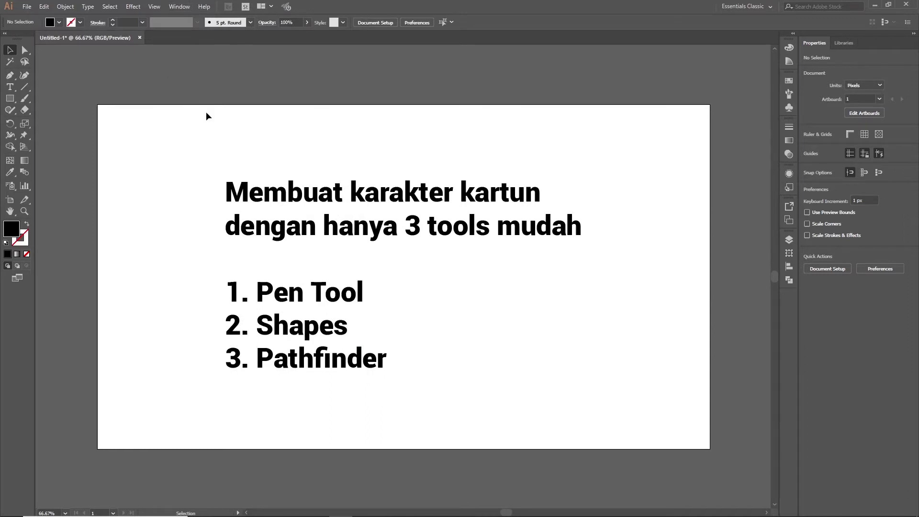
- Delete the grouped title and tool-list text from the artboard
drag(194, 150, 571, 417)
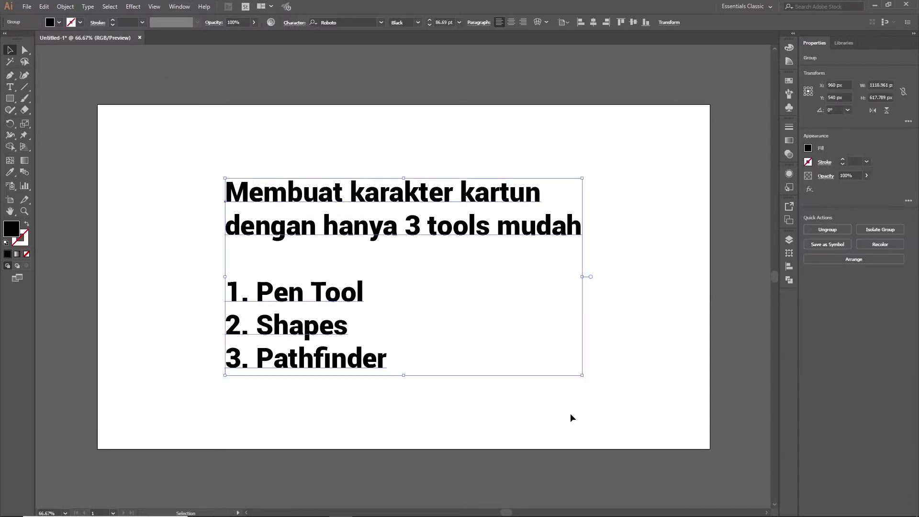
key(Delete)
- Draw a head ellipse about 525 by 475 px left of the artboard's center and fill it with skin tone ffcea1
drag(13, 103, 44, 124)
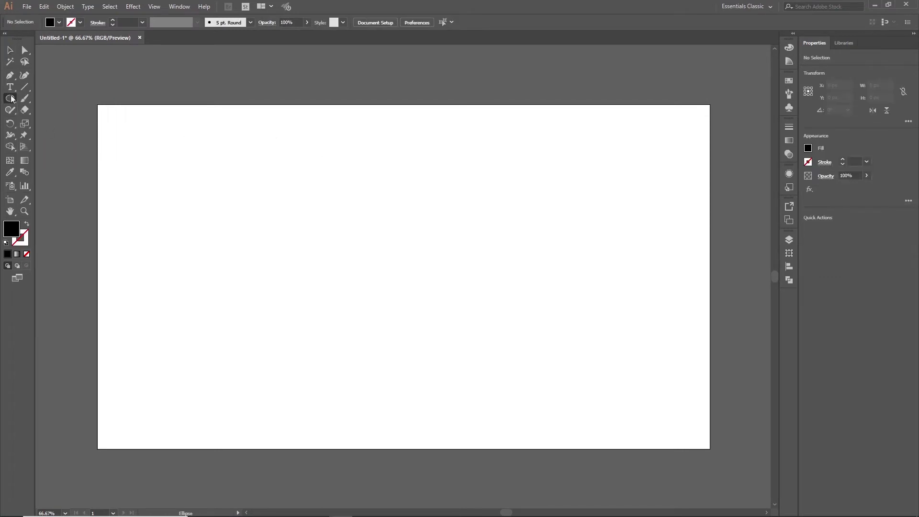
mouse_move(279, 191)
mouse_down()
mouse_move(394, 260)
mouse_move(445, 343)
mouse_up()
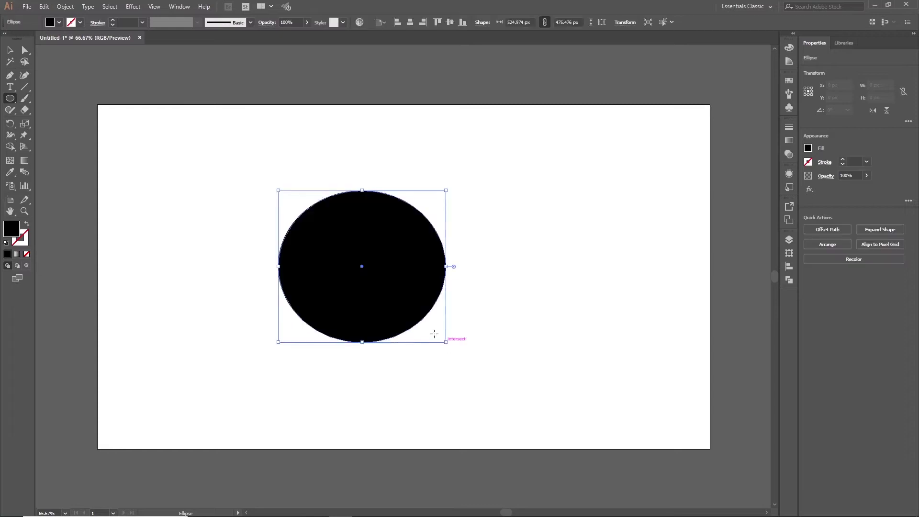
double_click(11, 229)
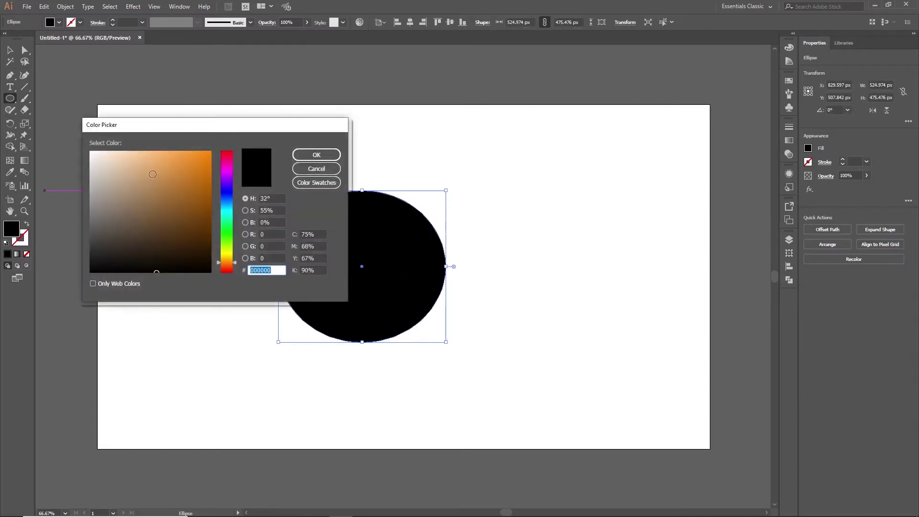
click(136, 152)
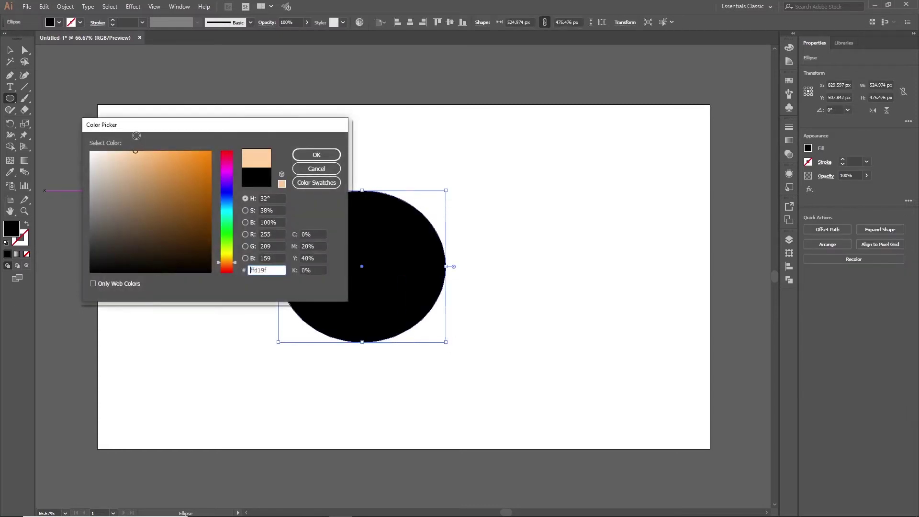
click(235, 266)
click(315, 153)
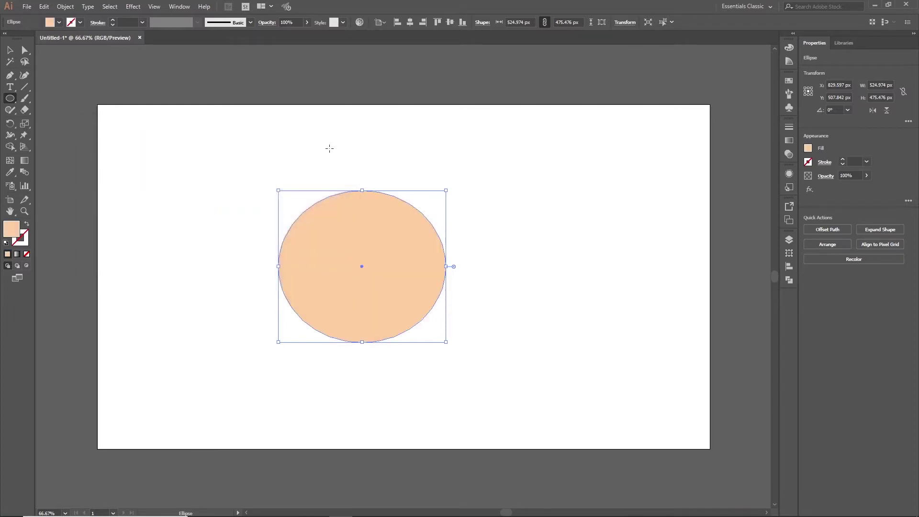
- Draw an ear circle about 91 px wide centered on the right edge of the head
key(v)
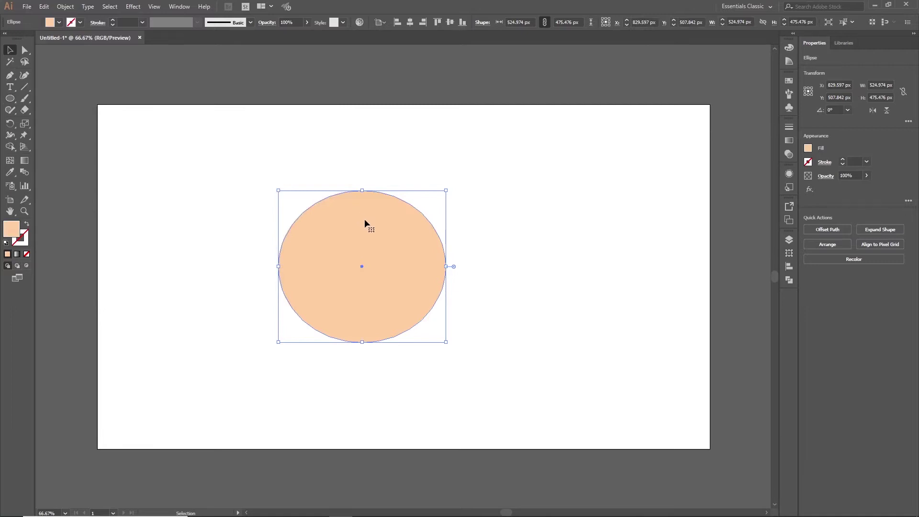
key(l)
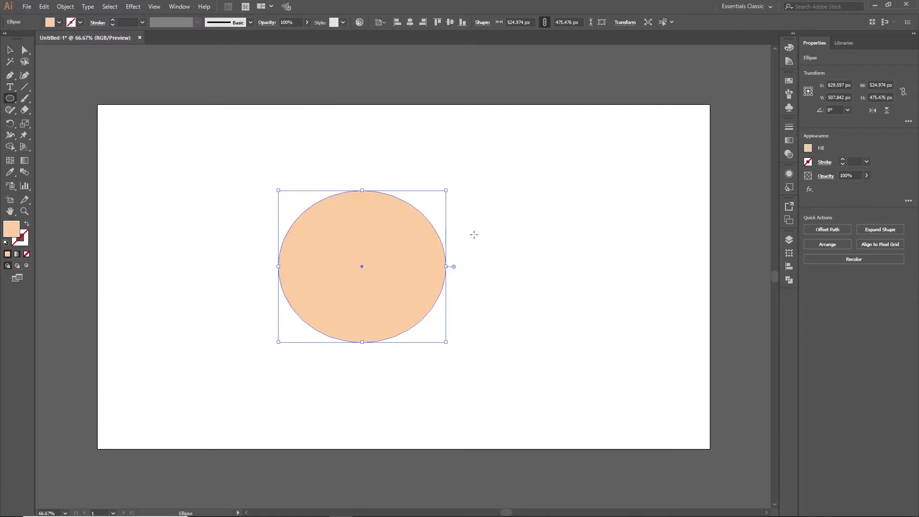
drag(466, 249, 434, 261)
key(v)
scroll(477, 273, up, 1)
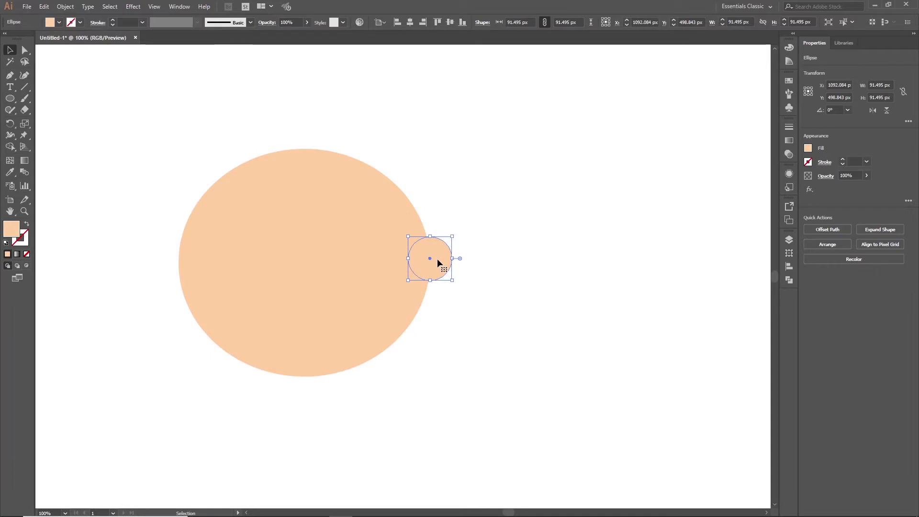
- Add a concentric copy of the ear circle scaled to about 58 px and fill it with the darker tone f2b481
key(a)
key(v)
key(a)
key(v)
drag(430, 235, 426, 245)
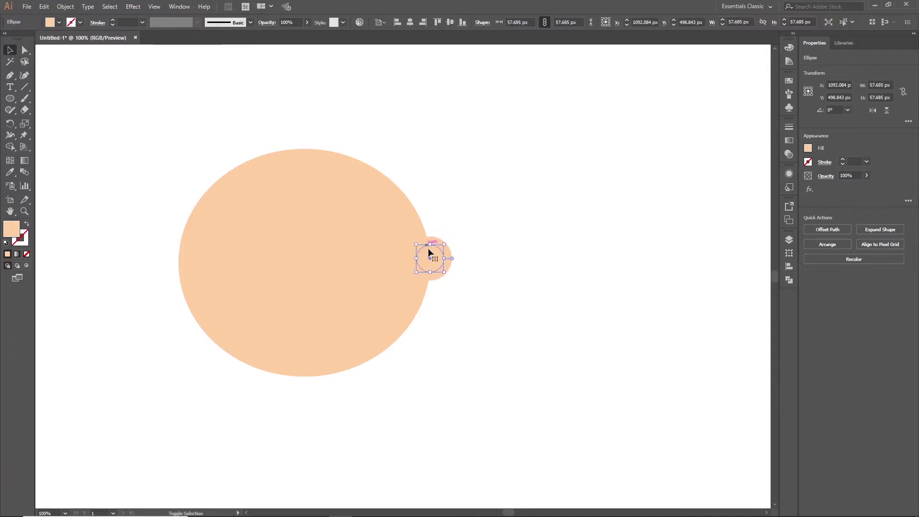
double_click(14, 234)
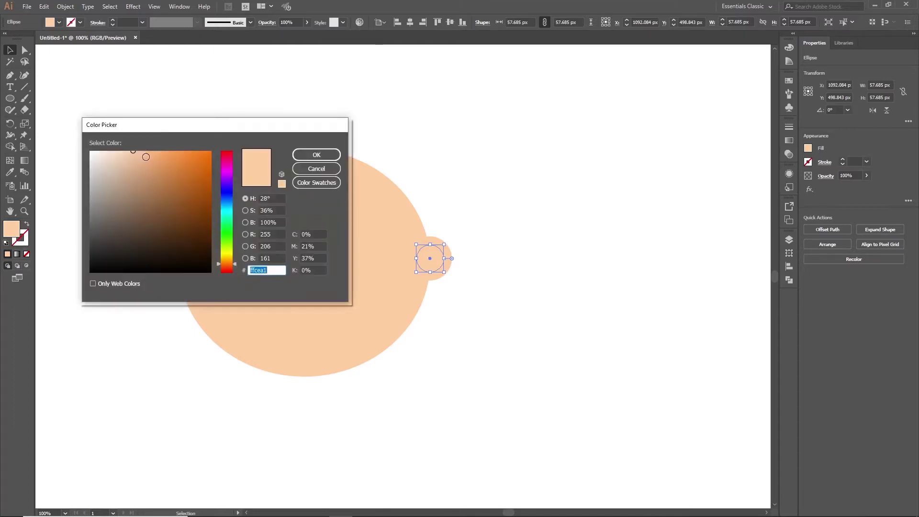
click(147, 157)
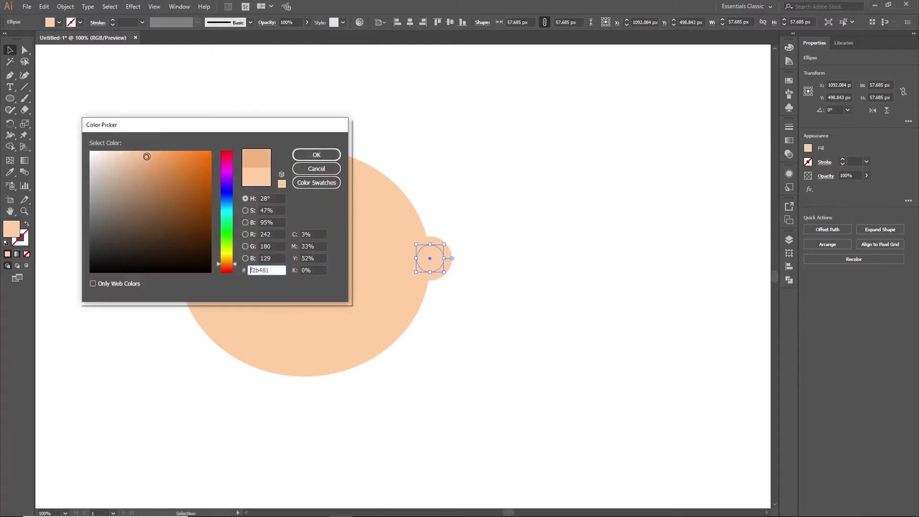
click(309, 157)
- Send both ear circles backward so they sit behind the head
drag(500, 200, 439, 262)
right_click(447, 261)
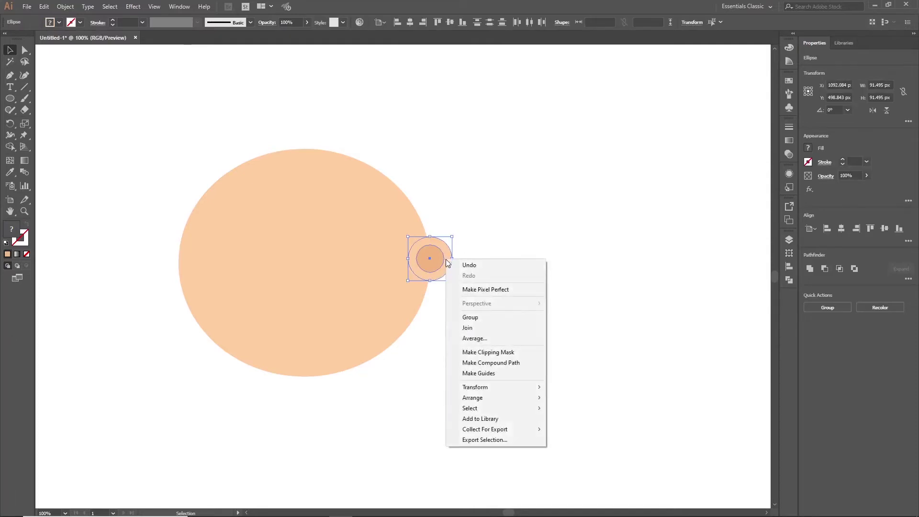
mouse_move(480, 399)
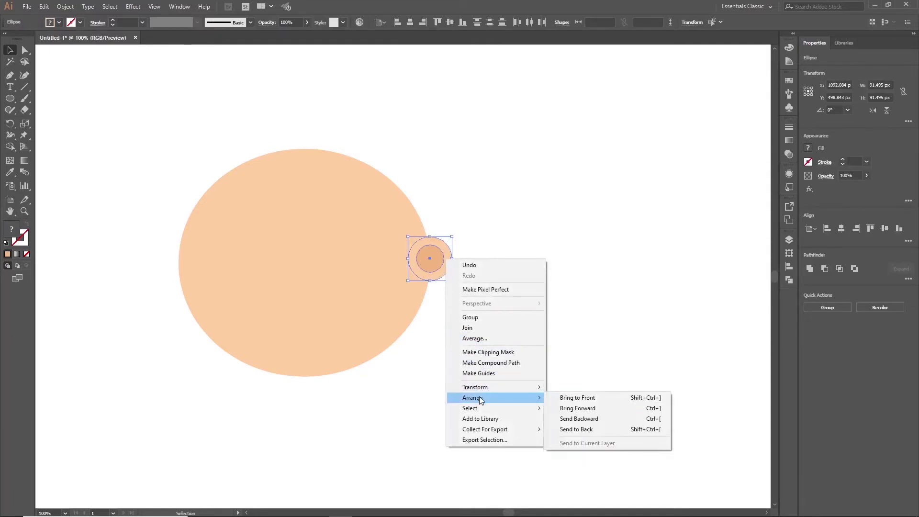
click(582, 419)
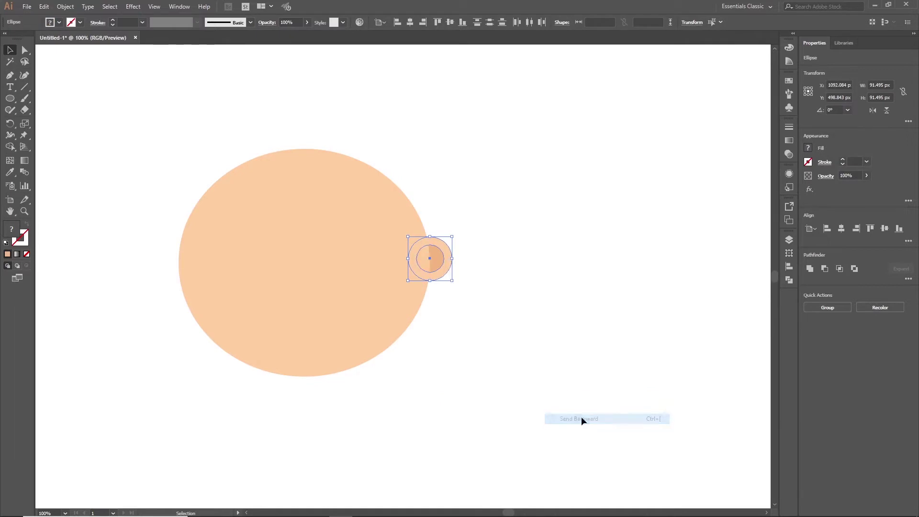
- Copy both ear circles horizontally to the left edge of the head, about 525 px away
drag(420, 261, 188, 254)
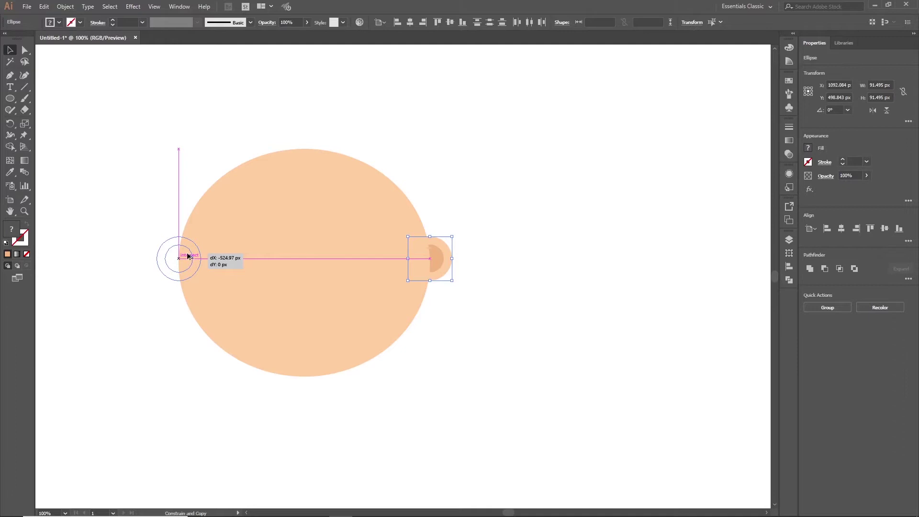
drag(188, 256, 187, 256)
click(136, 191)
- Draw a closed, curved eyebrow shape about 132 px wide with the Pen tool on the blank area left of the head
key(space)
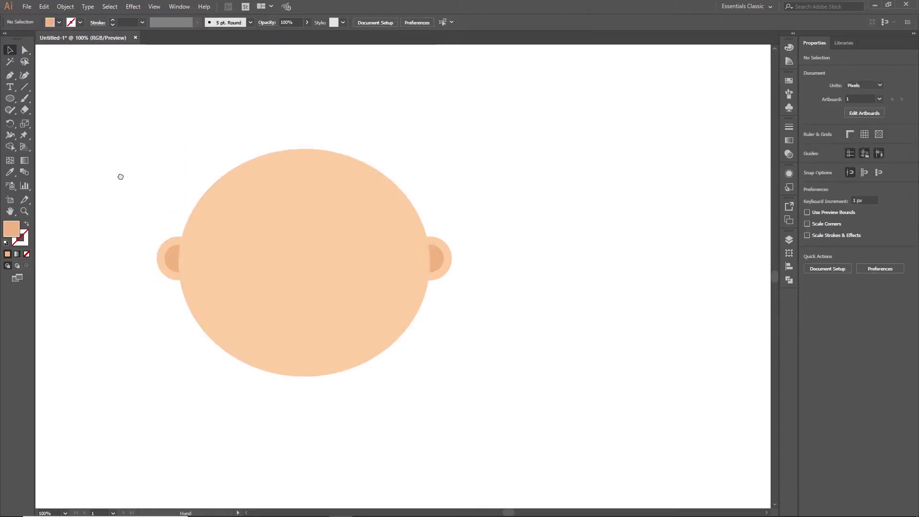
drag(121, 176, 175, 207)
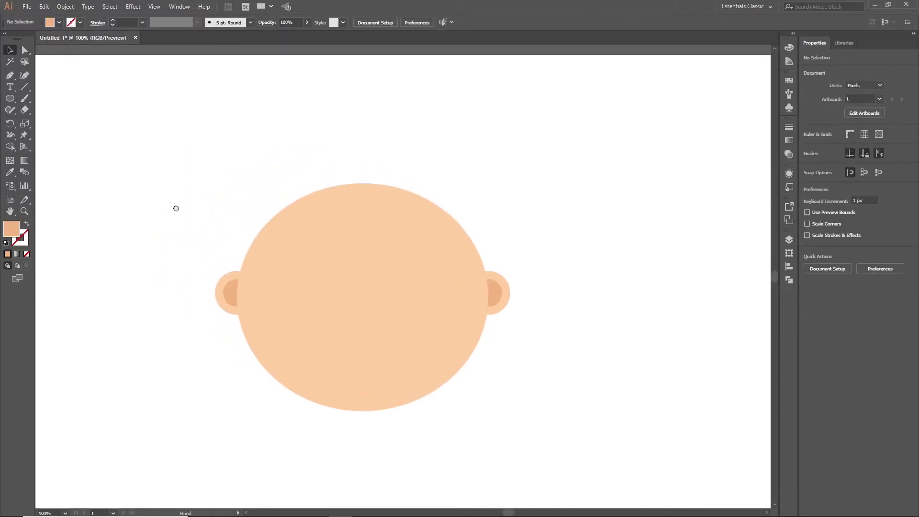
click(11, 75)
click(11, 76)
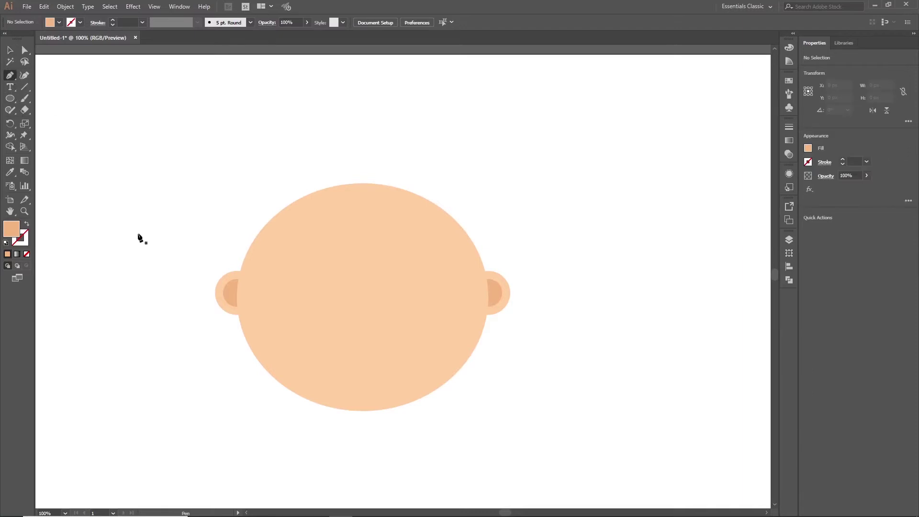
click(104, 186)
drag(168, 185, 192, 201)
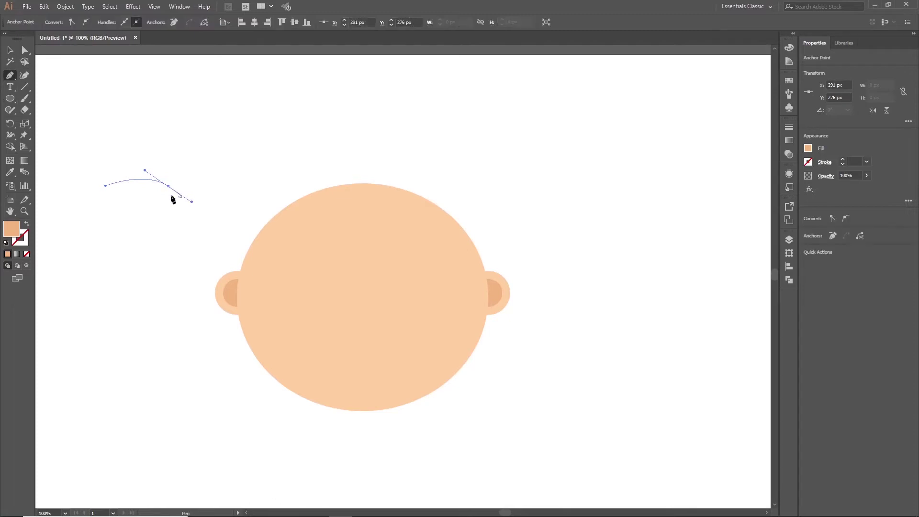
click(168, 185)
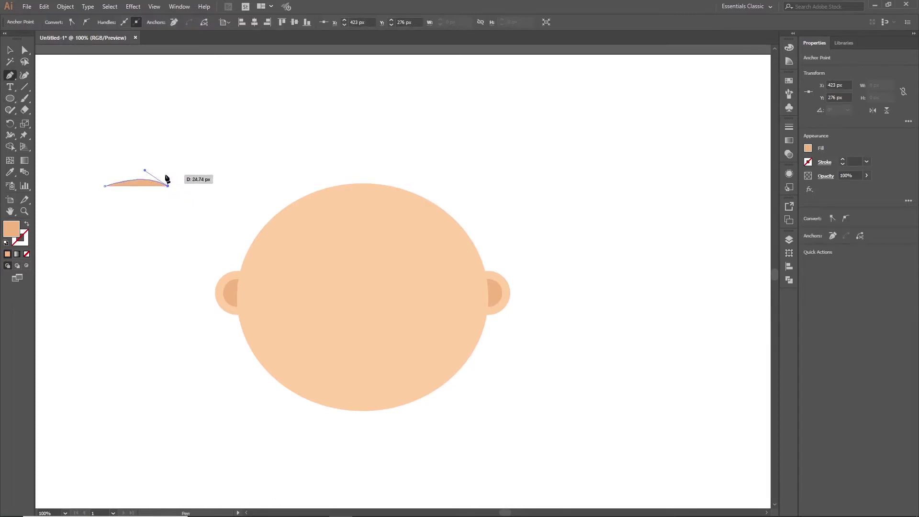
click(166, 174)
drag(105, 186, 81, 209)
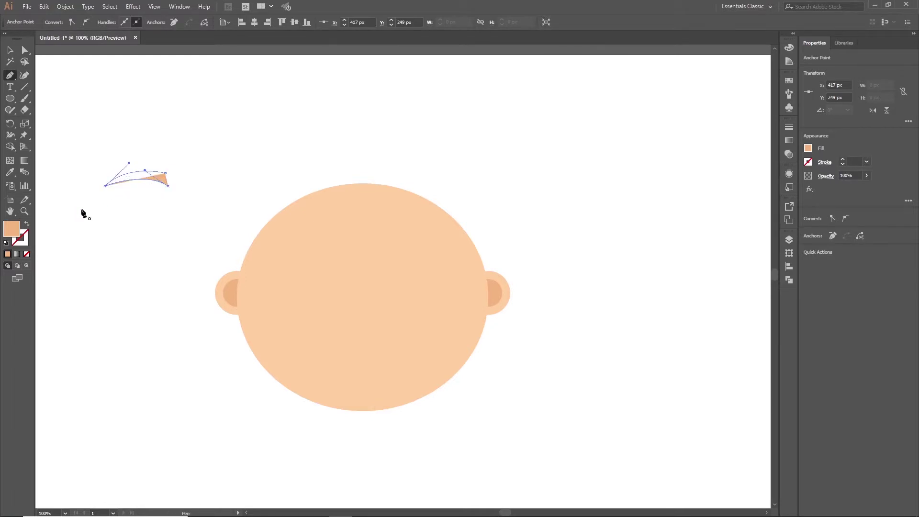
- Fill the eyebrow with black and move it onto the upper left part of the face
double_click(15, 229)
drag(138, 163, 85, 274)
click(319, 157)
key(v)
click(153, 151)
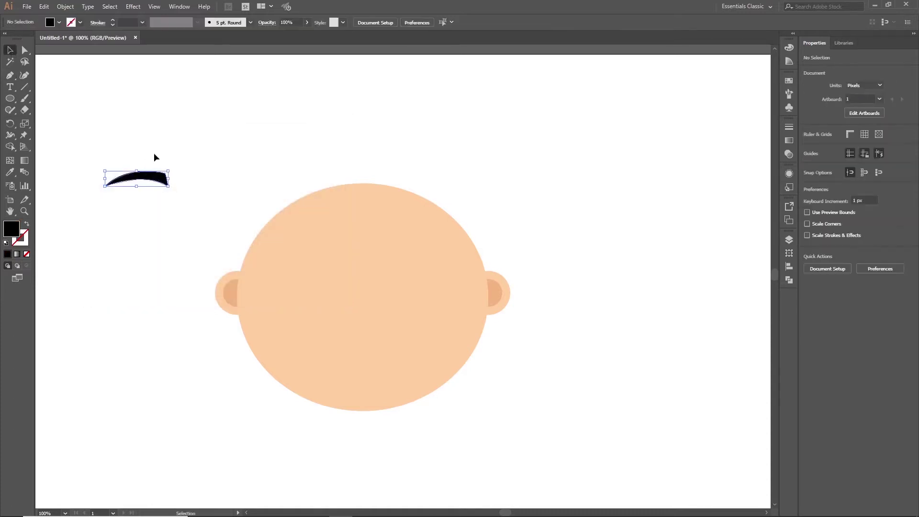
drag(152, 176, 330, 237)
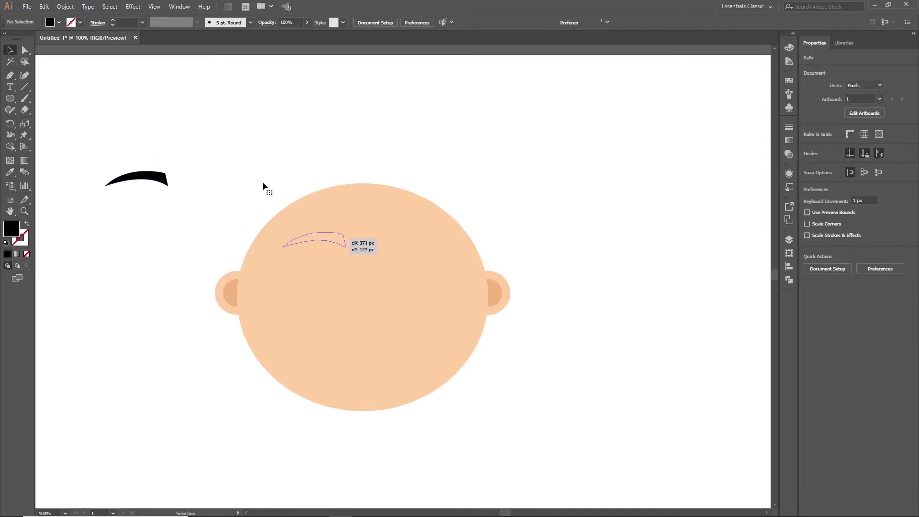
click(110, 175)
- Draw a 132 px eye circle directly below the eyebrow and fill it with white ffffff
click(11, 98)
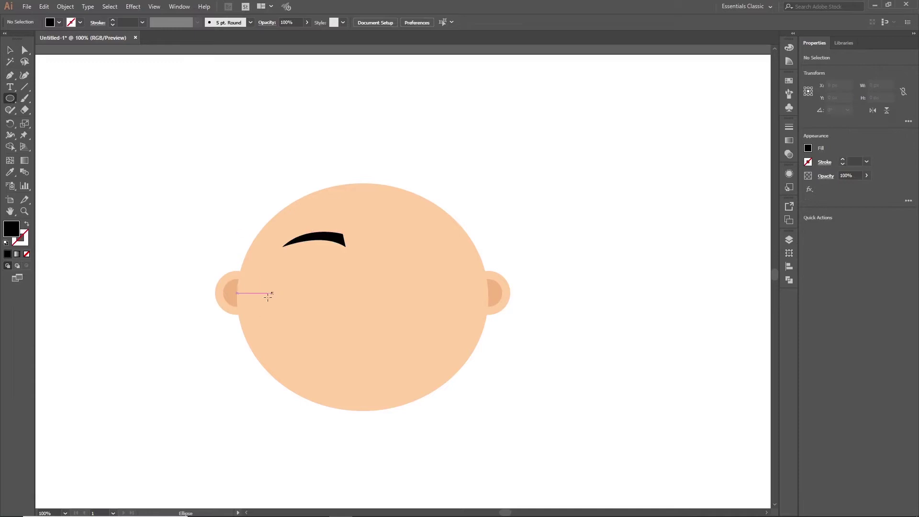
drag(282, 250, 345, 300)
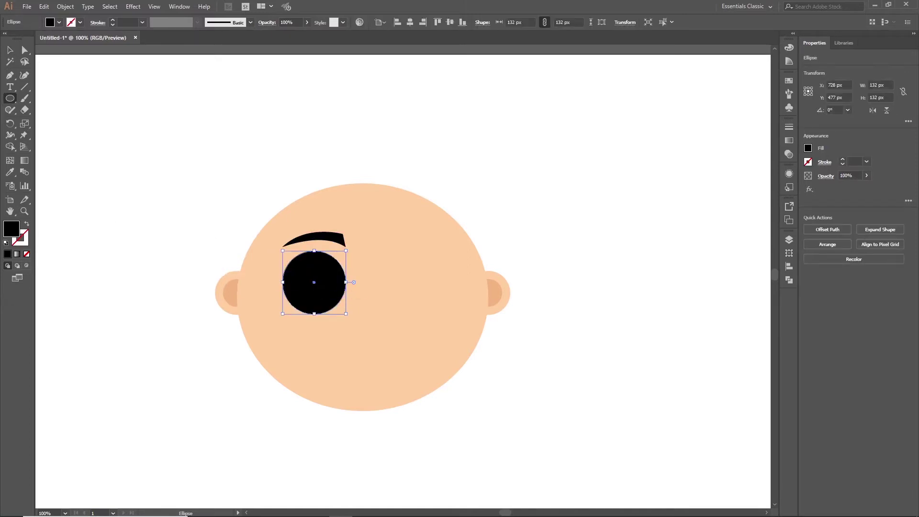
double_click(13, 233)
text(ffffff)
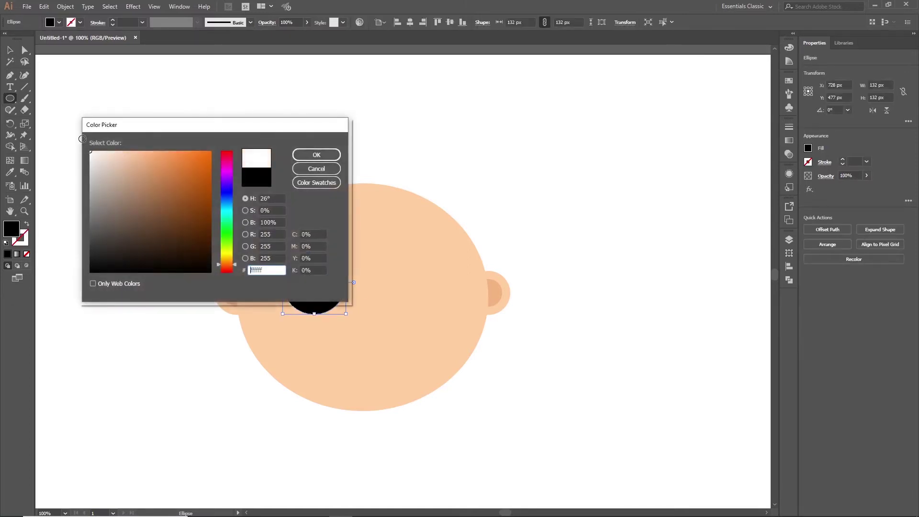
click(314, 155)
- Add a concentric copy of the white eye circle scaled to 82 px and fill it with a mid-gray swatch
key(v)
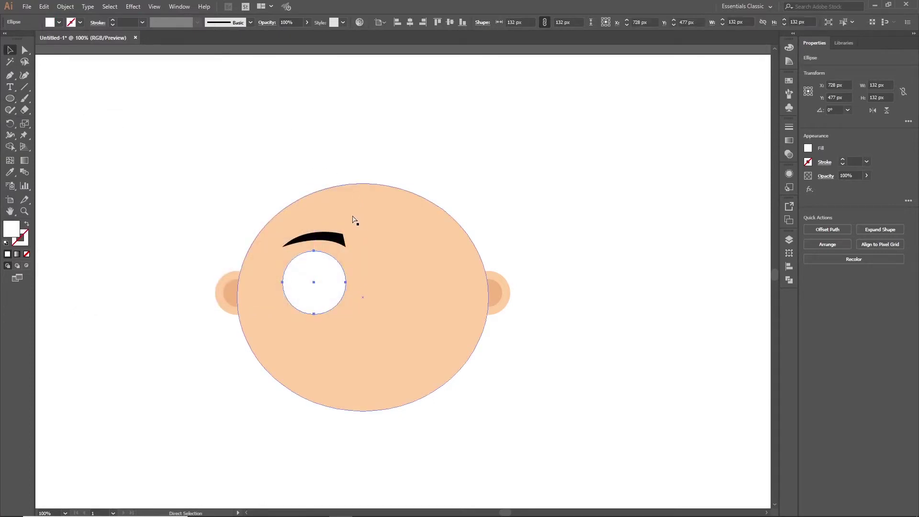
drag(315, 250, 316, 263)
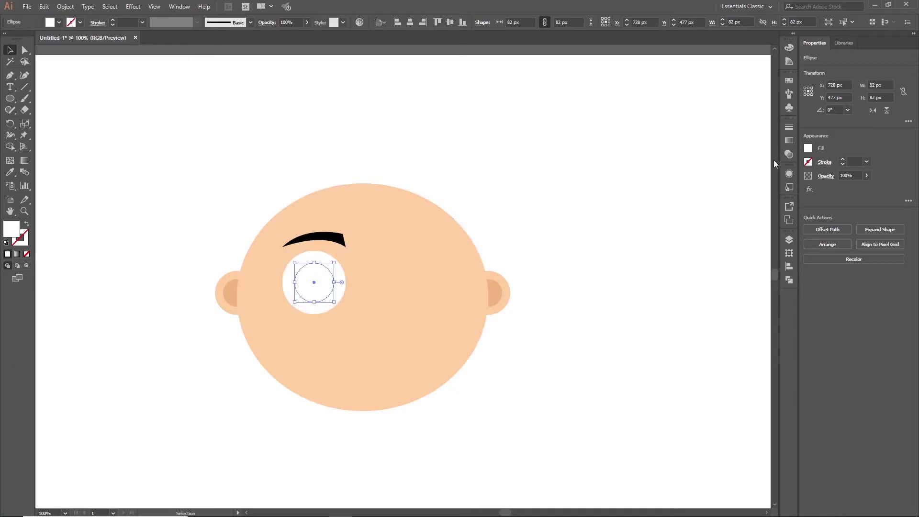
click(808, 149)
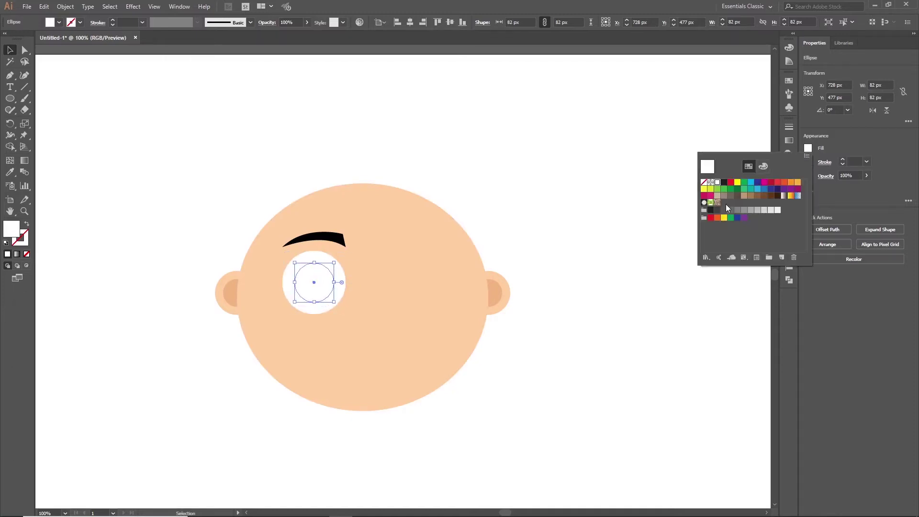
click(751, 211)
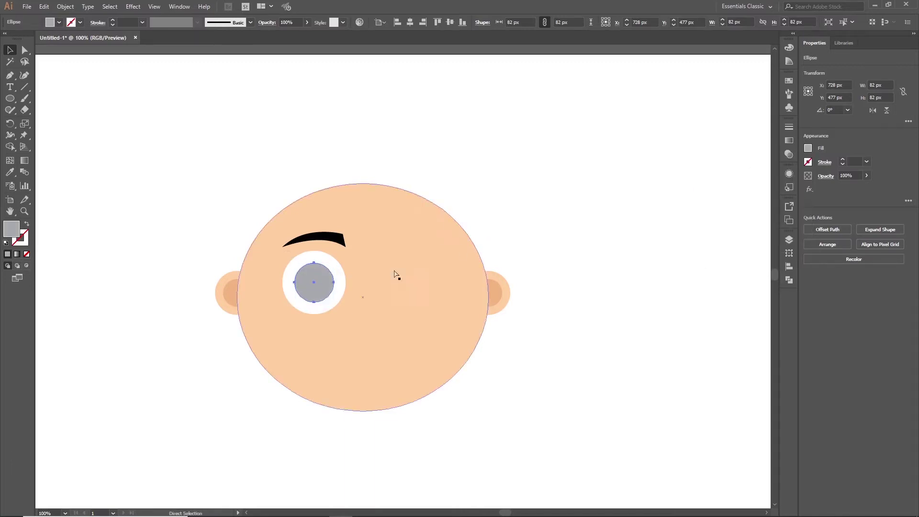
- Add a concentric 58 px copy of the gray iris circle as the pupil and fill it with the black swatch
drag(316, 266, 317, 270)
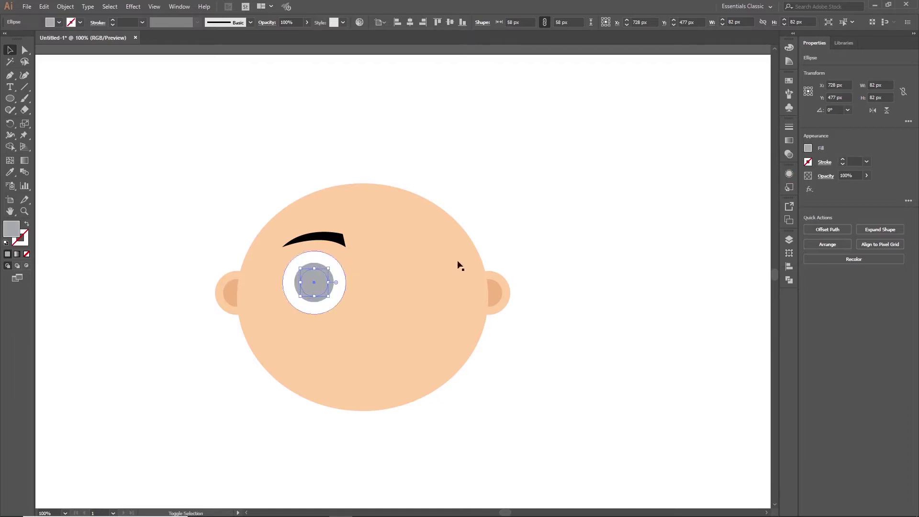
click(806, 151)
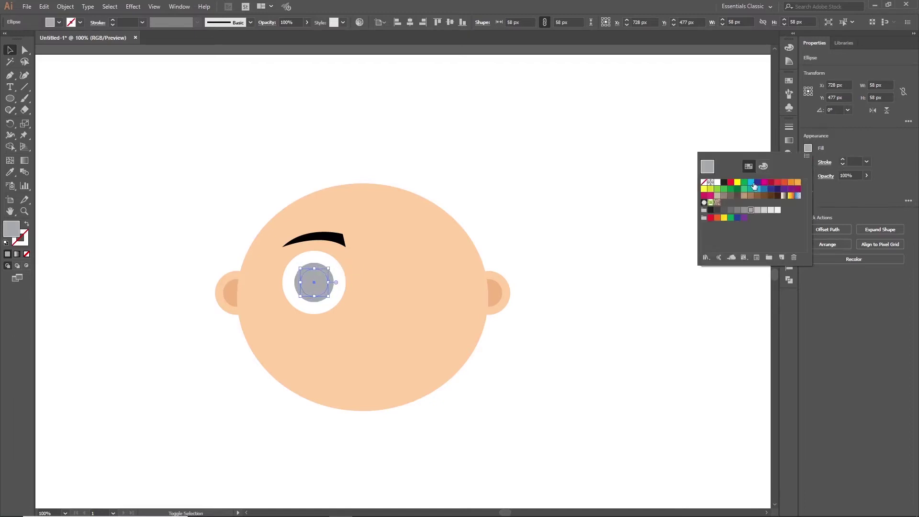
click(727, 188)
scroll(223, 323, up, 1)
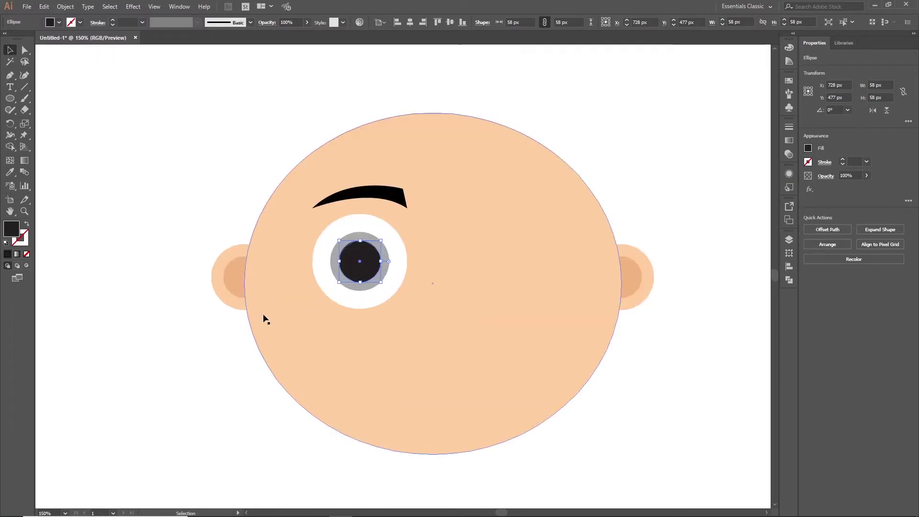
drag(341, 332, 296, 323)
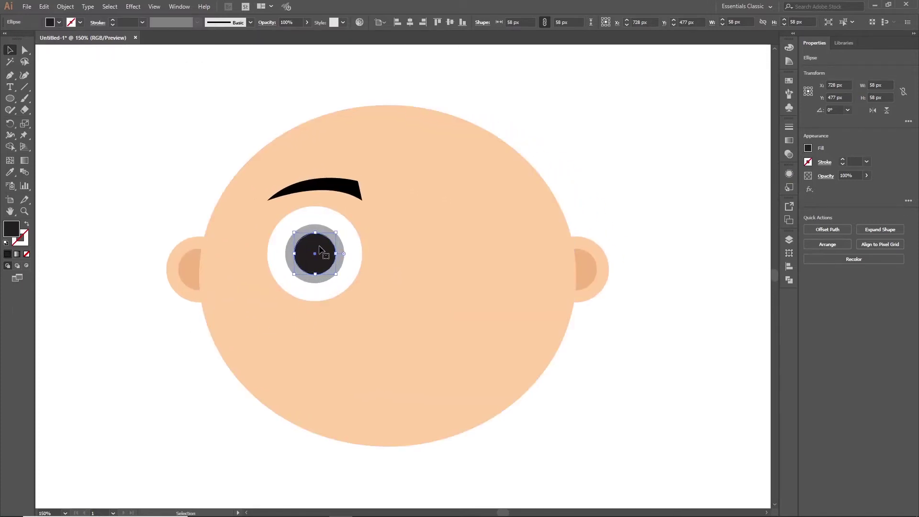
- Place a 24 px copy of the pupil at its upper right as a highlight and match its fill to the eye white
mouse_move(316, 233)
mouse_down()
mouse_move(317, 252)
mouse_move(332, 239)
mouse_up()
key(i)
click(334, 220)
key(v)
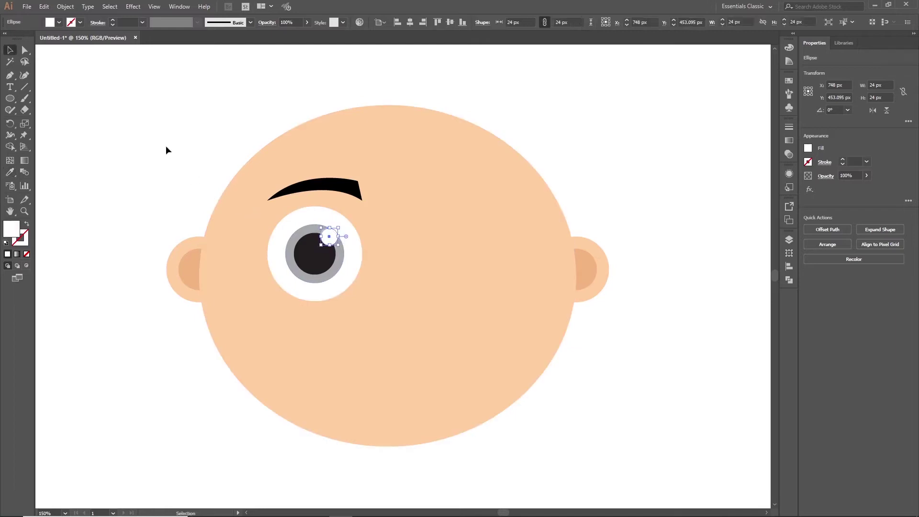
- Make a vertically reflected copy of the eyebrow and eye and place it level on the right half of the face
drag(257, 454, 350, 149)
shift+click(392, 136)
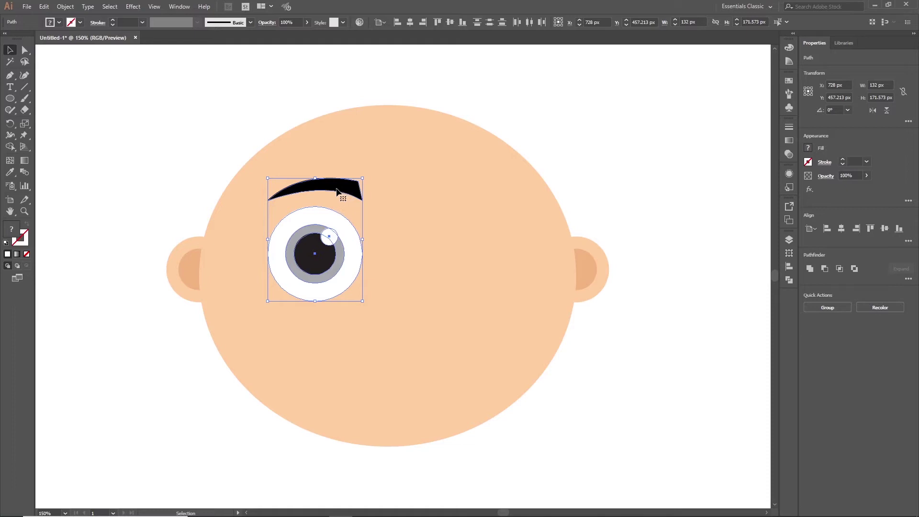
right_click(336, 192)
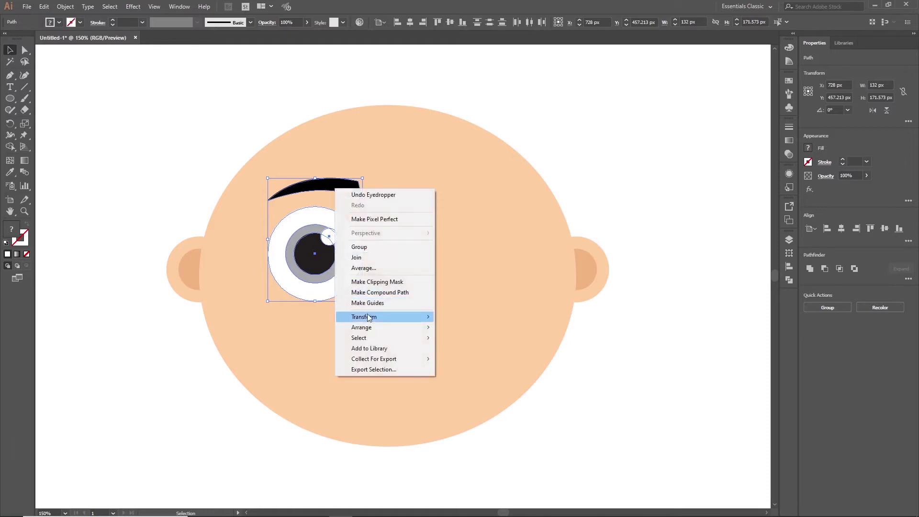
mouse_move(371, 318)
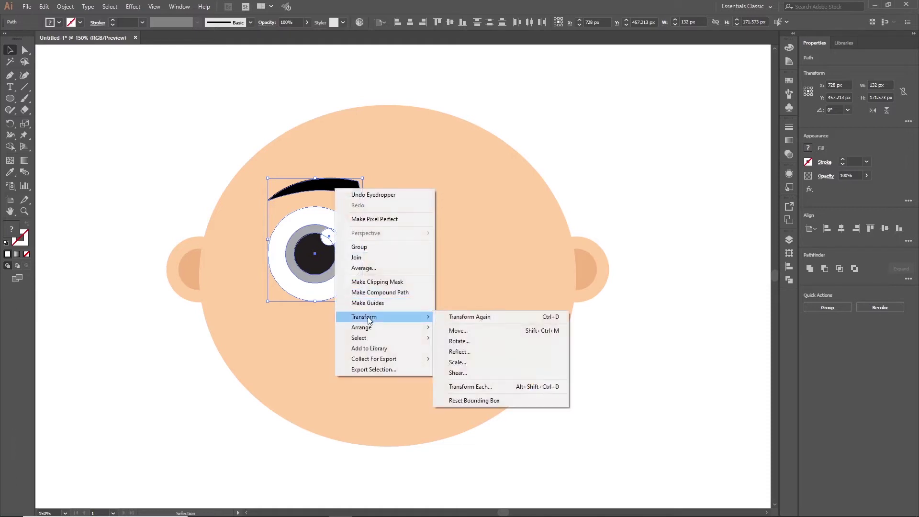
click(454, 352)
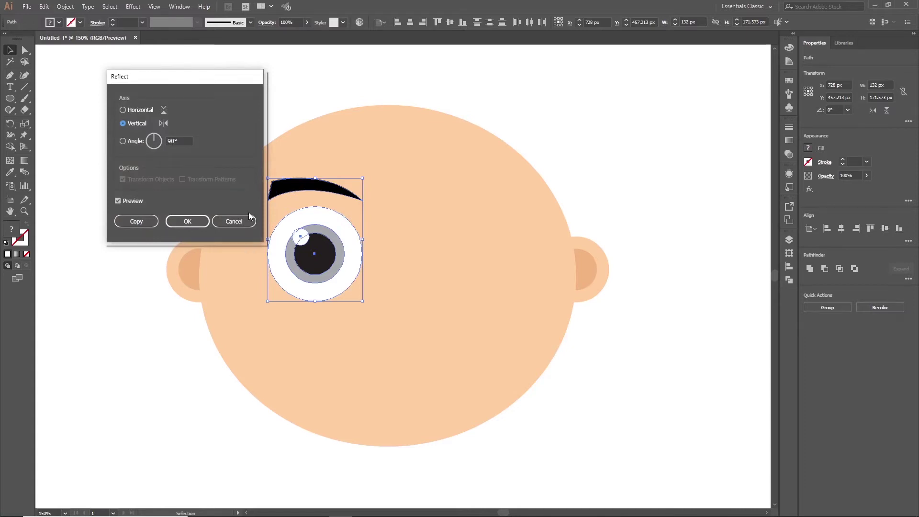
click(125, 224)
drag(341, 189, 431, 194)
click(607, 175)
- Reflect the right eye's circles, without the eyebrow, across the vertical axis
drag(487, 451, 424, 294)
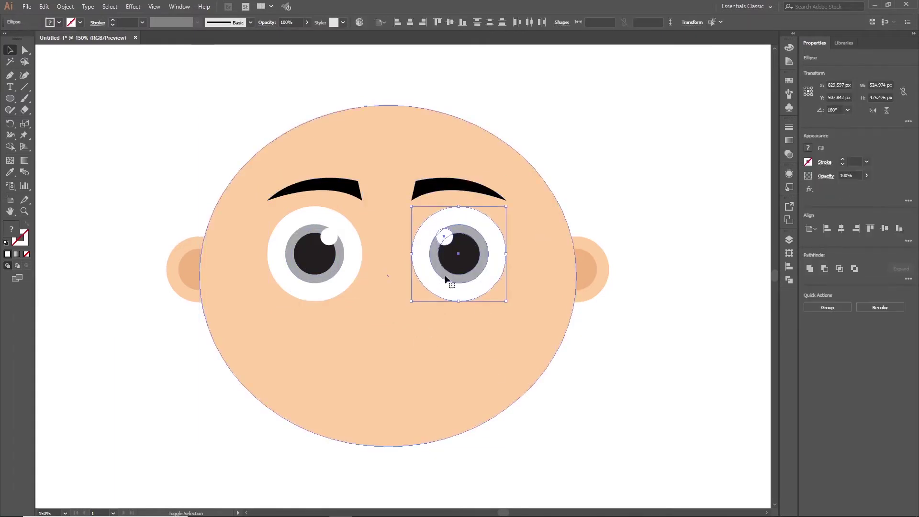
right_click(448, 261)
mouse_move(501, 386)
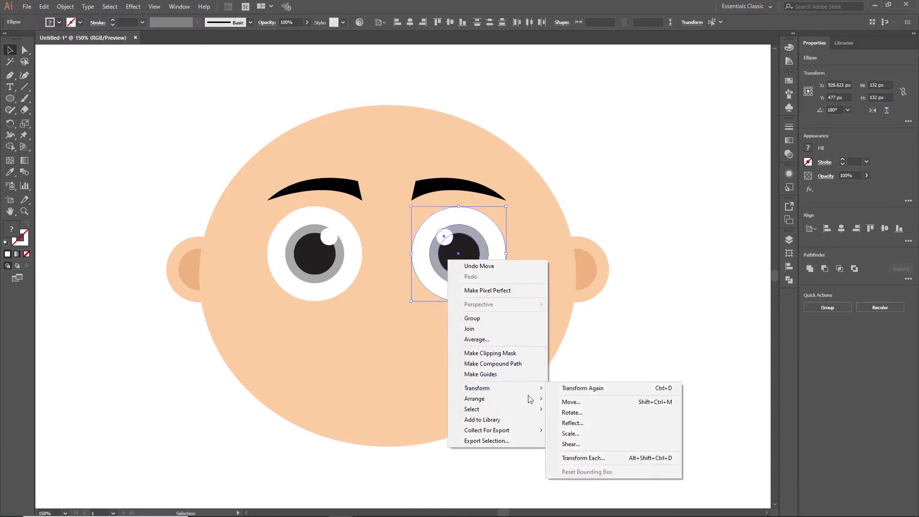
click(564, 425)
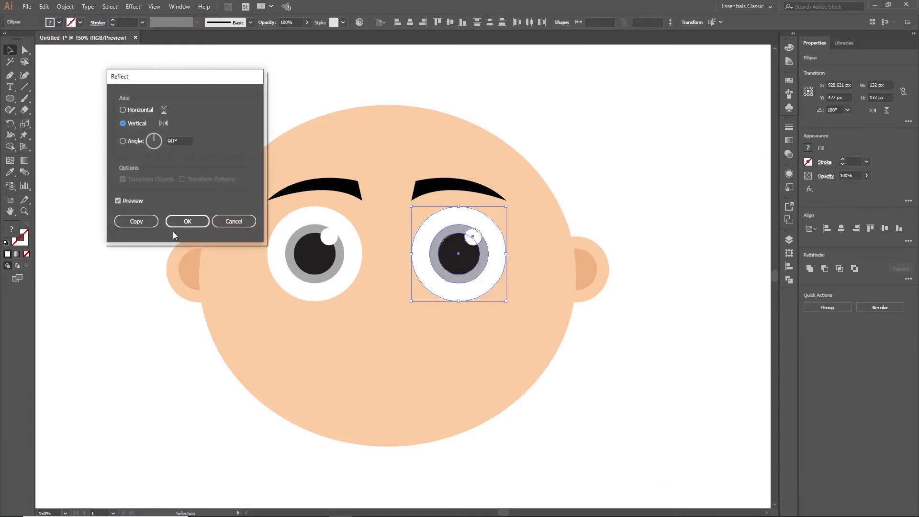
click(184, 221)
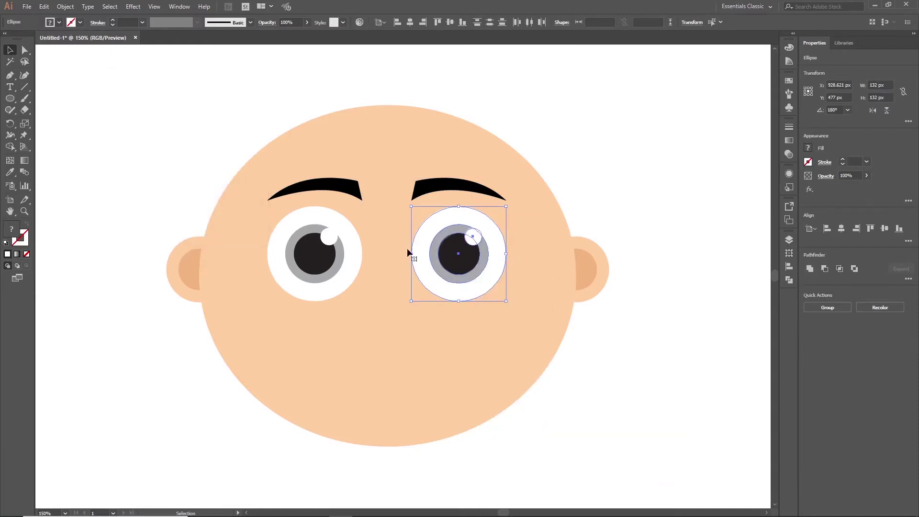
click(593, 165)
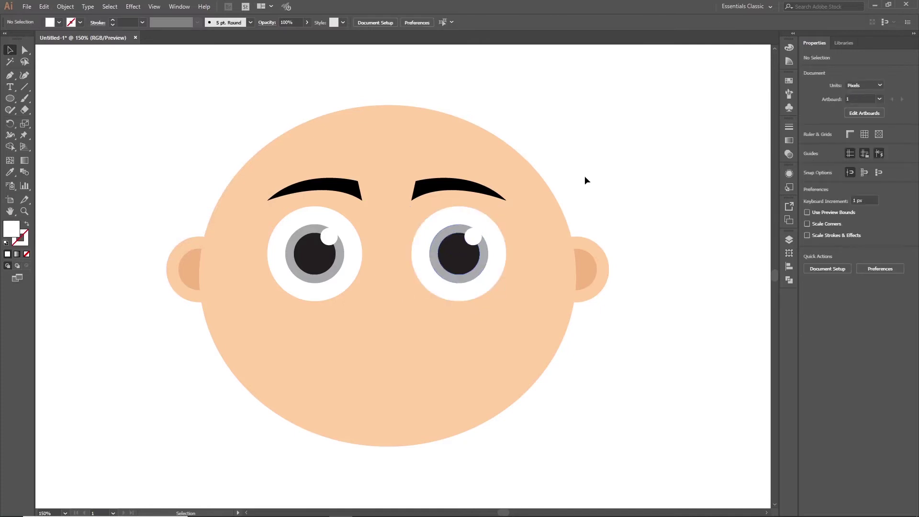
- Paste a copy of the head ellipse in front and shrink it slightly from its lower-left corner
click(243, 318)
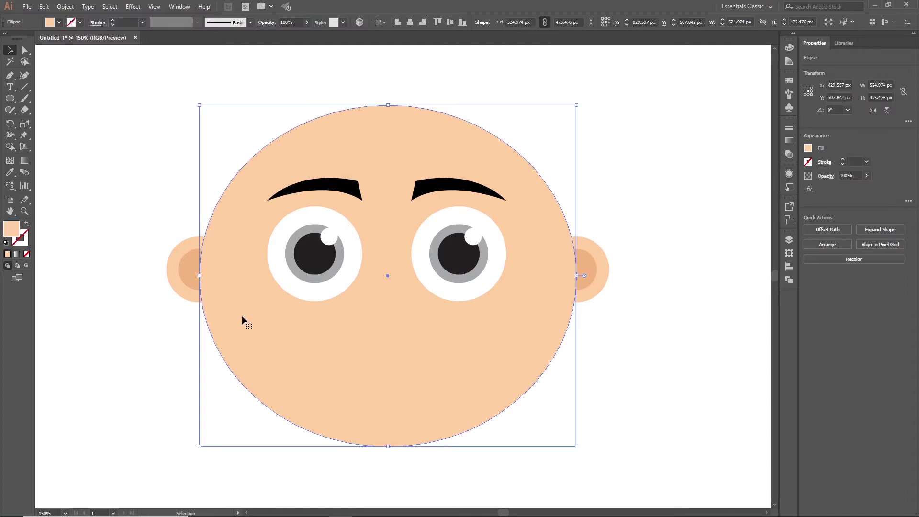
key(ctrl+c)
click(44, 6)
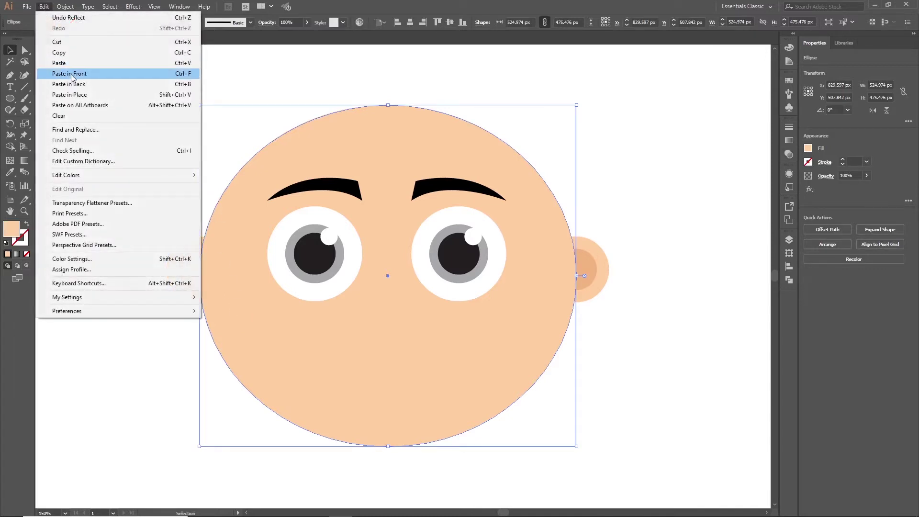
click(70, 76)
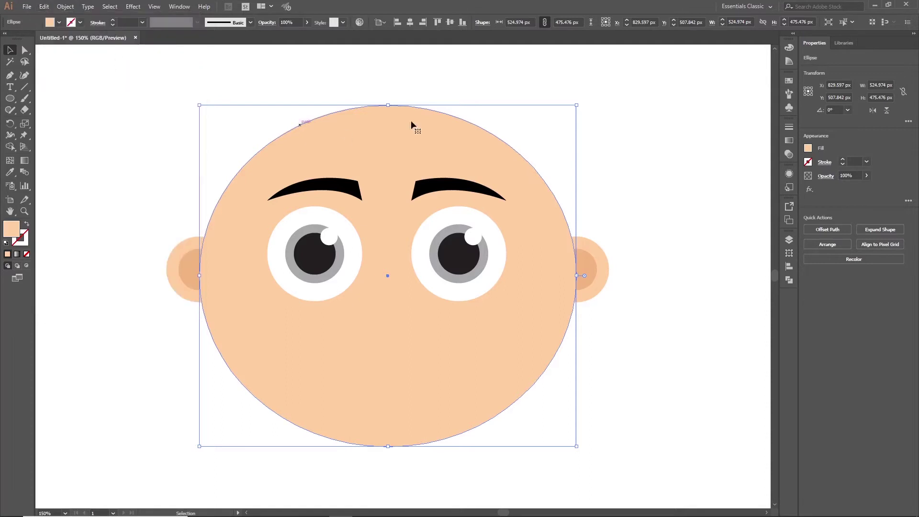
drag(198, 447, 200, 441)
- Recolor the larger head ellipse behind with the inner ear's darker skin tone as an edge shadow
click(199, 369)
click(219, 350)
key(i)
key(v)
click(145, 158)
- Draw a 74 px darker-skin circle left of the head and duplicate it about 6 px right and 16 px up
scroll(148, 180, down, 2)
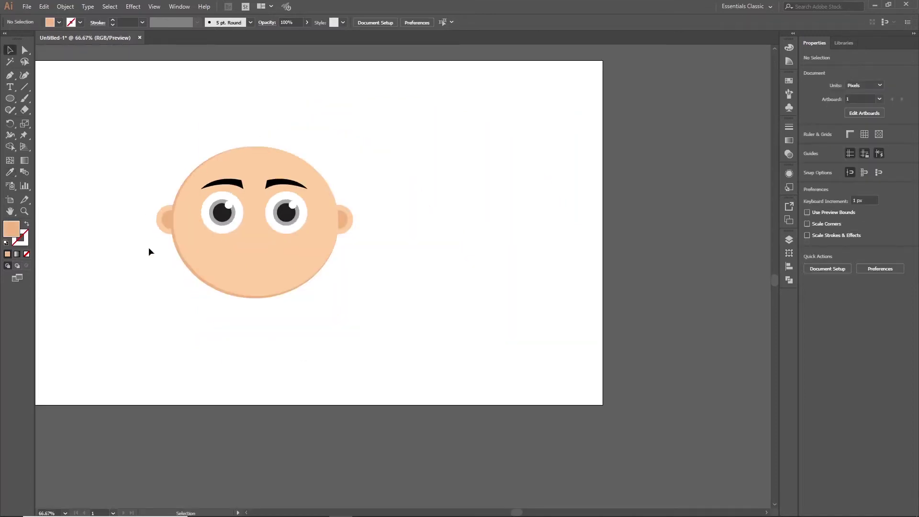
drag(146, 294, 211, 299)
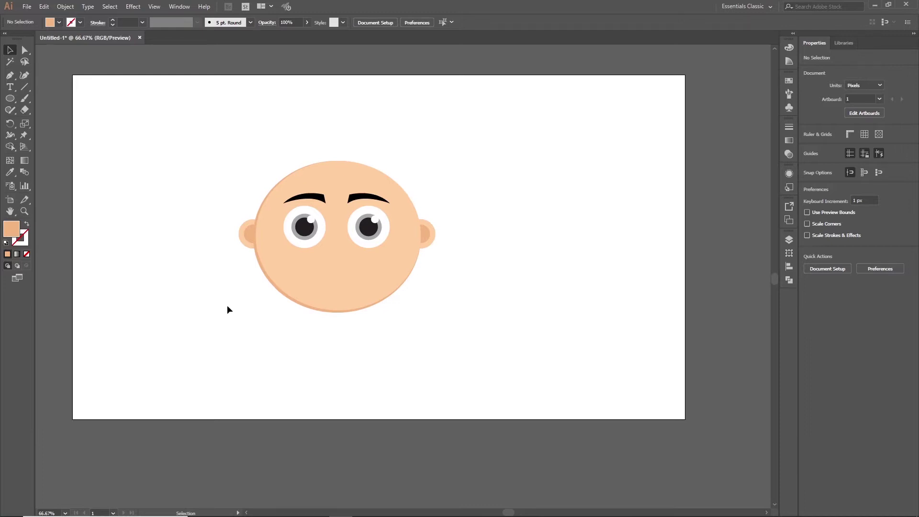
scroll(226, 278, up, 1)
drag(277, 283, 242, 327)
click(10, 98)
drag(130, 172, 151, 186)
key(v)
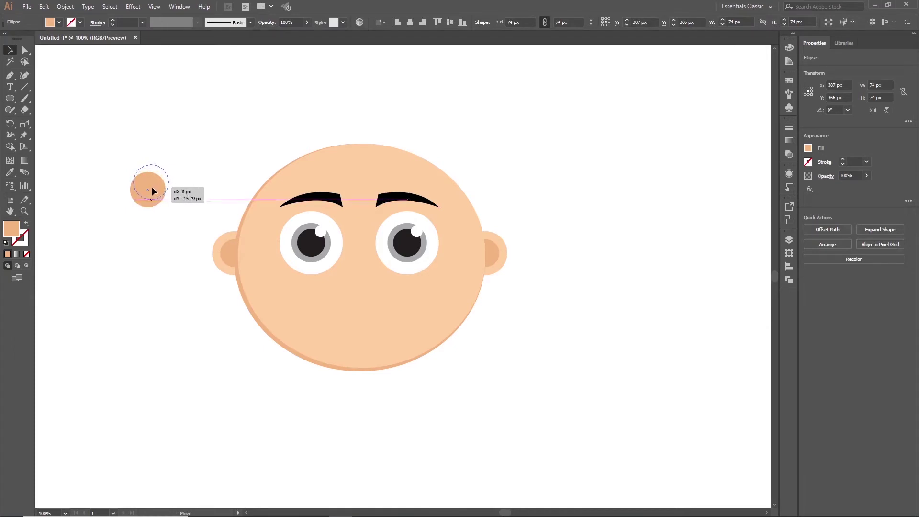
drag(152, 191, 152, 190)
- Subtract the front circle from the back one with Minus Front and place the crescent below the eyes as the nose
drag(89, 149, 174, 219)
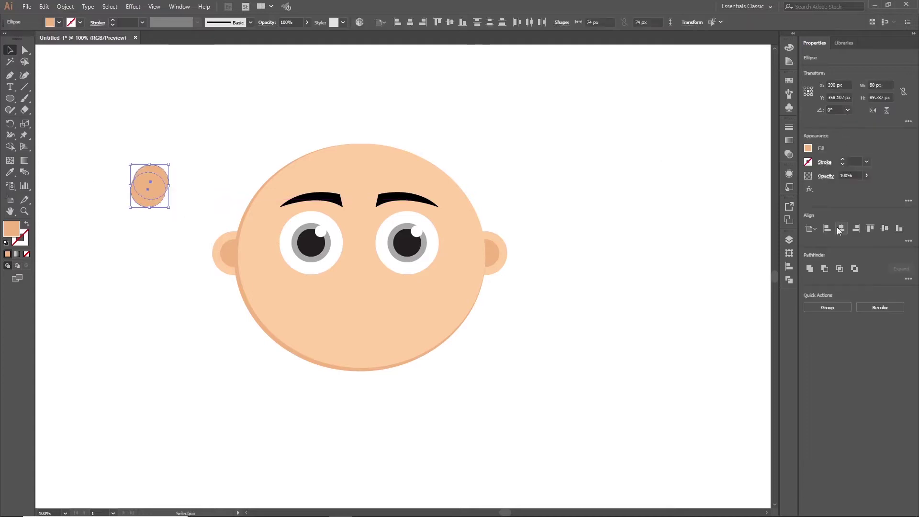
click(791, 280)
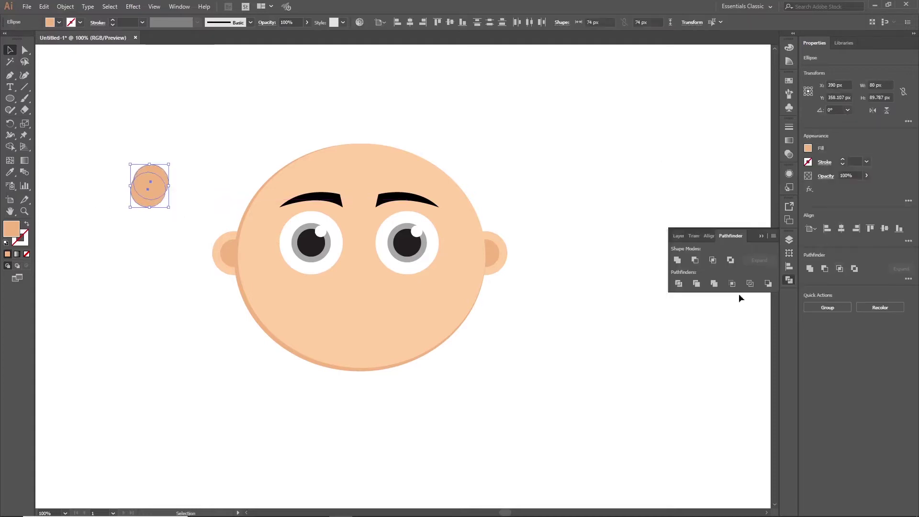
click(693, 262)
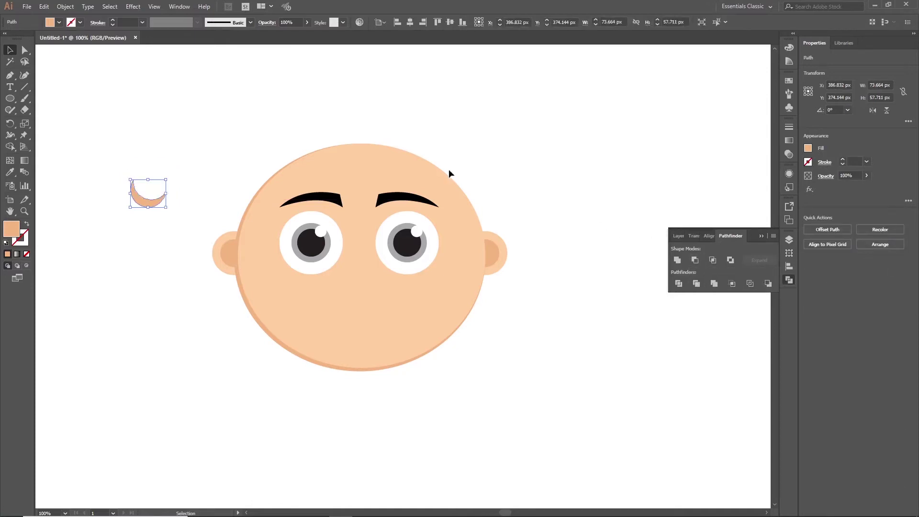
click(97, 136)
drag(139, 199, 350, 292)
click(104, 283)
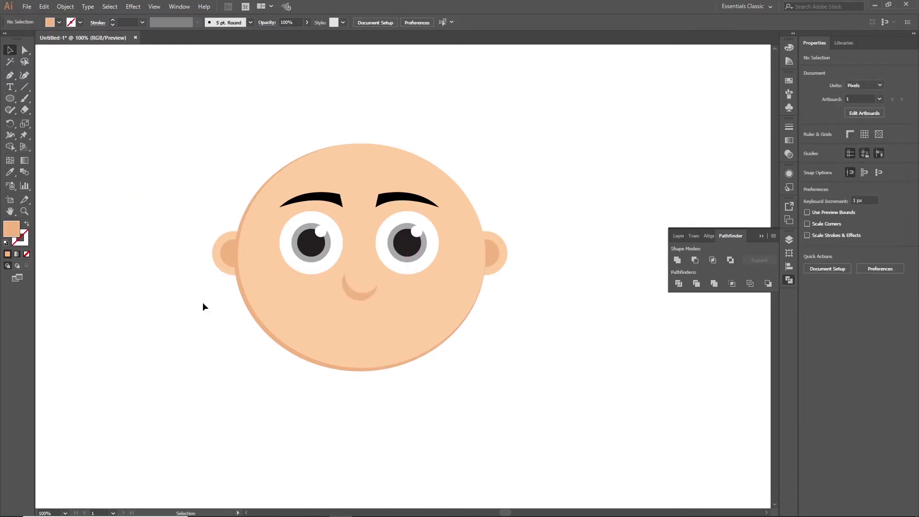
click(786, 282)
- Draw a circle left of the head and center an ellipse about 440 px wide over its upper part
click(9, 98)
drag(83, 134, 168, 201)
drag(41, 108, 250, 178)
key(v)
drag(197, 140, 177, 149)
drag(151, 230, 104, 135)
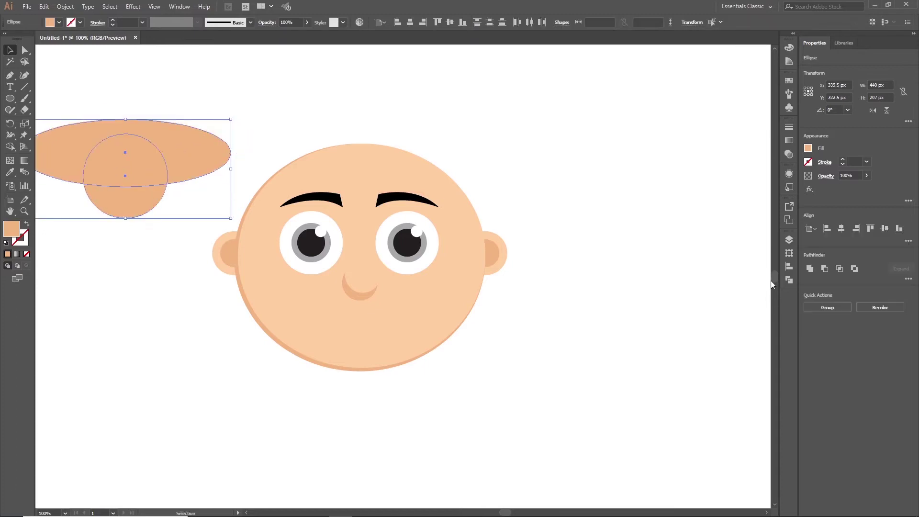
- Cut the wide ellipse out of the circle with Minus Front and give the remaining mouth shape the eyebrow's black fill
click(789, 280)
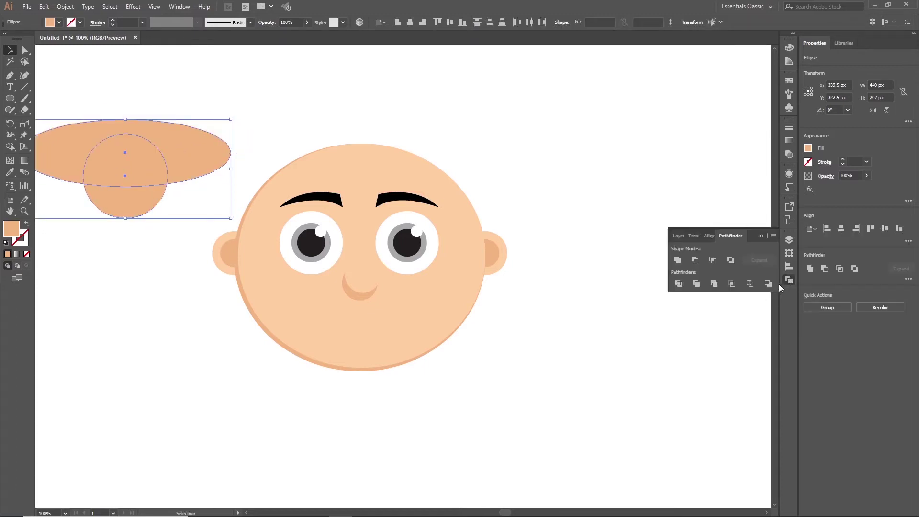
click(695, 260)
click(165, 279)
click(119, 201)
key(i)
click(316, 193)
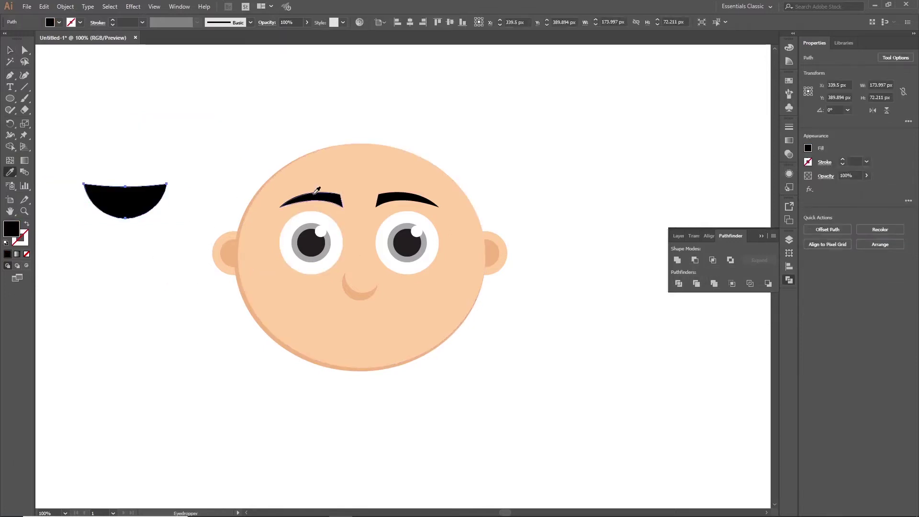
key(v)
click(101, 263)
- Draw a horizontal ellipse about 215 px wide, centered over the lower part of the black mouth shape
drag(100, 252, 201, 257)
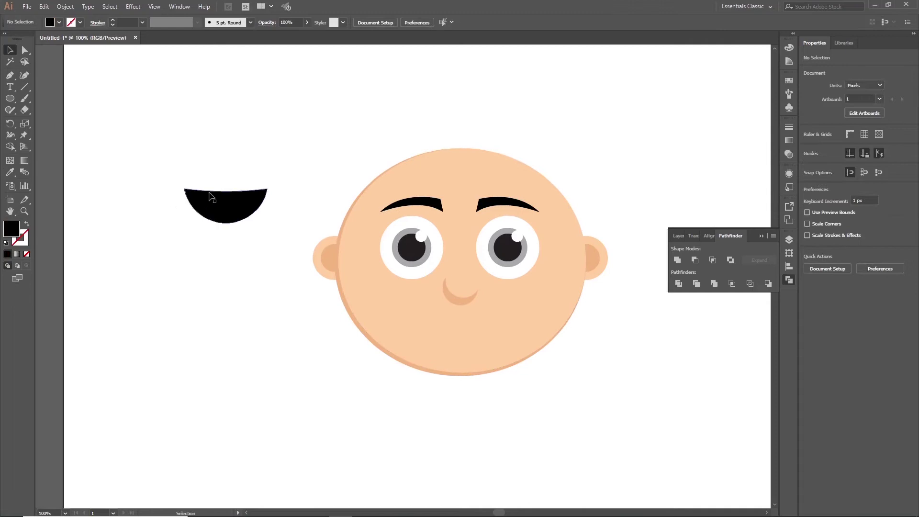
click(10, 98)
drag(169, 267, 271, 208)
key(v)
click(220, 298)
drag(236, 247, 238, 249)
click(228, 308)
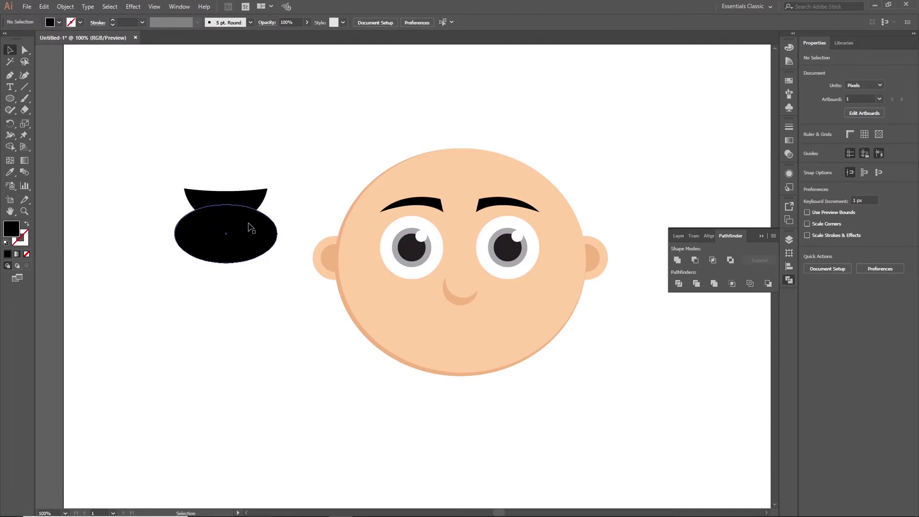
- Intersect an in-place copy of the mouth shape with the ellipse and fill the resulting tongue with the red swatch
click(212, 202)
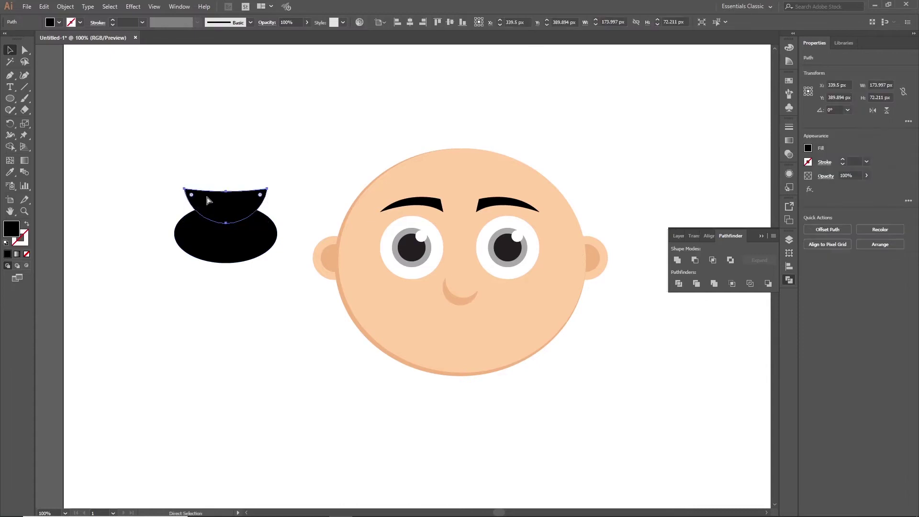
click(194, 163)
click(210, 197)
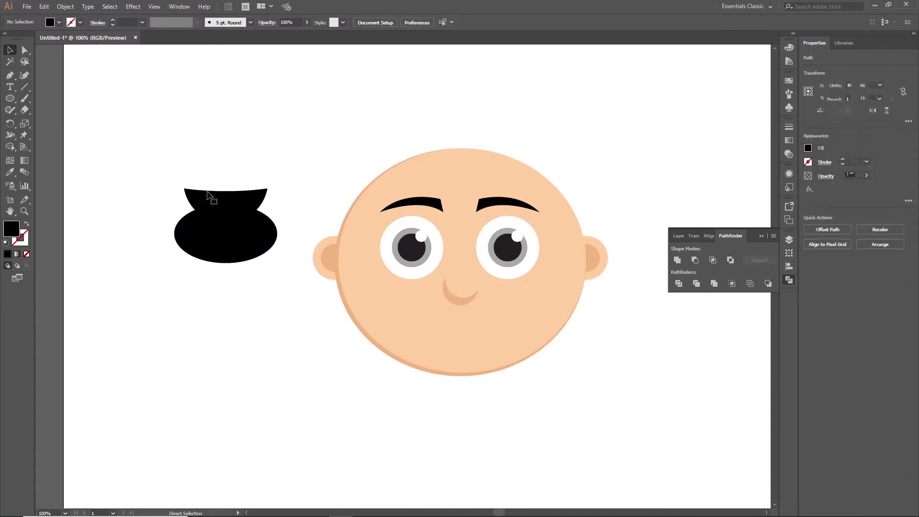
shift+click(242, 242)
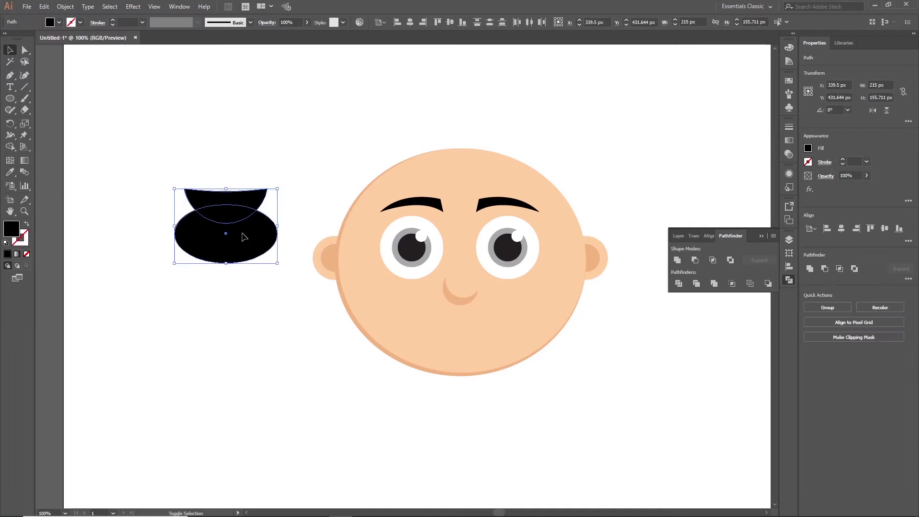
click(716, 261)
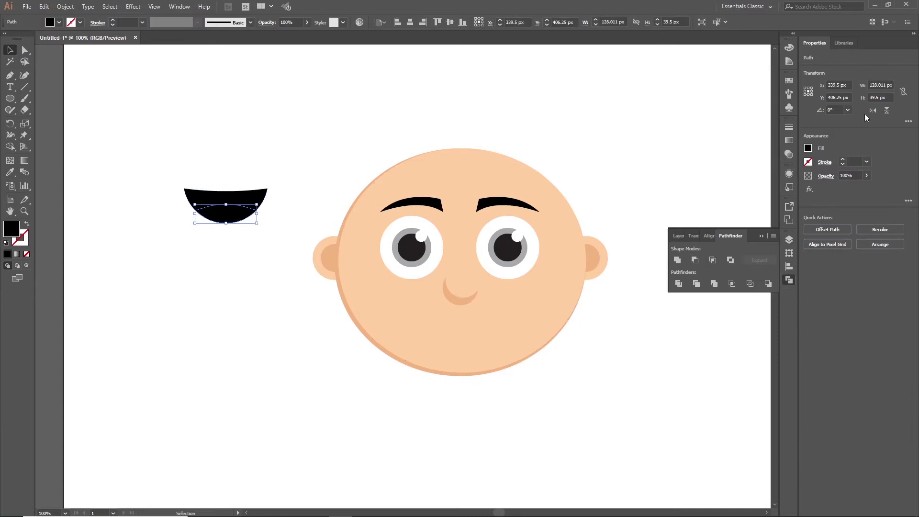
click(808, 148)
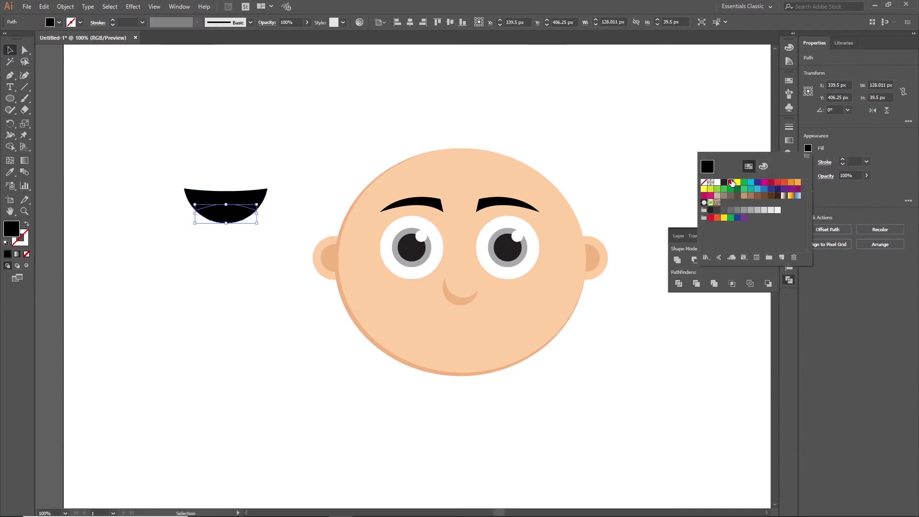
click(731, 183)
- Move the mouth and tongue together onto the face, centered below the nose
drag(162, 122, 254, 312)
drag(227, 209, 466, 337)
click(789, 281)
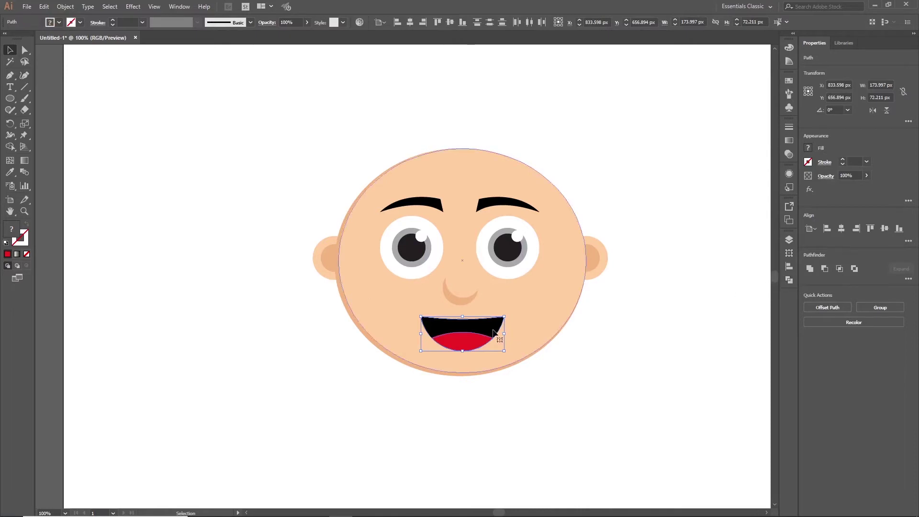
- Draw a flat ellipse about 44 by 9 px beside the face and give it the inner ear's darker skin fill
click(10, 99)
drag(262, 317, 283, 321)
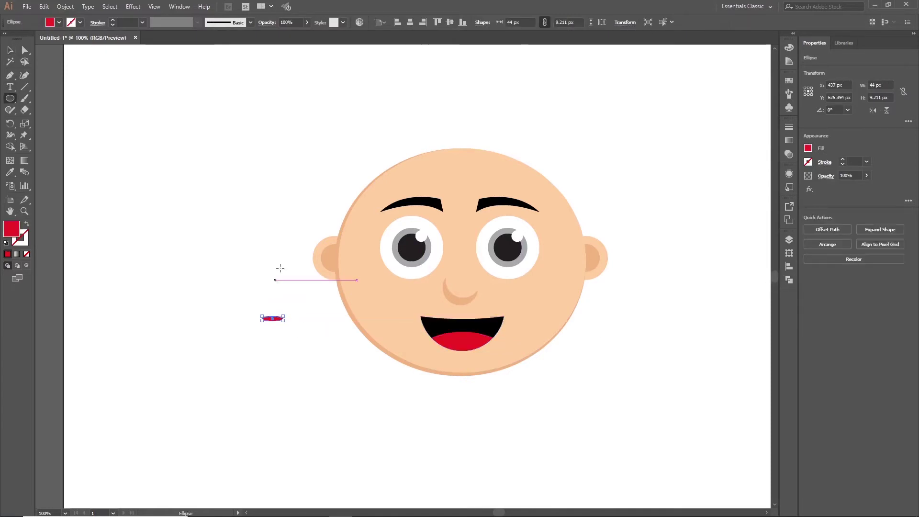
key(v)
key(i)
click(326, 258)
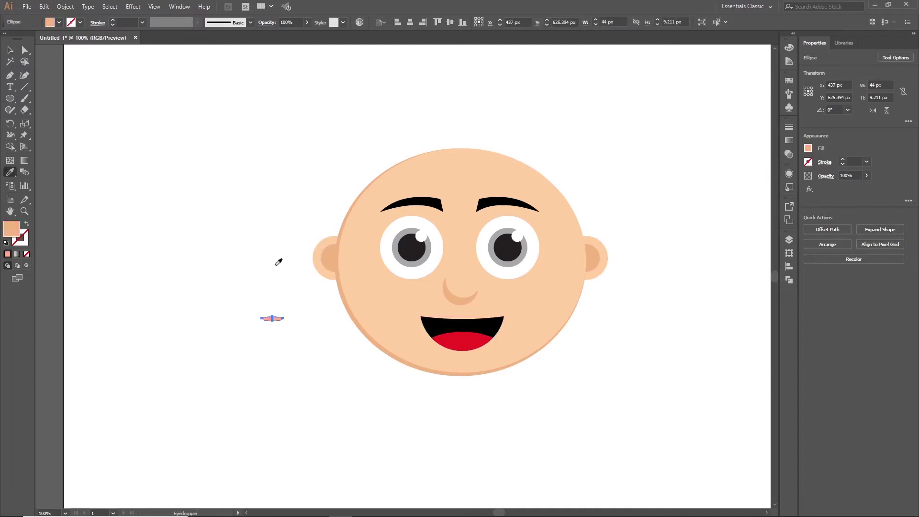
- Move the small ellipse onto the chin, centered below the mouth
key(v)
click(286, 307)
drag(276, 319, 464, 363)
click(327, 349)
scroll(325, 349, down, 1)
drag(401, 388, 281, 387)
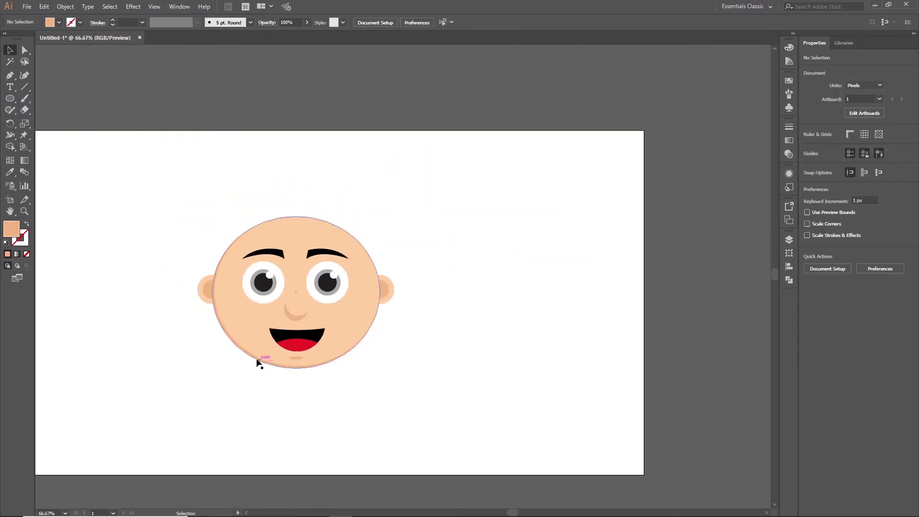
- Start the hair outline with the Pen tool, curving from the left temple through a side bump and over the top of the head
scroll(255, 360, up, 1)
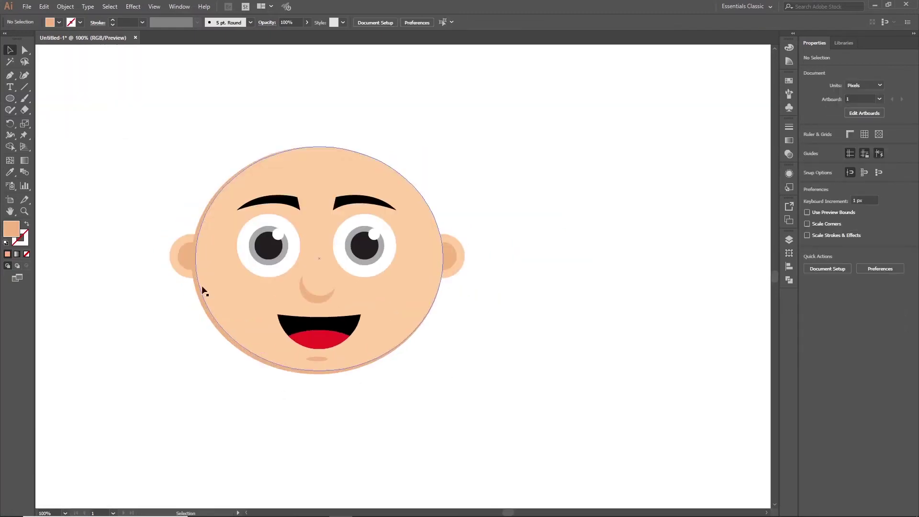
click(10, 77)
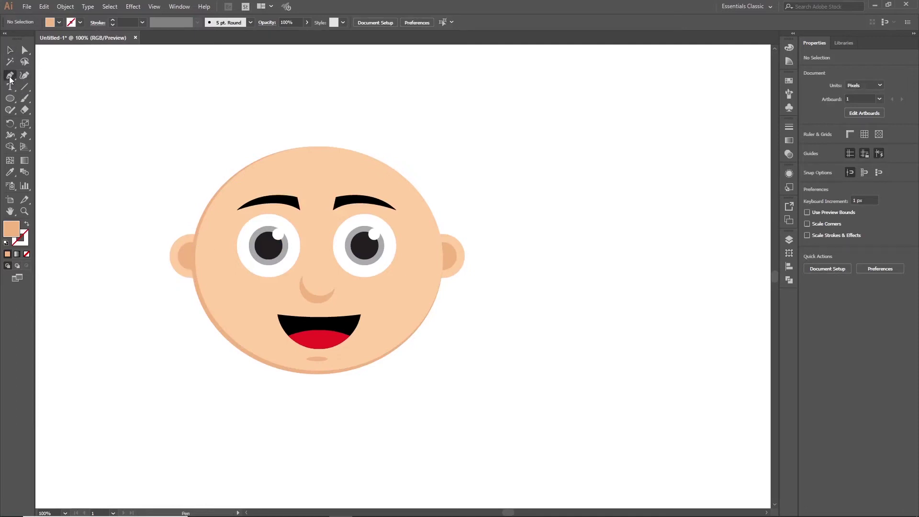
click(201, 251)
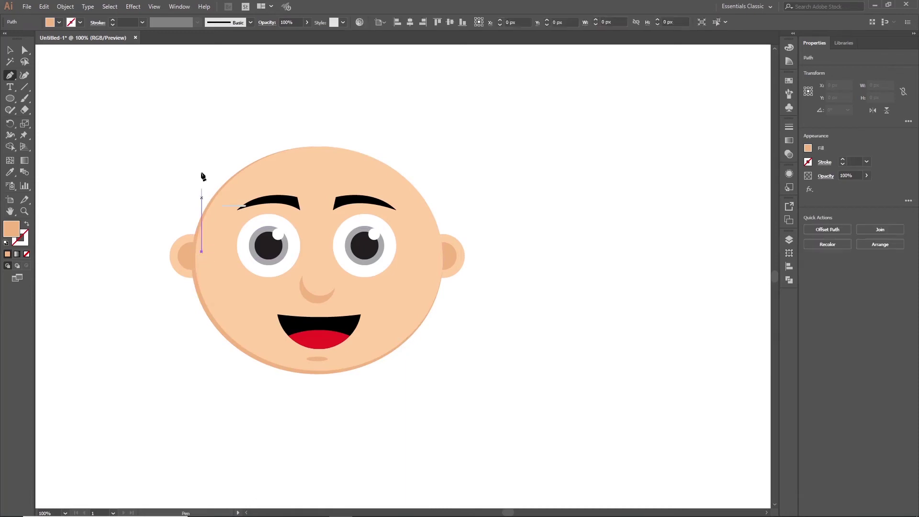
drag(228, 127, 278, 137)
click(209, 131)
scroll(261, 146, up, 5)
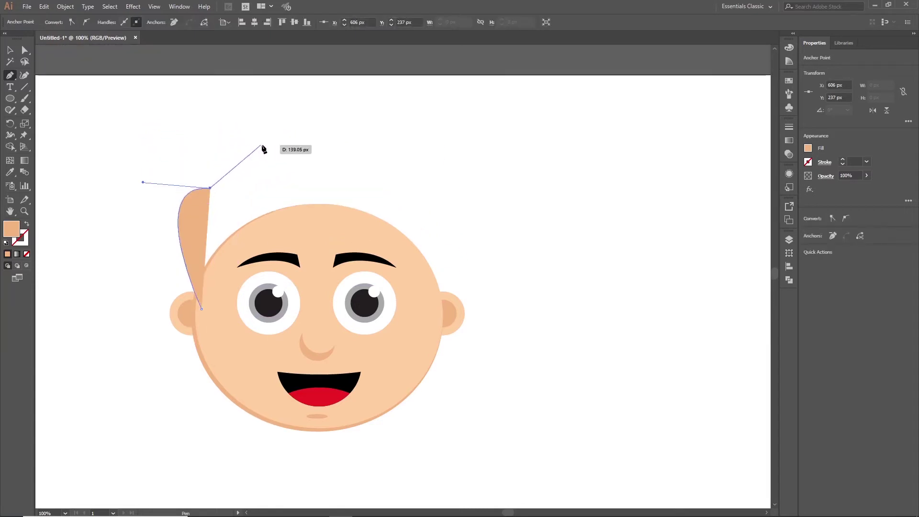
drag(378, 137, 538, 190)
click(379, 137)
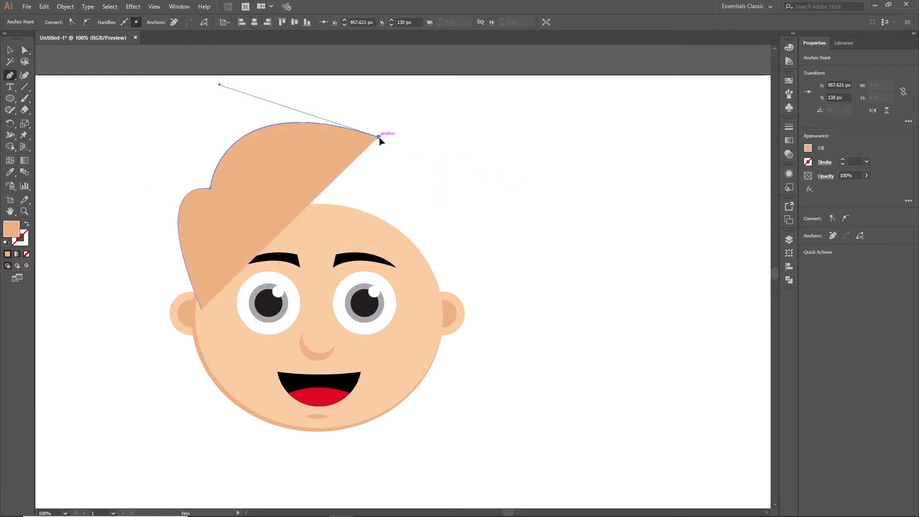
- Continue the hair outline with pointed tufts along its upper right side and curve it down to the right ear
mouse_move(350, 142)
mouse_down()
mouse_move(363, 146)
mouse_move(346, 145)
mouse_up()
click(350, 142)
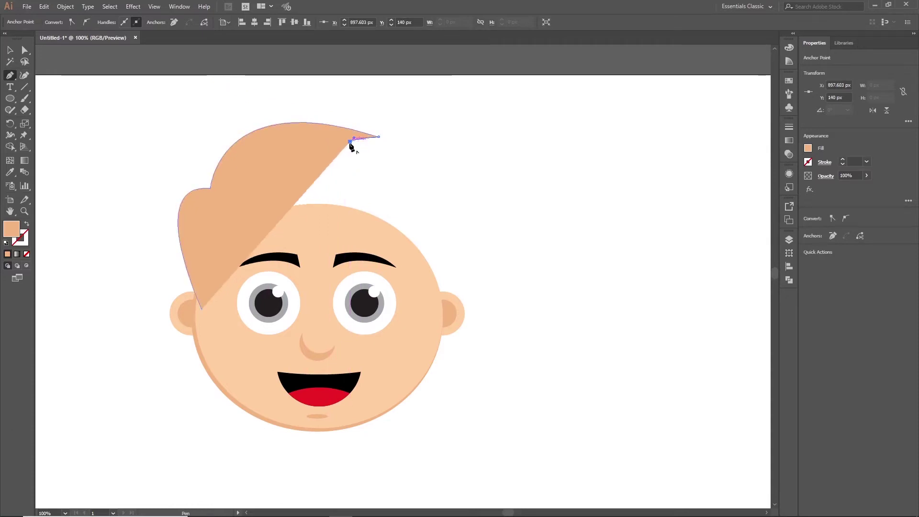
drag(437, 172, 471, 201)
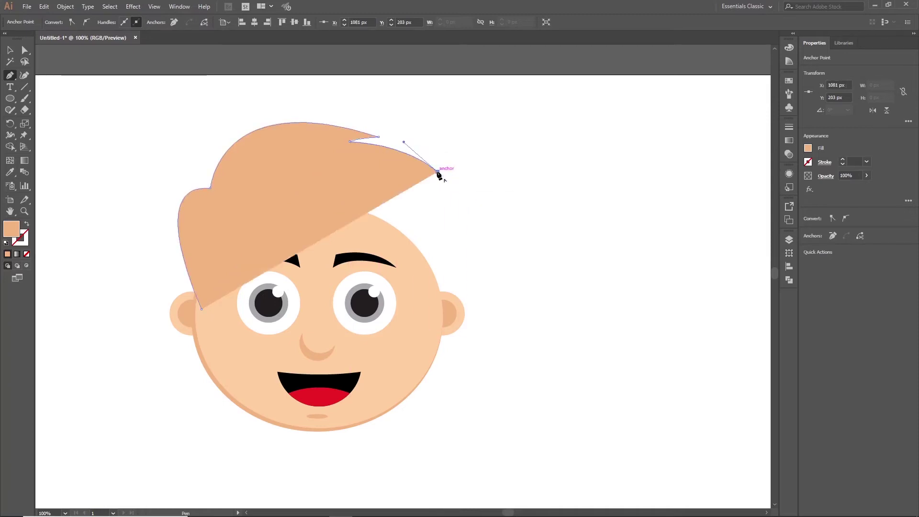
drag(411, 171, 407, 177)
drag(450, 216, 456, 246)
click(450, 216)
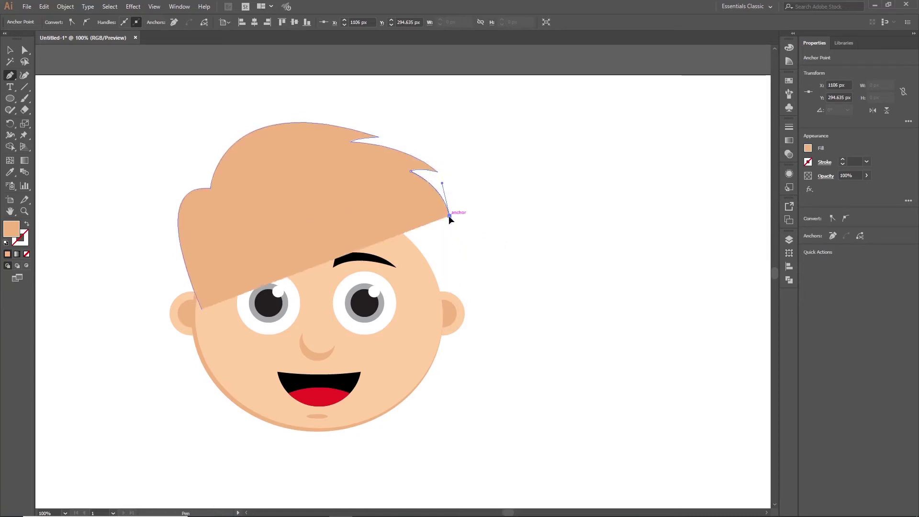
click(428, 208)
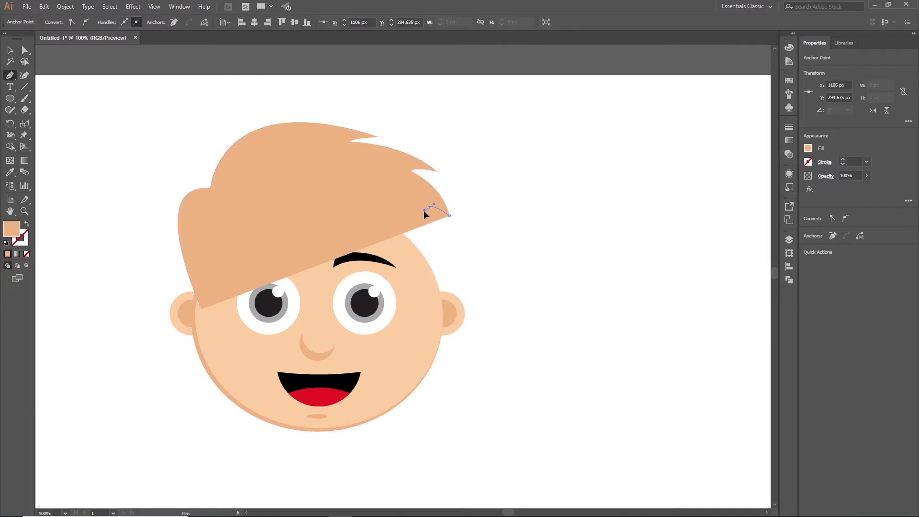
drag(424, 211, 423, 211)
click(429, 208)
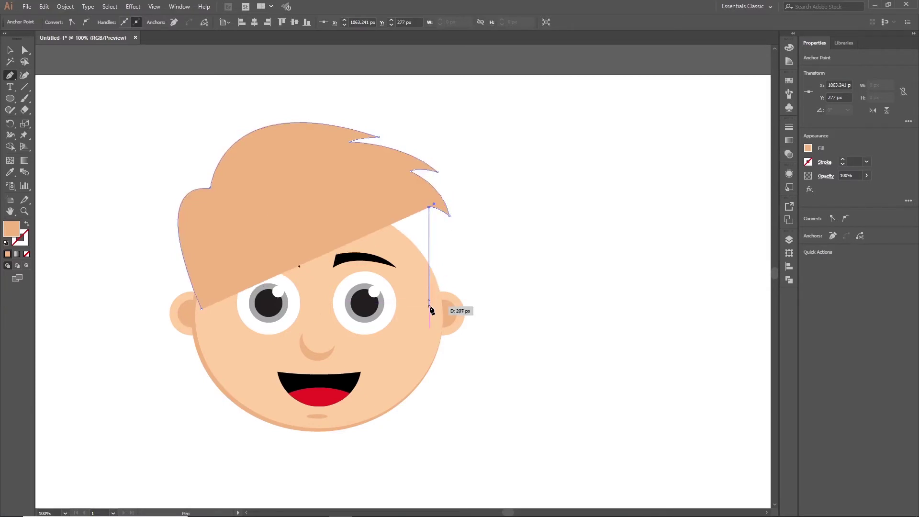
drag(430, 310, 392, 387)
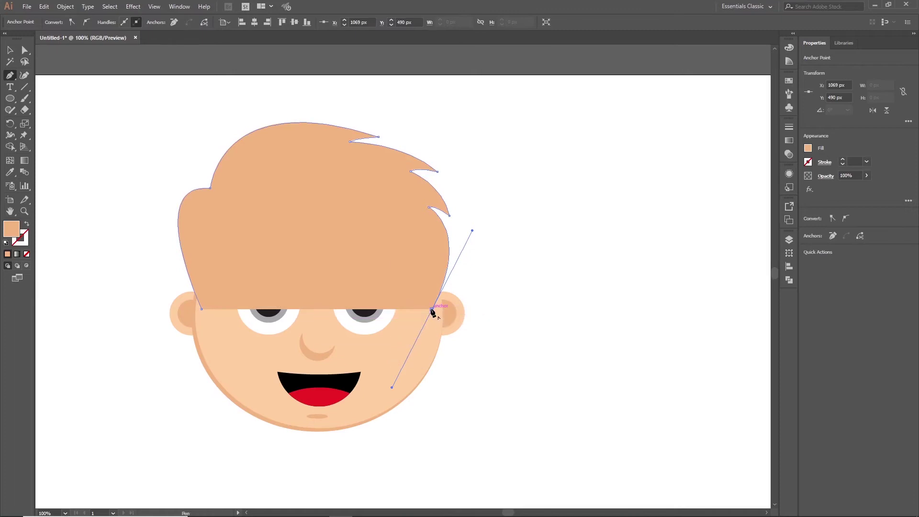
- Swap fill and stroke, trace the hairline across the forehead with two pointed bangs, and close the path at the left temple
click(27, 225)
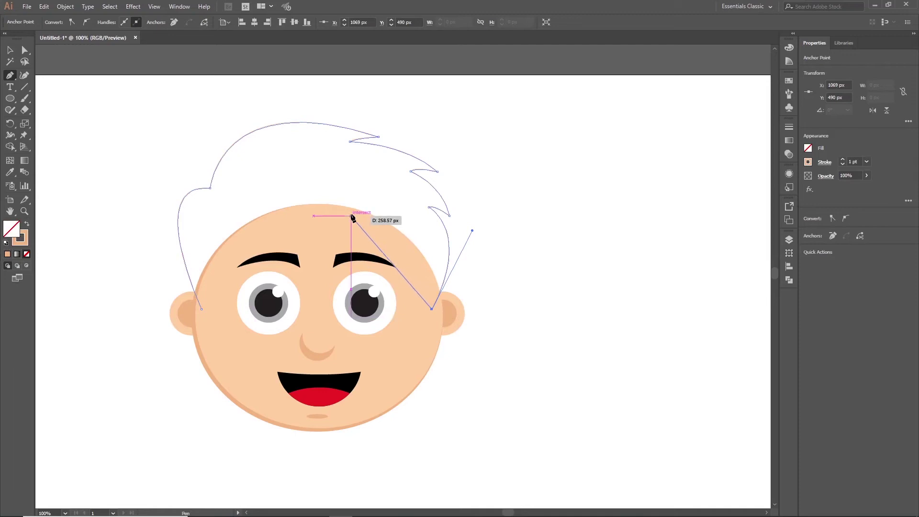
drag(343, 208, 244, 177)
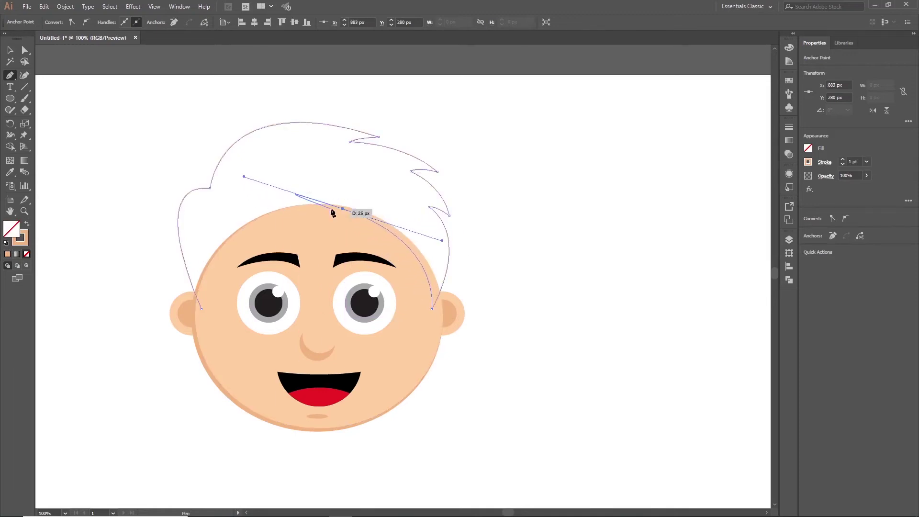
drag(365, 225, 371, 237)
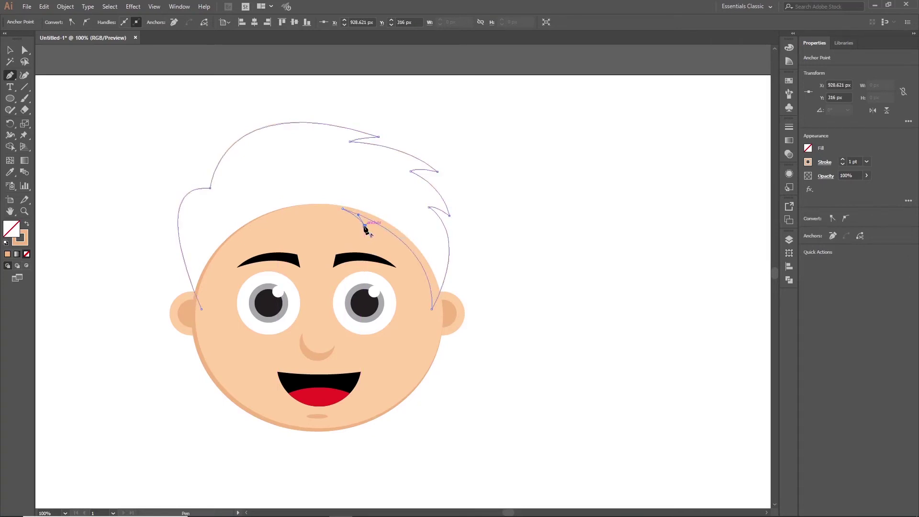
drag(310, 209, 345, 233)
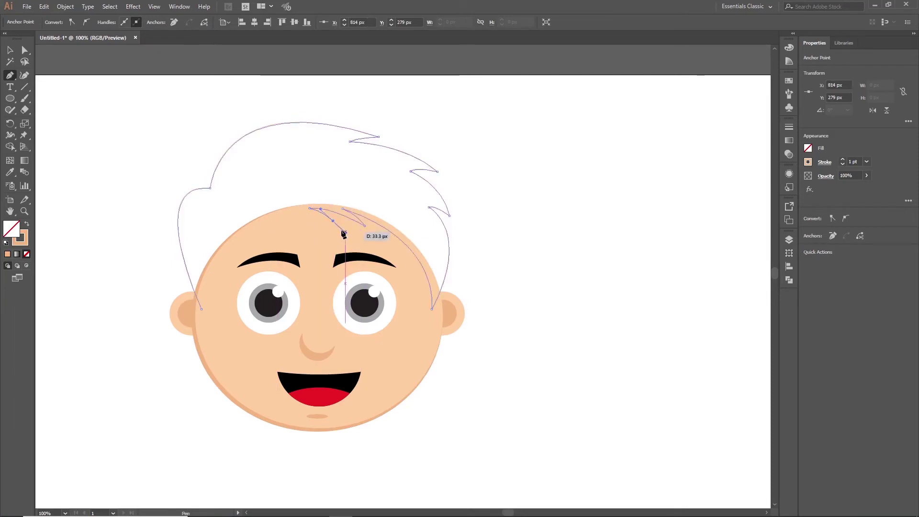
click(334, 222)
click(272, 218)
drag(260, 229, 260, 228)
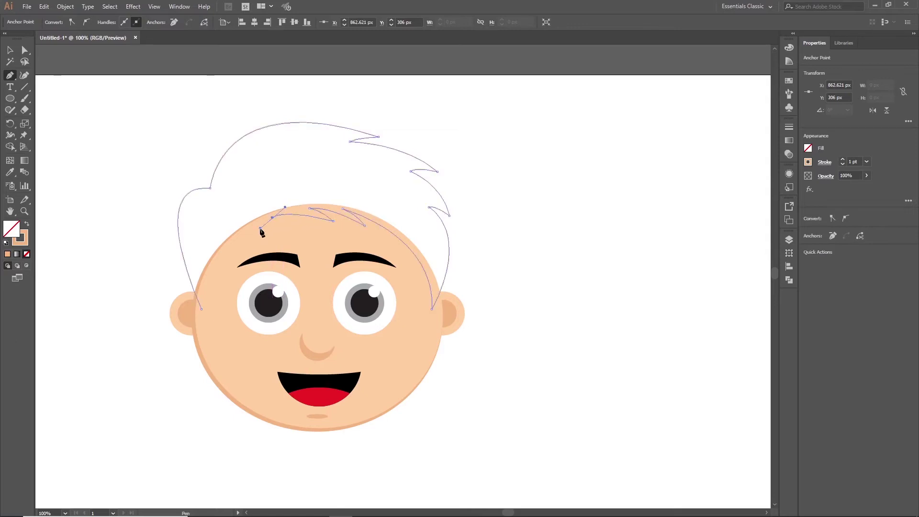
click(273, 218)
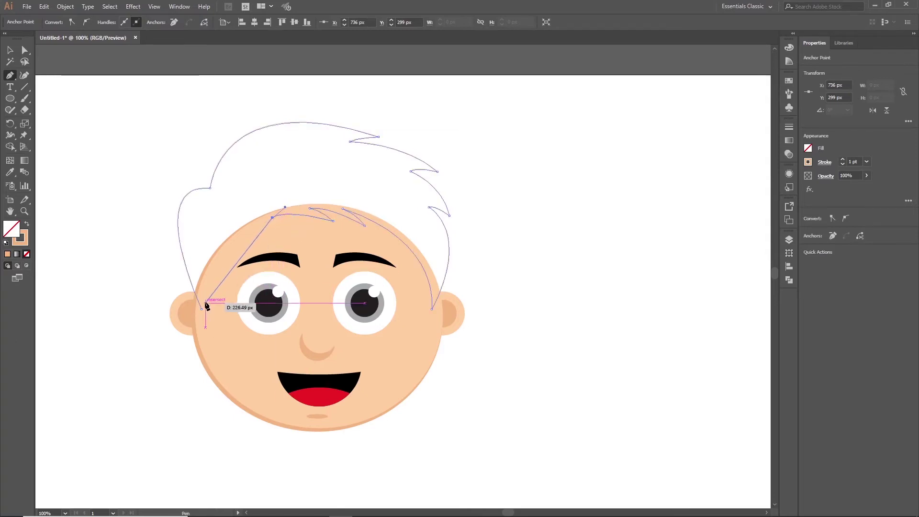
drag(202, 309, 182, 390)
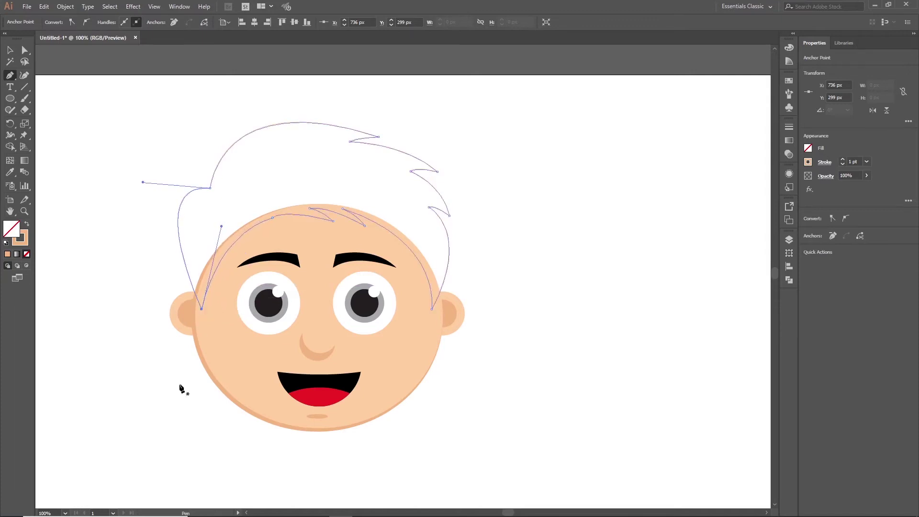
- Swap the hair's fill and stroke back and give the hair the eyebrow's black fill
click(28, 226)
key(v)
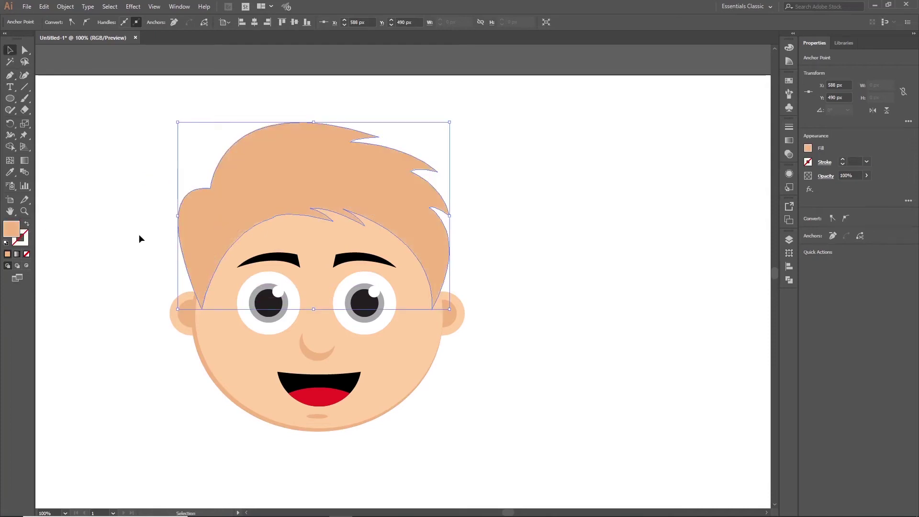
key(i)
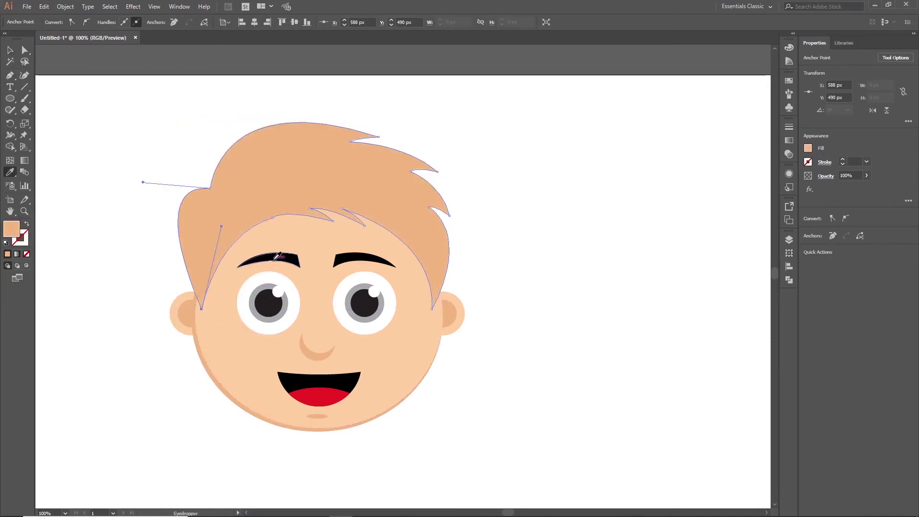
click(277, 257)
click(10, 49)
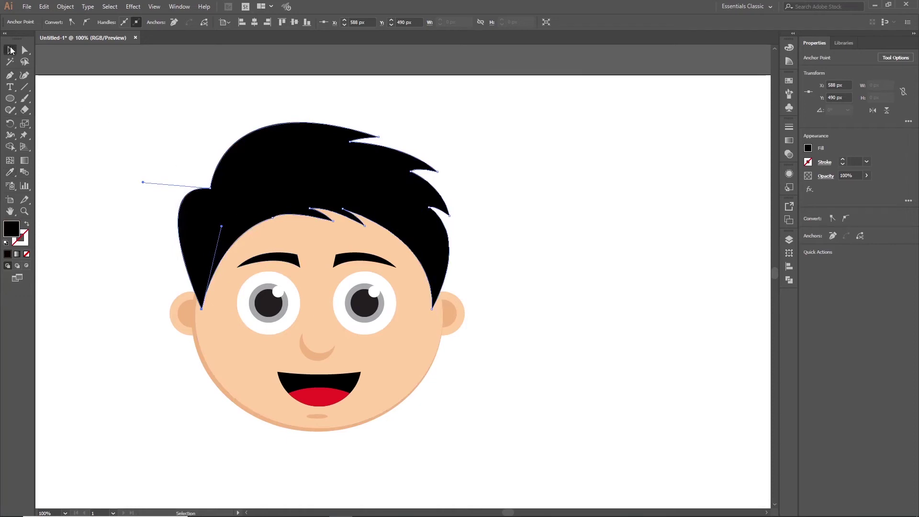
click(103, 136)
- Scale the whole head down and move it to the upper-left area of the artboard
scroll(114, 176, down, 1)
drag(127, 118, 431, 402)
drag(333, 393, 389, 384)
drag(355, 337, 367, 257)
drag(374, 218, 224, 202)
click(289, 248)
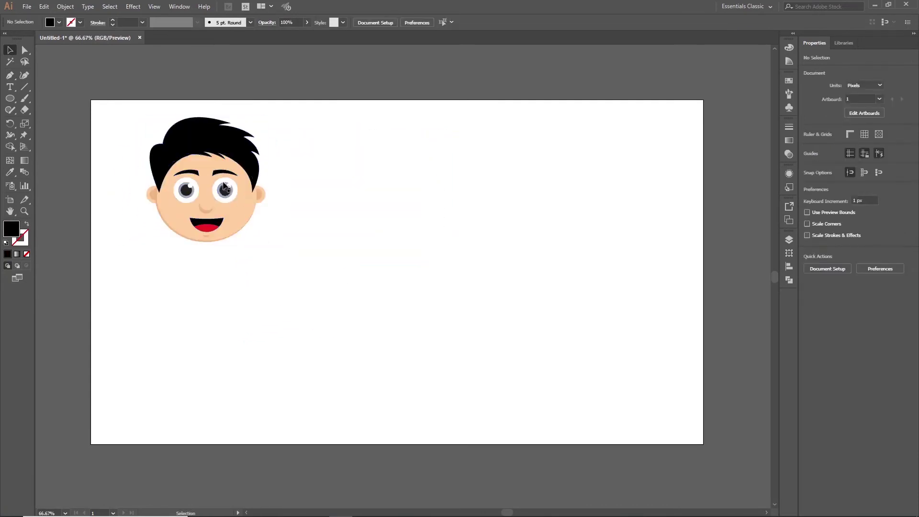
- Duplicate the complete head and place the copy to the right of the original at the same height
drag(302, 273, 301, 271)
drag(189, 183, 364, 187)
click(409, 266)
- Delete both eyebrows from the copied head
scroll(410, 233, up, 1)
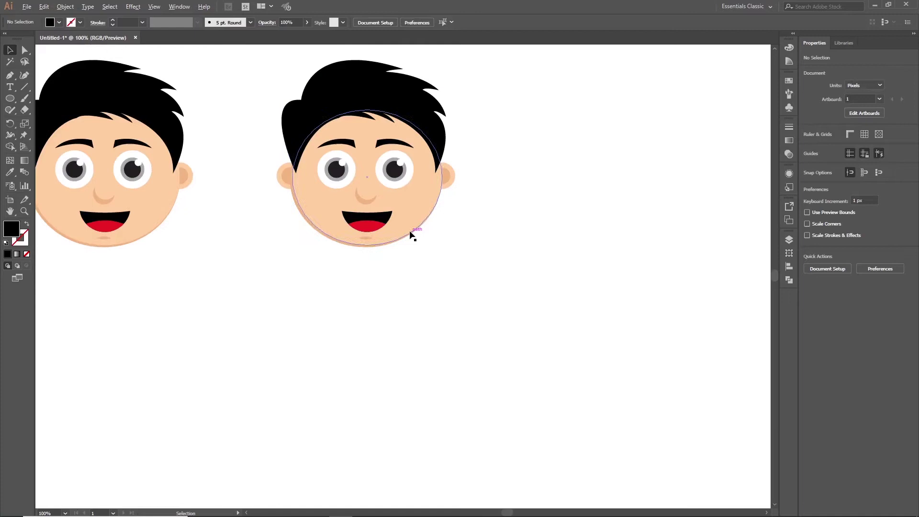
drag(267, 215, 265, 327)
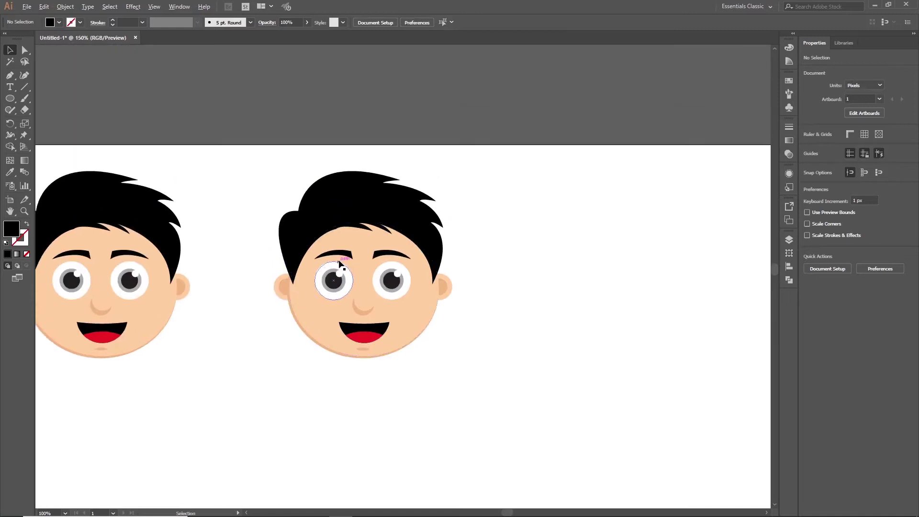
scroll(339, 257, up, 1)
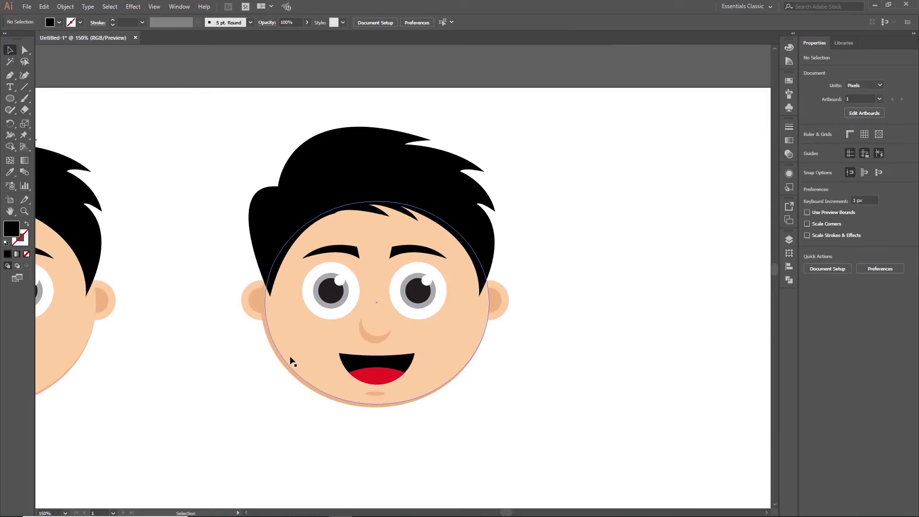
click(355, 253)
key(p)
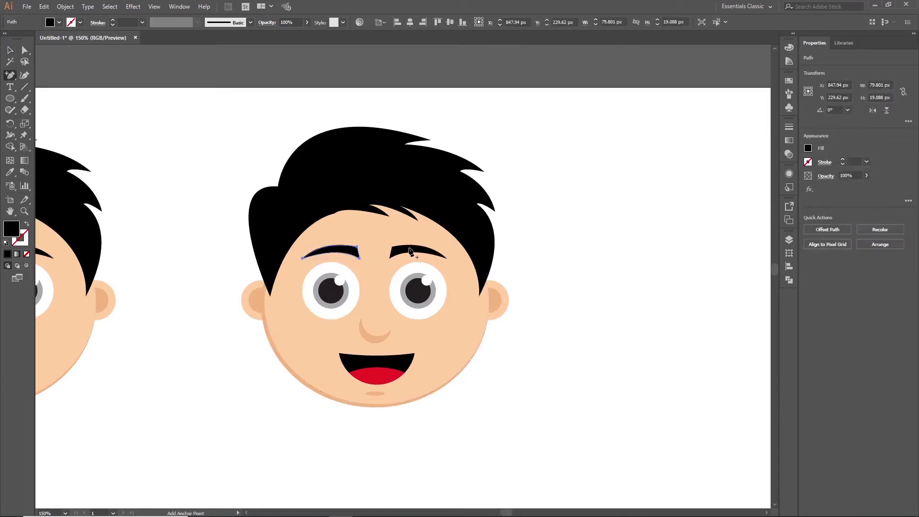
key(v)
click(404, 254)
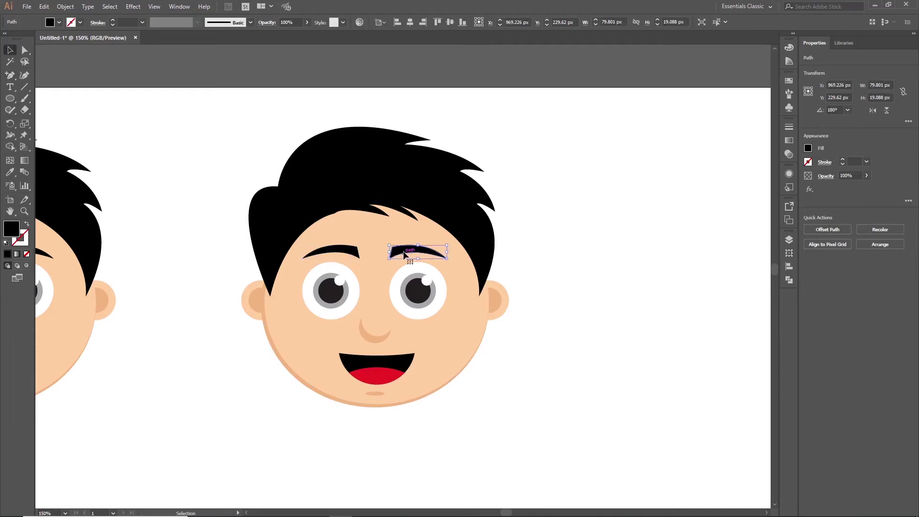
key(Delete)
click(355, 254)
key(Delete)
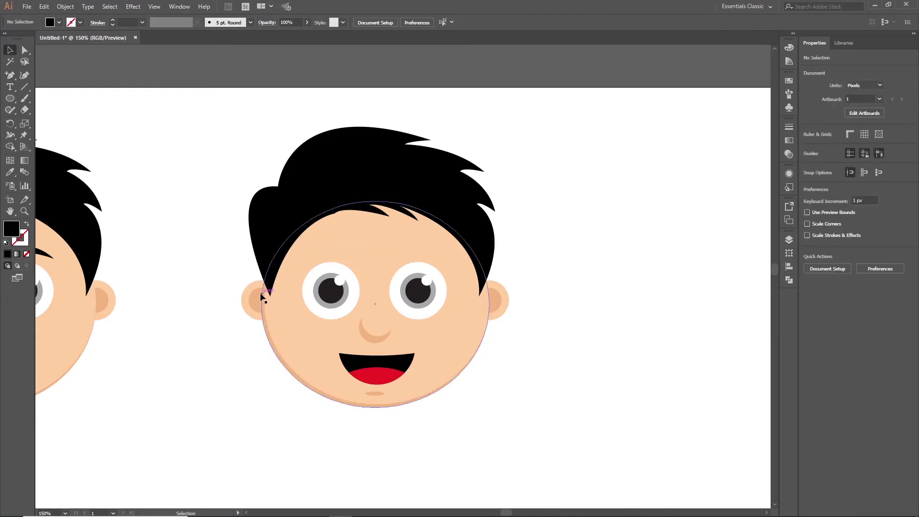
- Draw a new black eyebrow with the Pen tool beside the copied head, tapered at the outer end and hooked at the inner end
scroll(240, 279, up, 1)
click(10, 75)
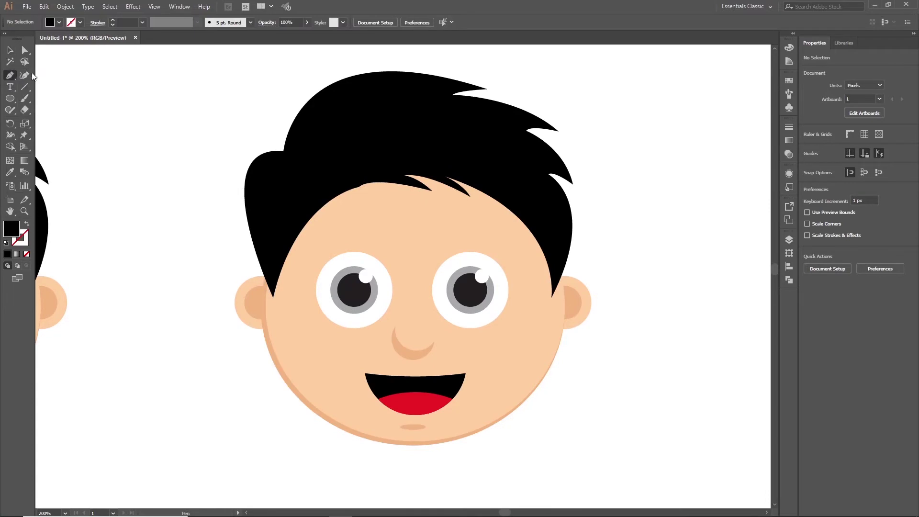
mouse_move(111, 182)
mouse_down()
mouse_move(168, 185)
mouse_move(191, 216)
mouse_move(198, 175)
mouse_up()
click(201, 188)
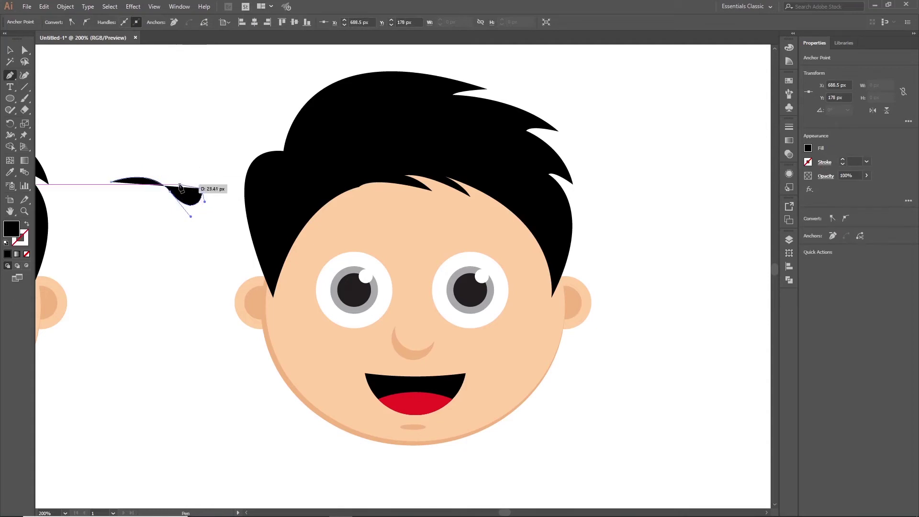
drag(179, 182, 171, 168)
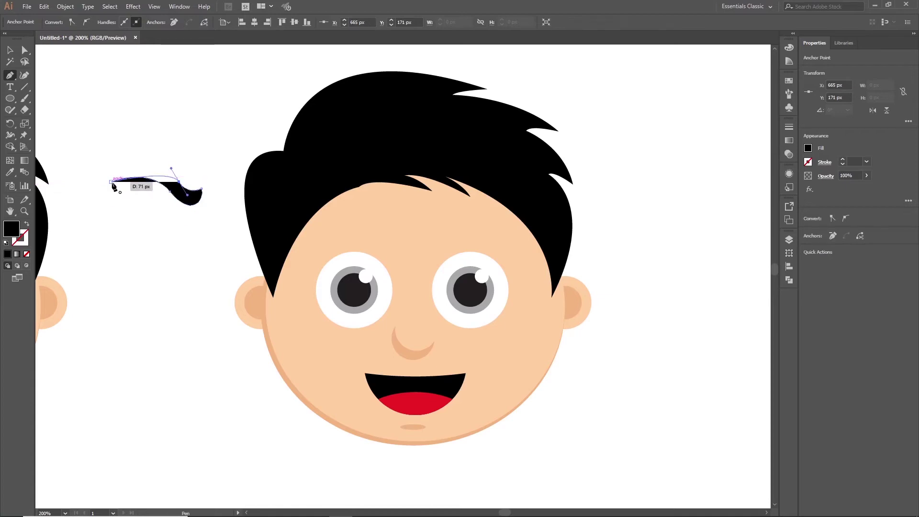
drag(111, 181, 87, 194)
- Reshape the new eyebrow to about 82 by 35 px and place it over the copied head's left eye
click(12, 52)
click(117, 117)
click(190, 205)
key(a)
drag(202, 189, 393, 254)
click(10, 50)
click(182, 239)
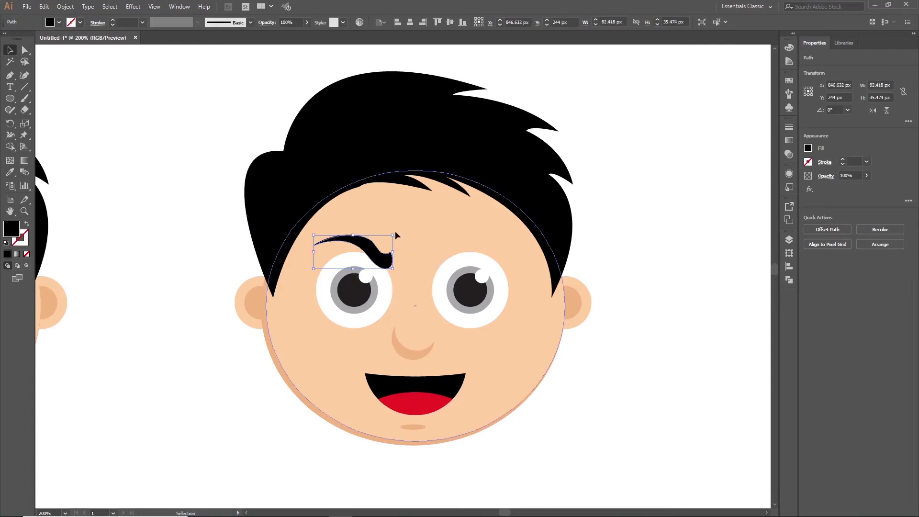
- Rotate the new eyebrow clockwise so its inner end dips toward the nose, and reposition it over the left eye
click(396, 234)
click(389, 260)
drag(398, 232, 393, 260)
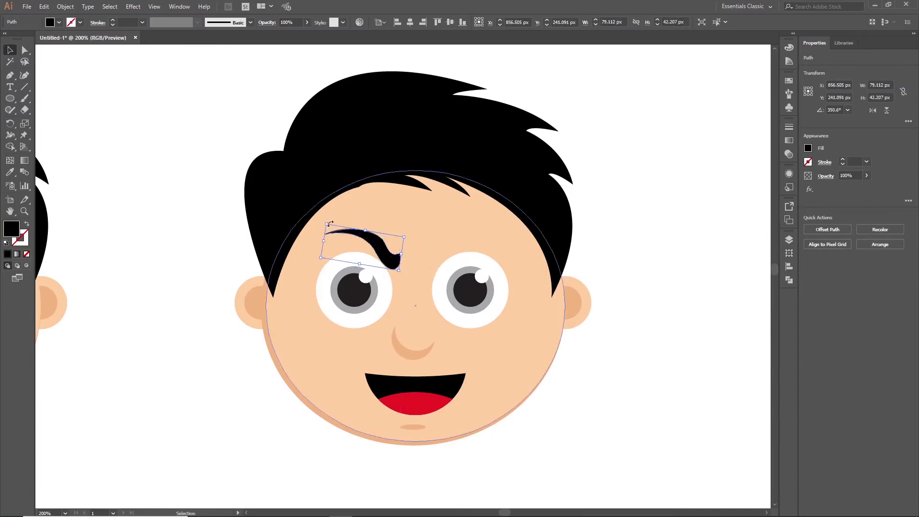
drag(322, 223, 321, 226)
drag(373, 241, 369, 249)
- Draw a closed eyelid shape with the Pen tool under the eyebrow, curving across the upper part of the left eye
click(9, 75)
click(320, 254)
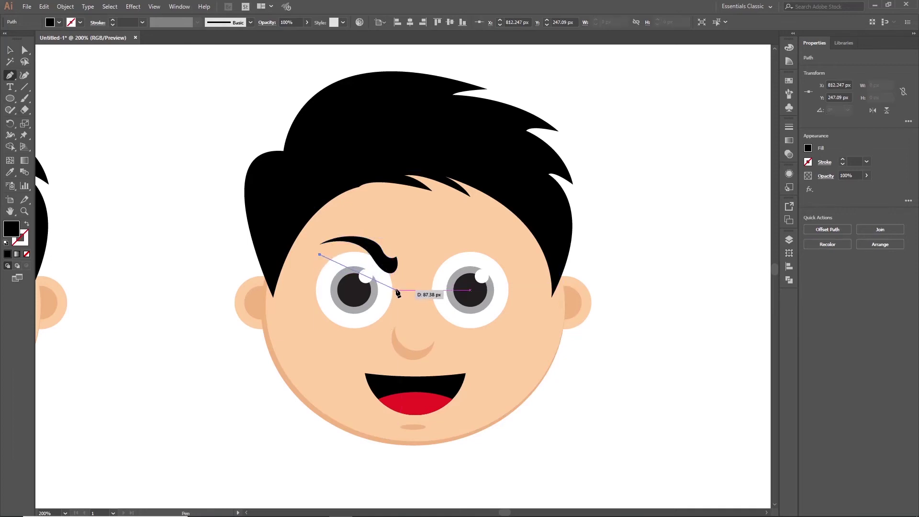
drag(398, 290, 422, 326)
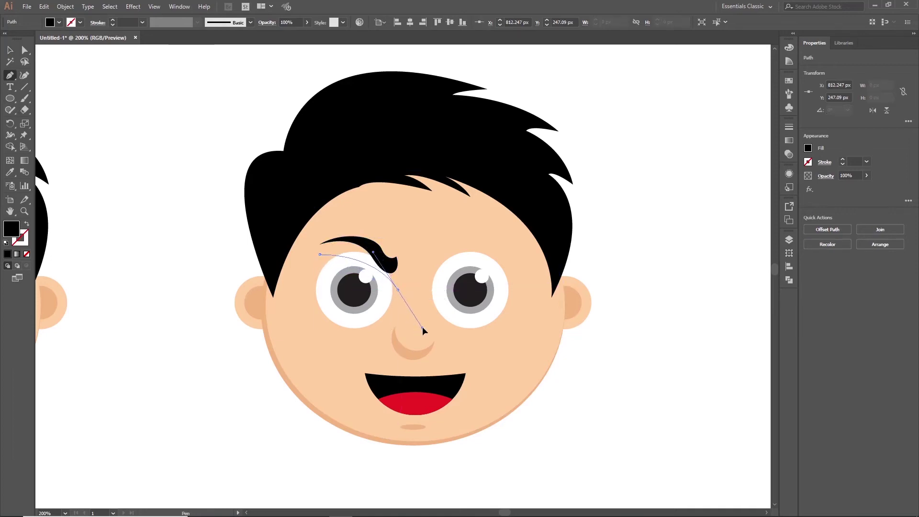
key(ctrl)
key(ctrl+z)
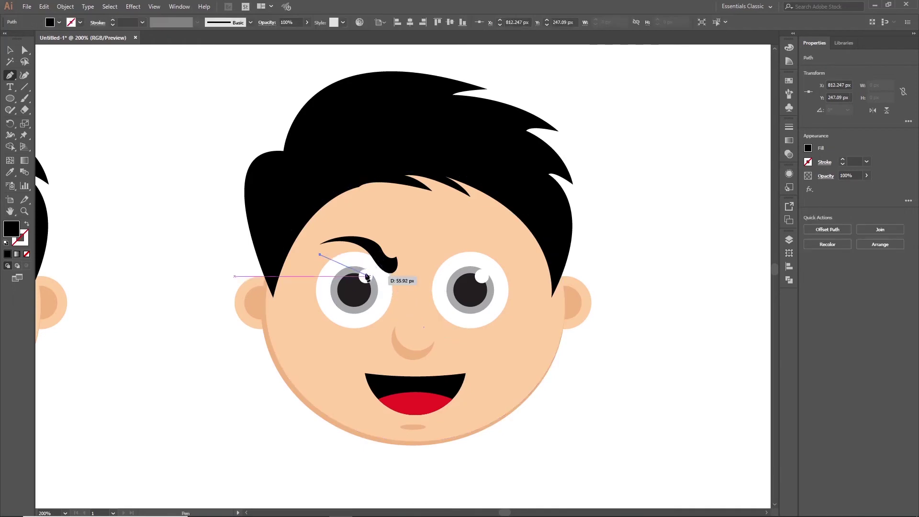
drag(371, 271, 387, 287)
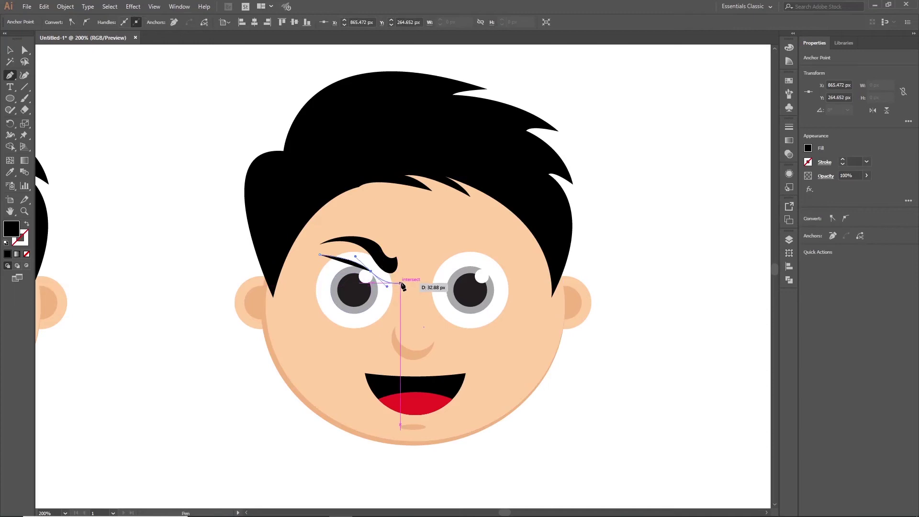
click(400, 283)
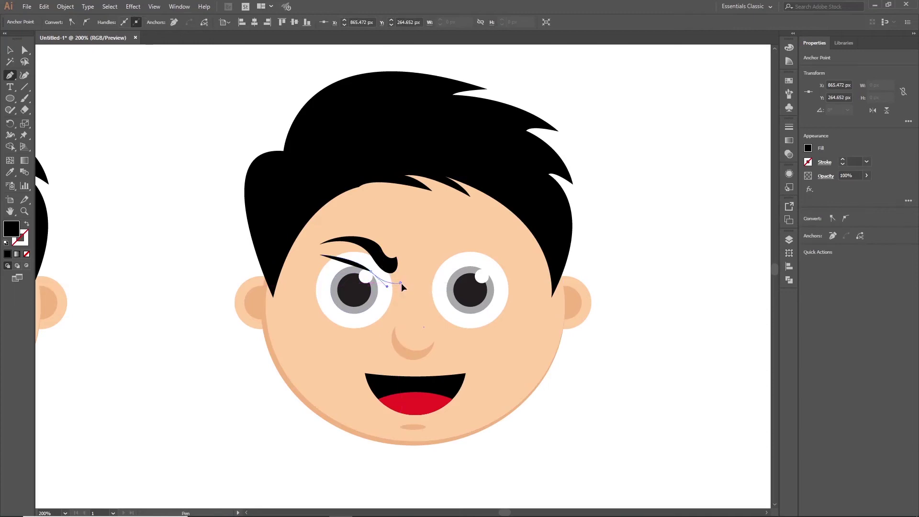
drag(319, 255, 237, 298)
- Fill the eyelid shape with the face's skin colour and send it behind the black eyebrow
key(i)
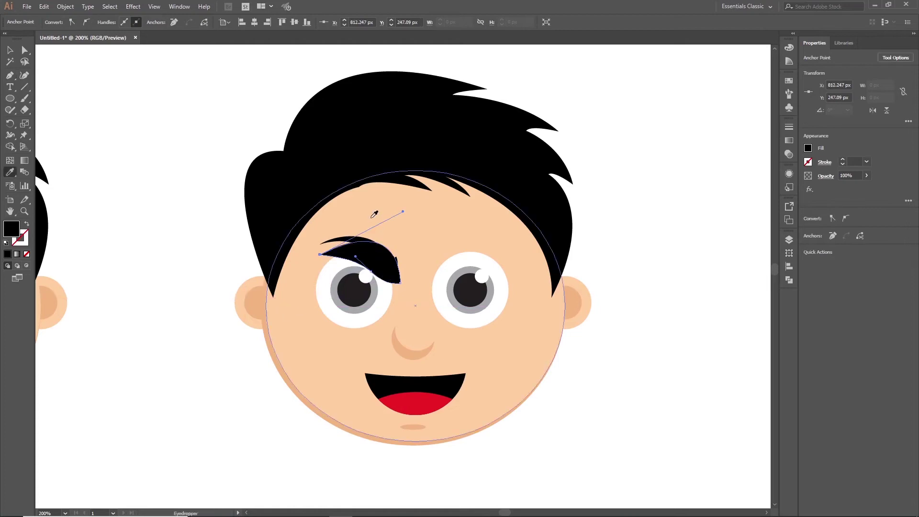
click(372, 217)
key(v)
key(ctrl+bracketleft)
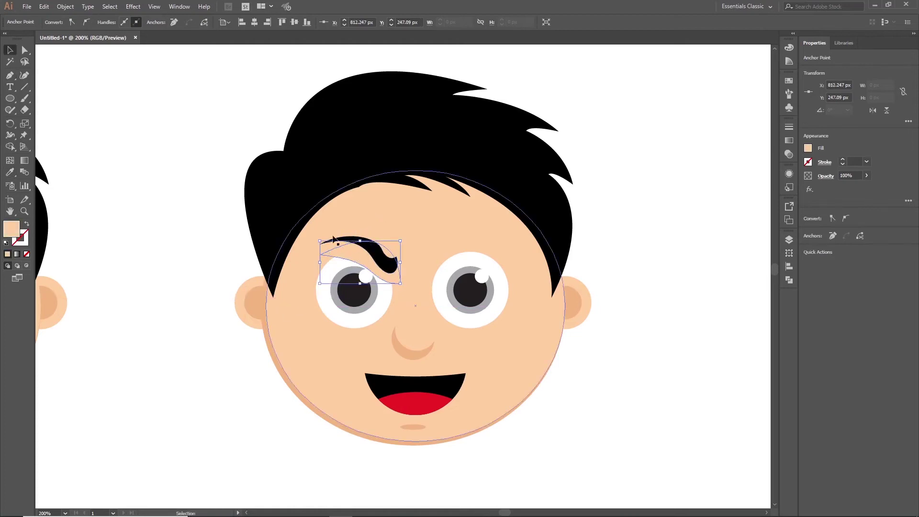
click(173, 231)
click(360, 254)
click(164, 274)
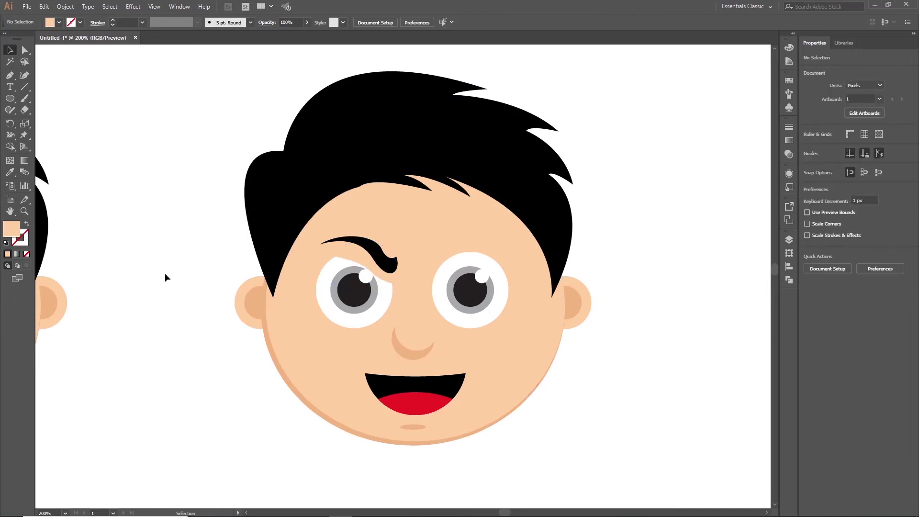
- Rotate the left eyelid shape to about 346° and shift it slightly so it follows the eyebrow's slope
click(348, 254)
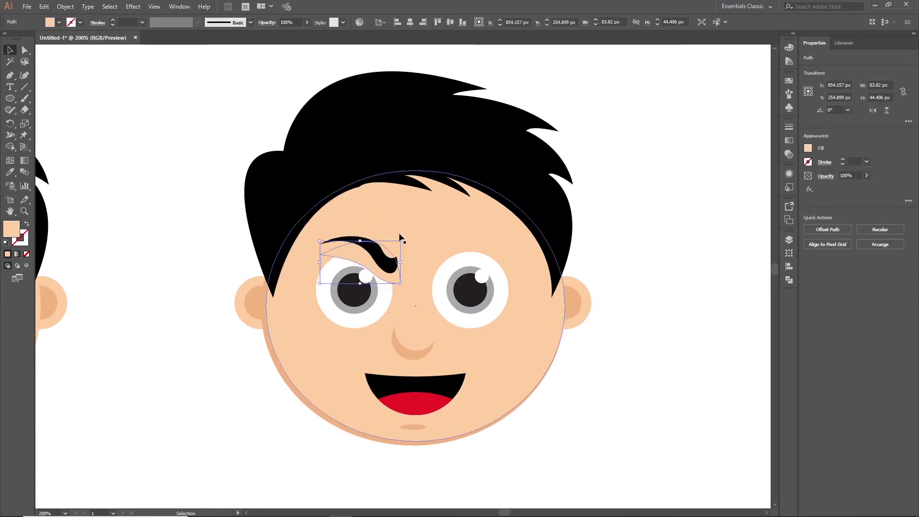
drag(403, 236, 411, 242)
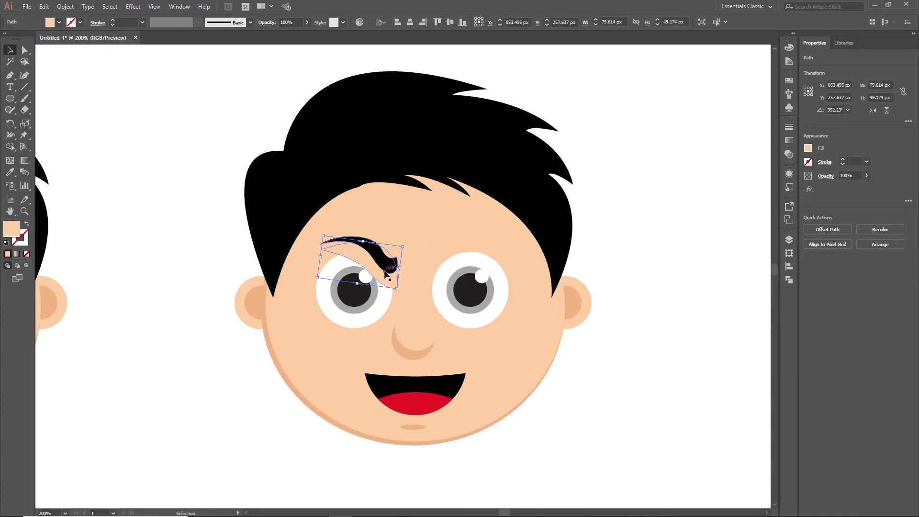
drag(324, 232, 327, 228)
drag(367, 262, 368, 260)
click(217, 253)
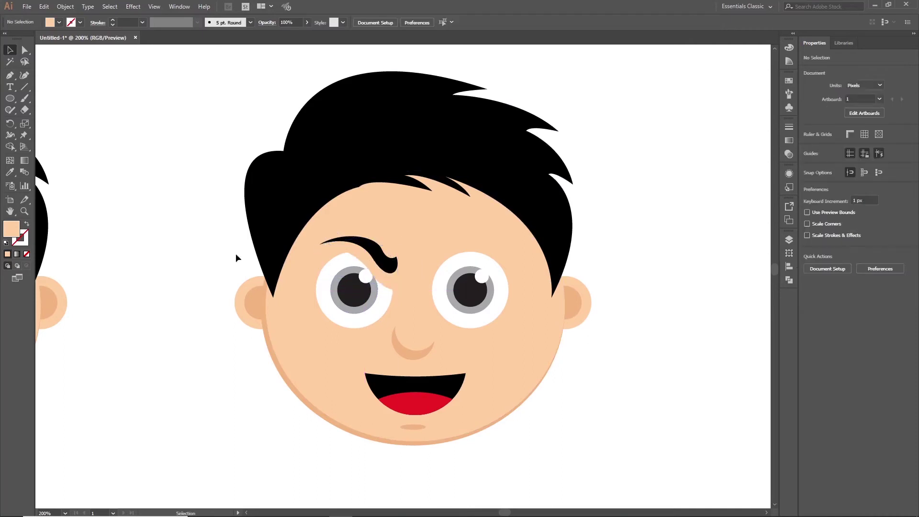
- Rotate the left eyebrow and eyelid together counterclockwise and stretch them to about 95 by 51 px
click(363, 248)
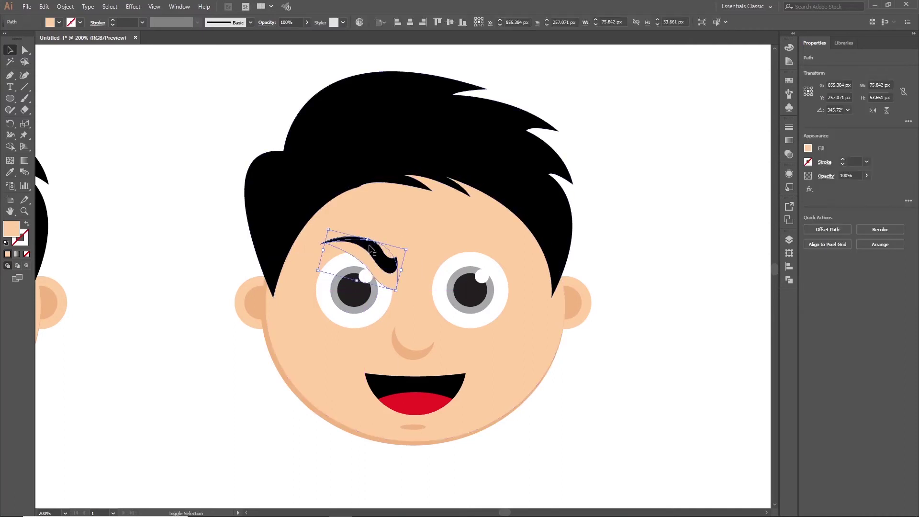
shift+click(370, 246)
drag(313, 231, 310, 260)
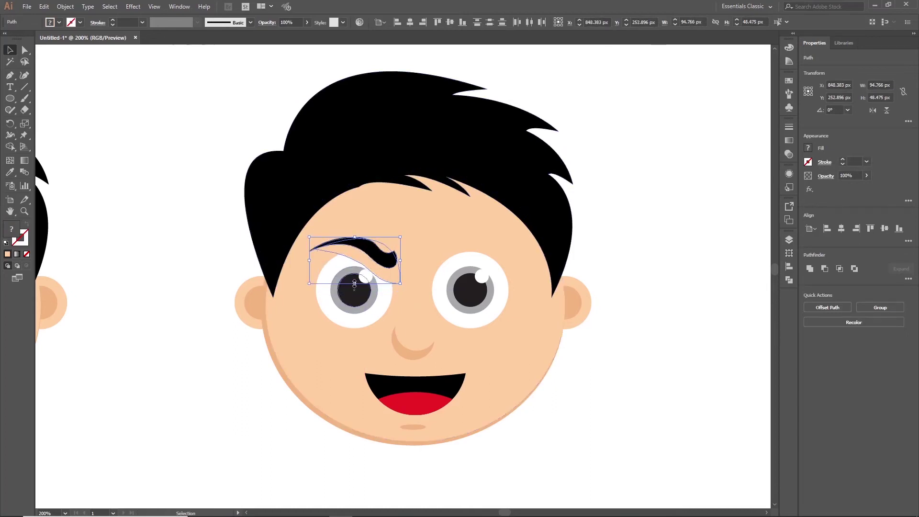
click(213, 271)
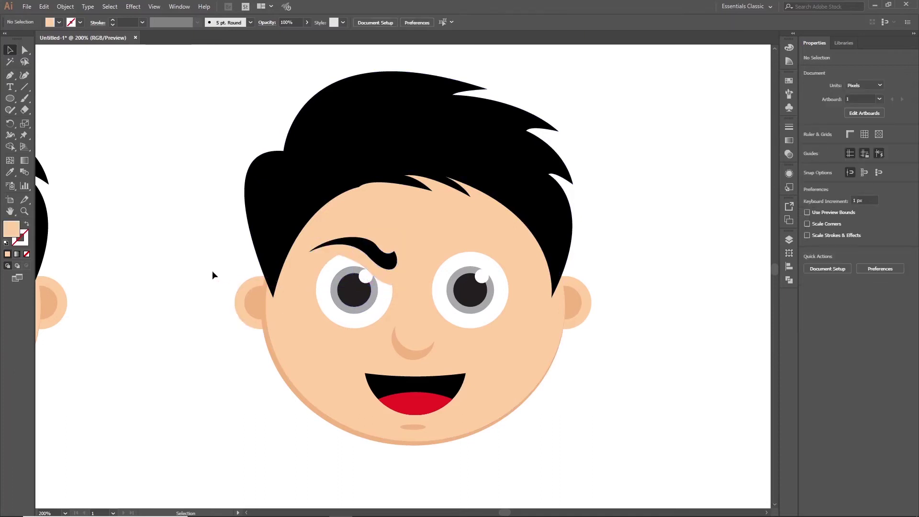
- Reflect a copy of the eyebrow and eyelid across the vertical axis and place it over the right eye
click(361, 257)
right_click(374, 253)
mouse_move(456, 383)
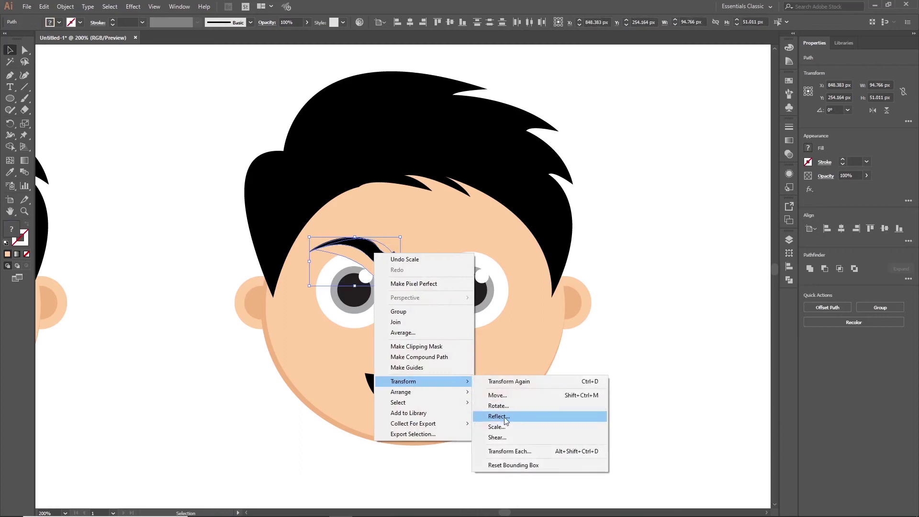
click(505, 421)
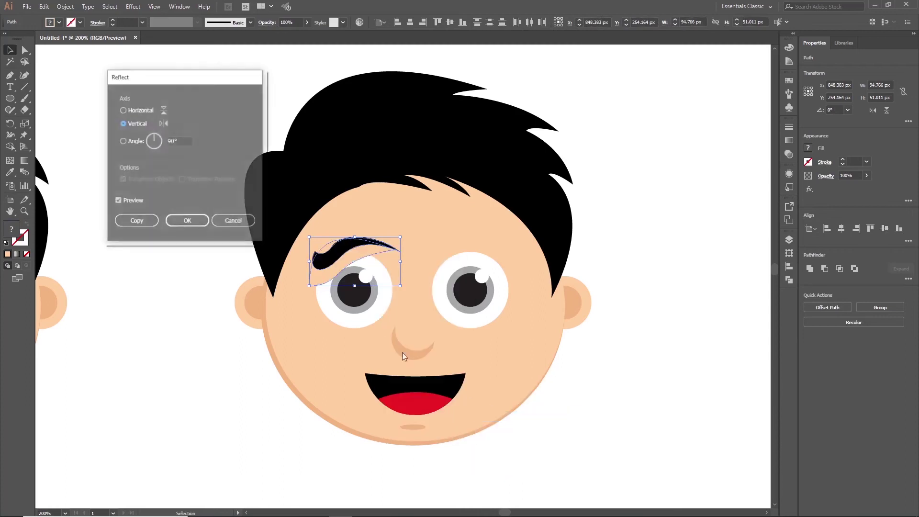
click(137, 221)
drag(345, 258, 459, 260)
click(203, 272)
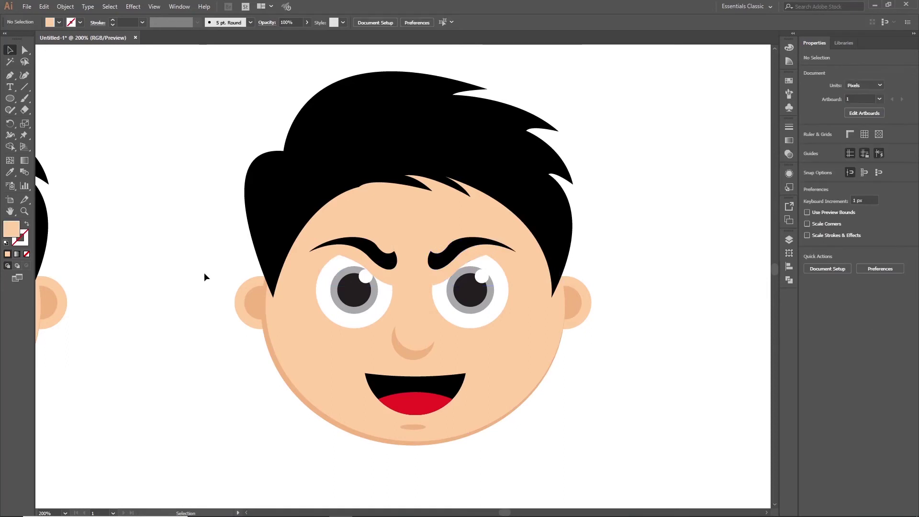
- Delete the black mouth and the red tongue from the copied head
scroll(204, 272, down, 2)
scroll(297, 383, up, 1)
scroll(297, 380, up, 1)
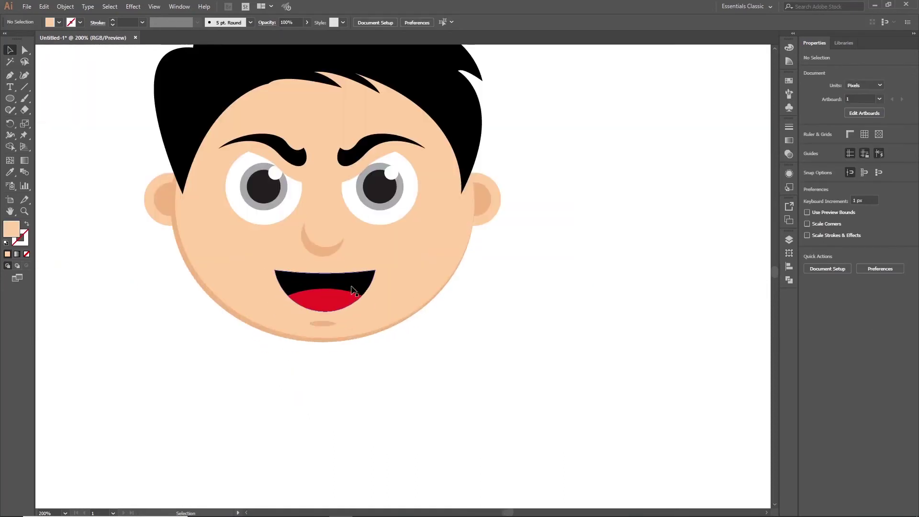
click(352, 290)
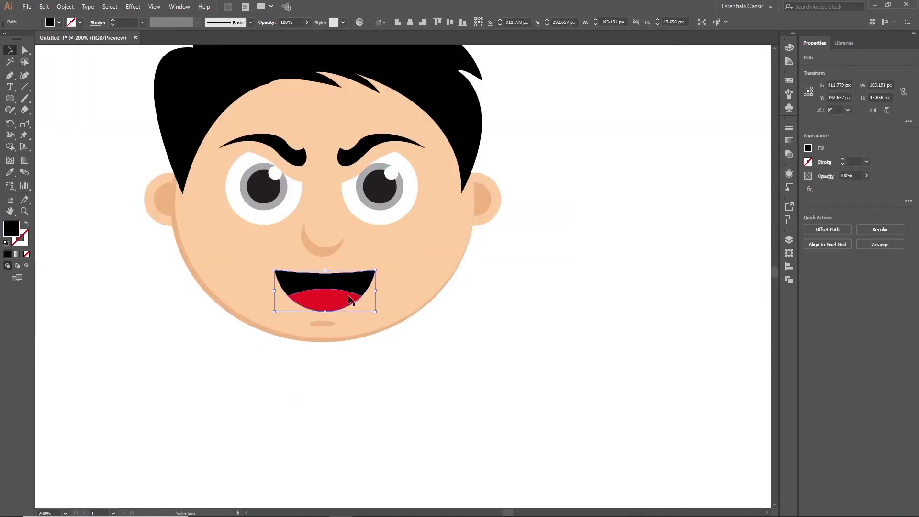
key(Delete)
click(333, 307)
key(Delete)
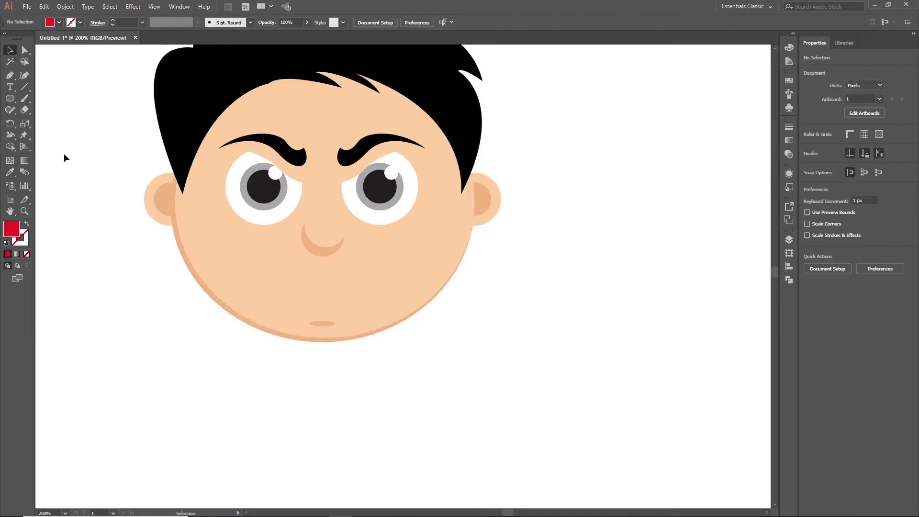
- Draw a red ellipse about 165 by 95 px below the face and raise its bottom anchor to flatten the lower edge
click(9, 98)
drag(106, 338, 264, 427)
key(a)
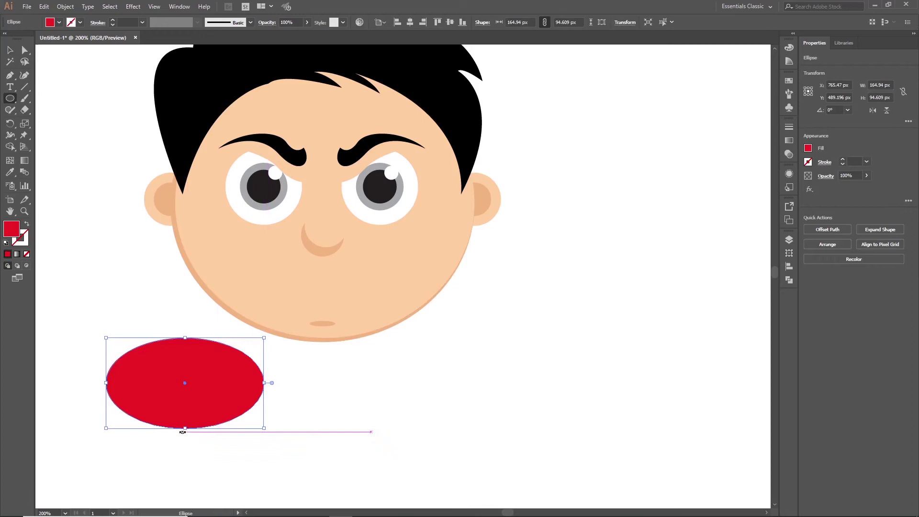
mouse_move(183, 427)
mouse_down()
mouse_move(191, 395)
mouse_move(190, 412)
mouse_up()
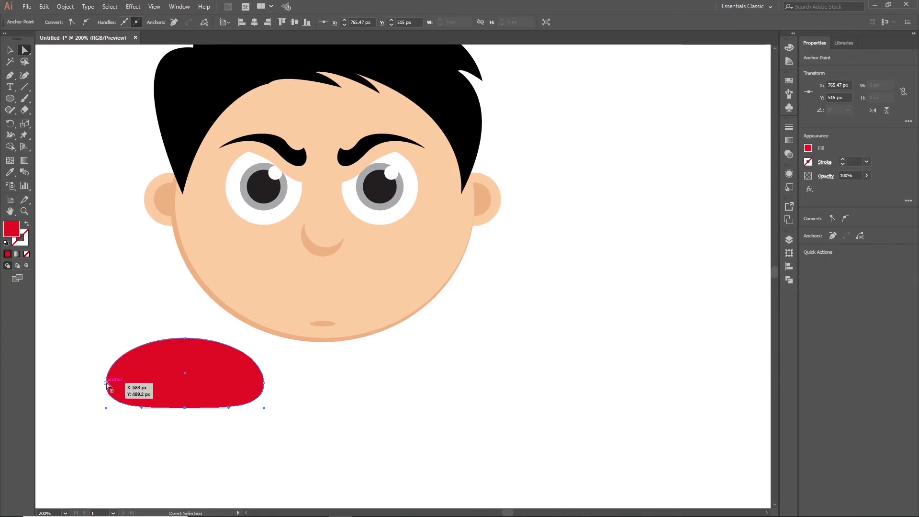
- Move the red shape's side anchors inward 10 px each, then raise its bottom and top anchors to form a frowning mouth
drag(106, 383, 135, 383)
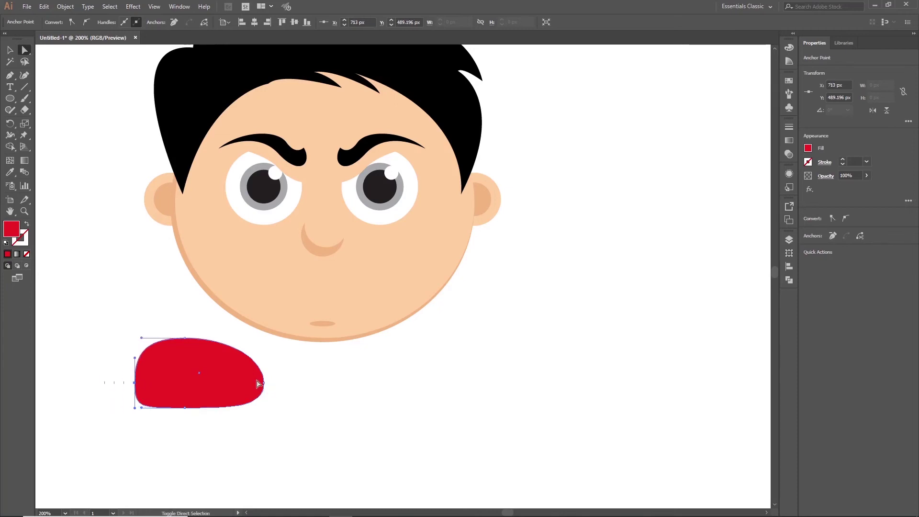
key(shift+Left)
key(shift+Left)
click(263, 383)
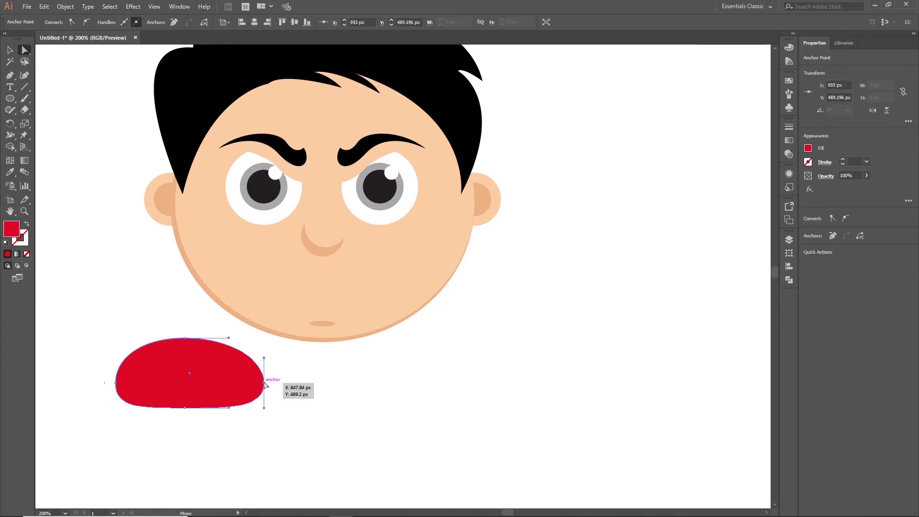
key(shift+Left)
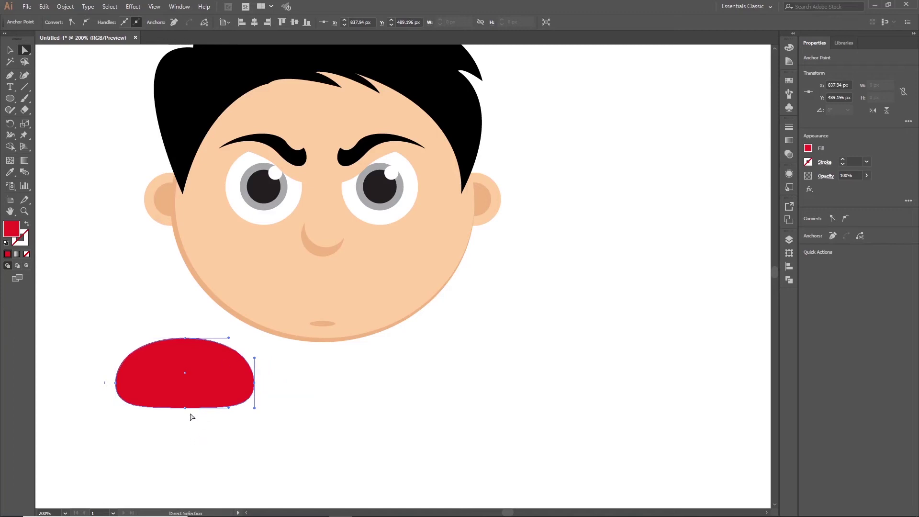
drag(185, 408, 187, 392)
drag(183, 340, 185, 329)
- Draw a red ellipse about 150 px wide overlapping the mouth's lower part, and recolour the mouth with the pupil's dark colour
drag(9, 98, 31, 121)
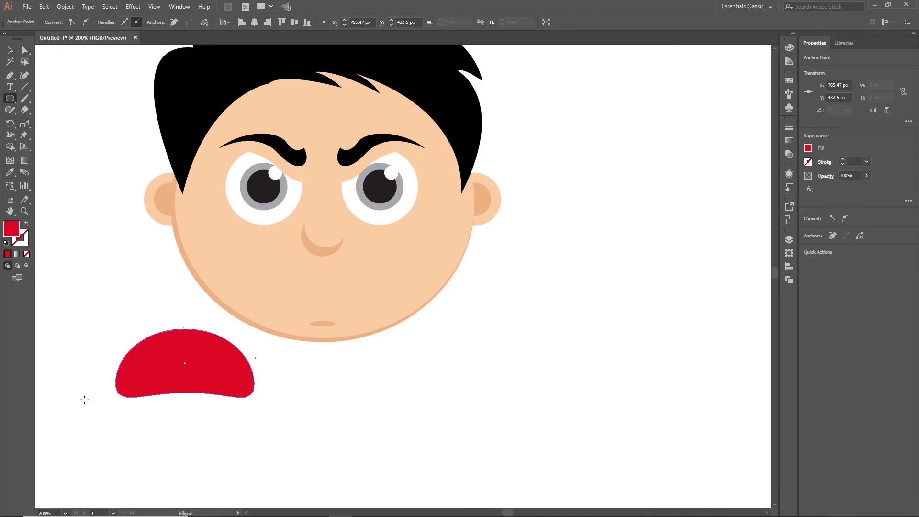
drag(114, 462, 260, 363)
key(v)
click(168, 340)
key(i)
click(254, 189)
key(v)
- Duplicate the dark mouth shape in place and bring the copy to the front
click(54, 306)
click(156, 347)
key(ctrl+c)
click(128, 312)
click(150, 342)
key(ctrl+shift+])
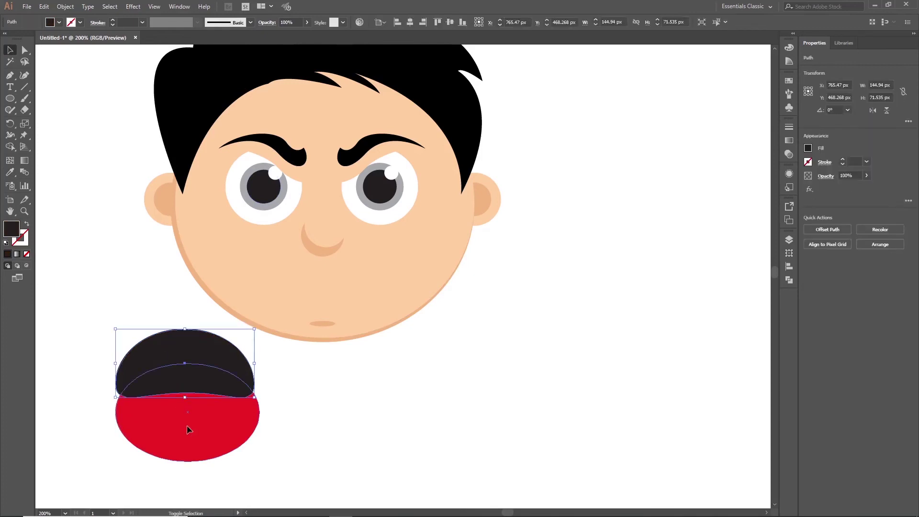
- Intersect the front mouth copy with the red ellipse using Pathfinder, and fill the resulting tongue with red
shift+click(187, 427)
click(789, 280)
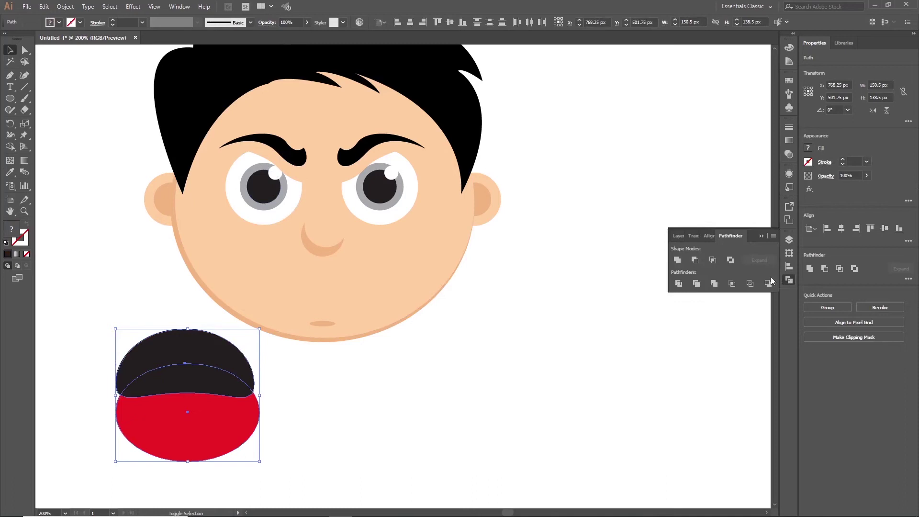
click(712, 260)
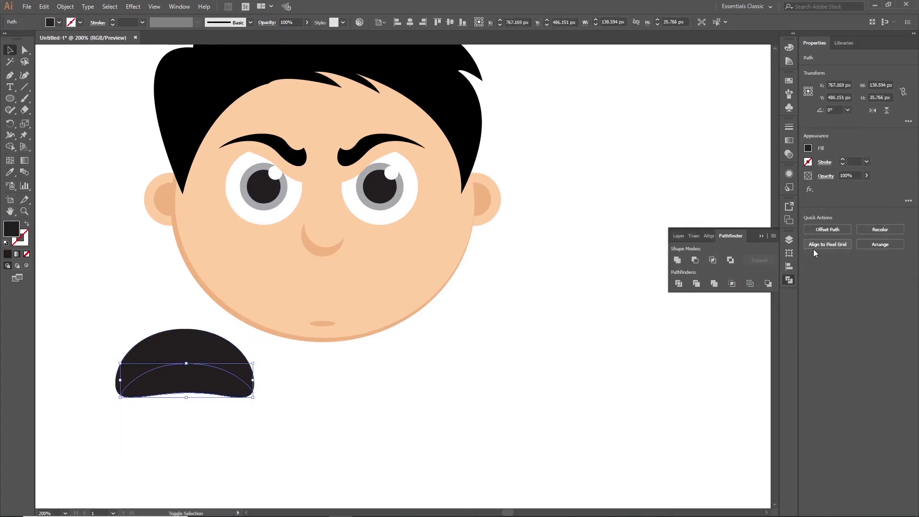
click(808, 148)
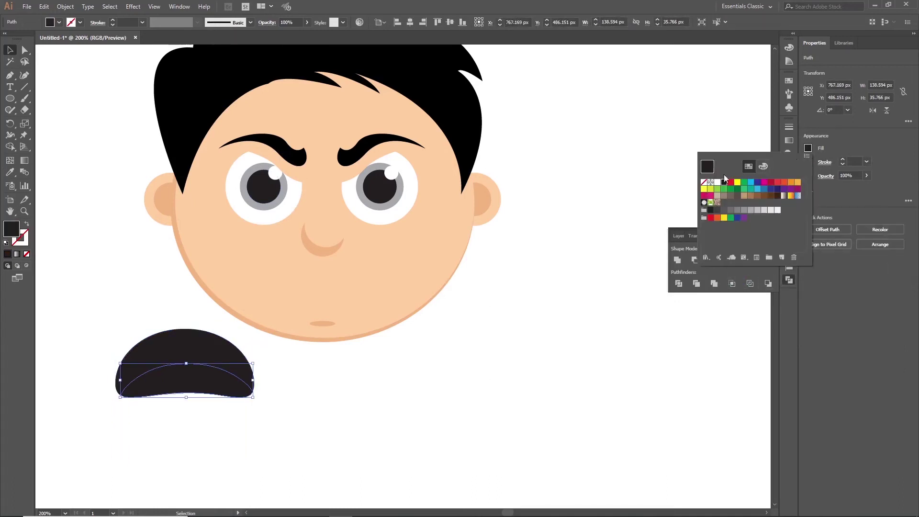
click(730, 183)
- Scale the mouth and tongue together to about 123.5 by 61 px, tilt them counterclockwise and place them below the nose
drag(245, 423, 193, 372)
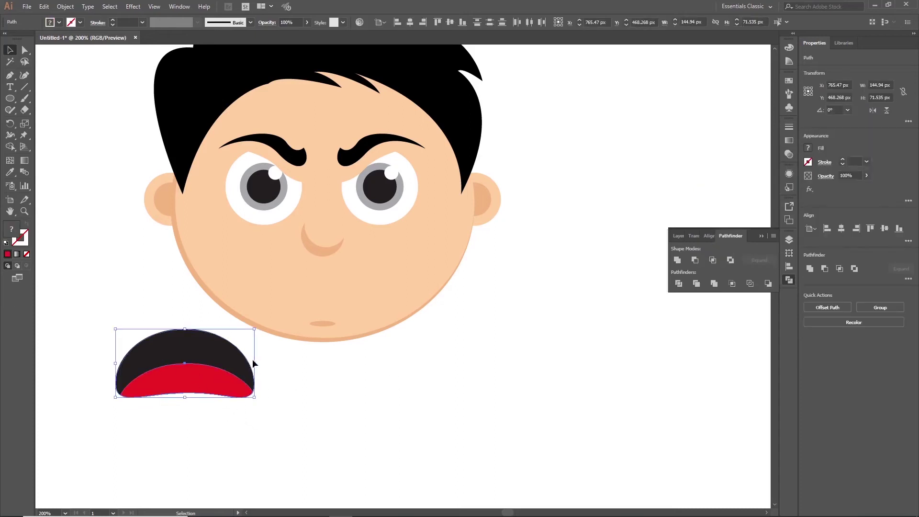
drag(255, 364, 366, 307)
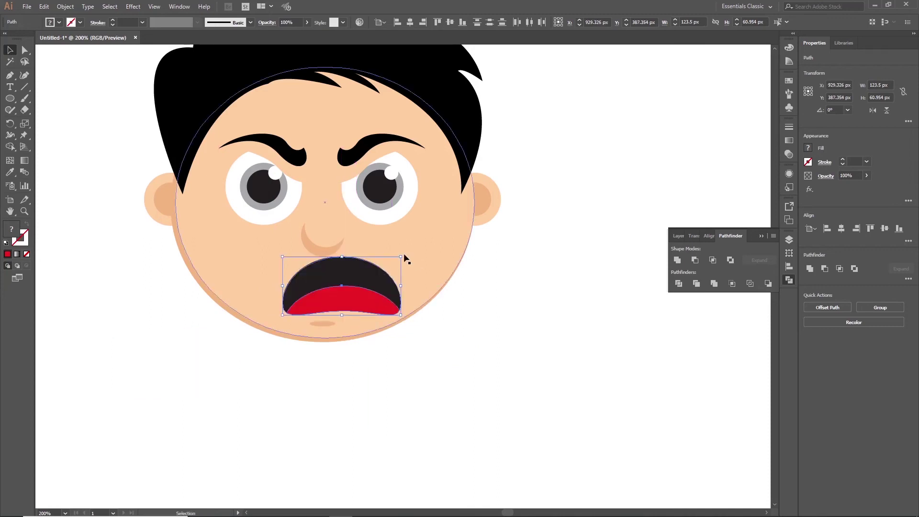
drag(406, 255, 398, 242)
drag(400, 274, 366, 298)
- Move the small chin ellipse under the centre of the tilted mouth and rotate it to about 19.6°
click(333, 328)
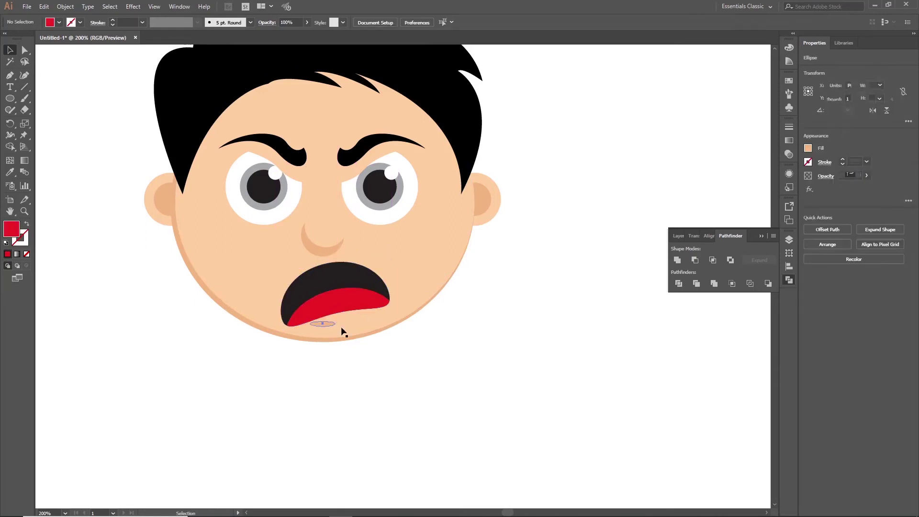
mouse_move(338, 327)
mouse_down()
mouse_move(341, 320)
mouse_move(331, 321)
mouse_move(345, 321)
mouse_up()
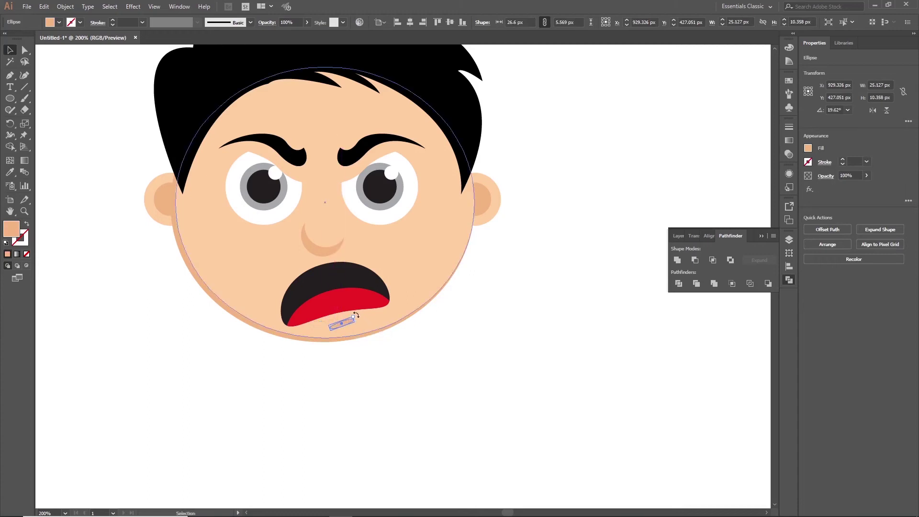
- Duplicate the whole smiling head and place the copy directly below the original on the artboard
click(375, 392)
scroll(347, 375, down, 2)
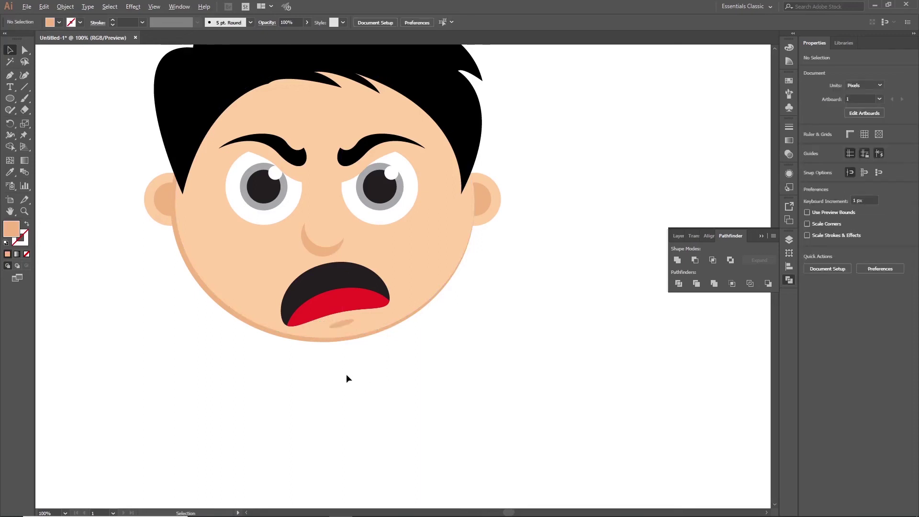
scroll(346, 374, down, 1)
drag(287, 397, 362, 357)
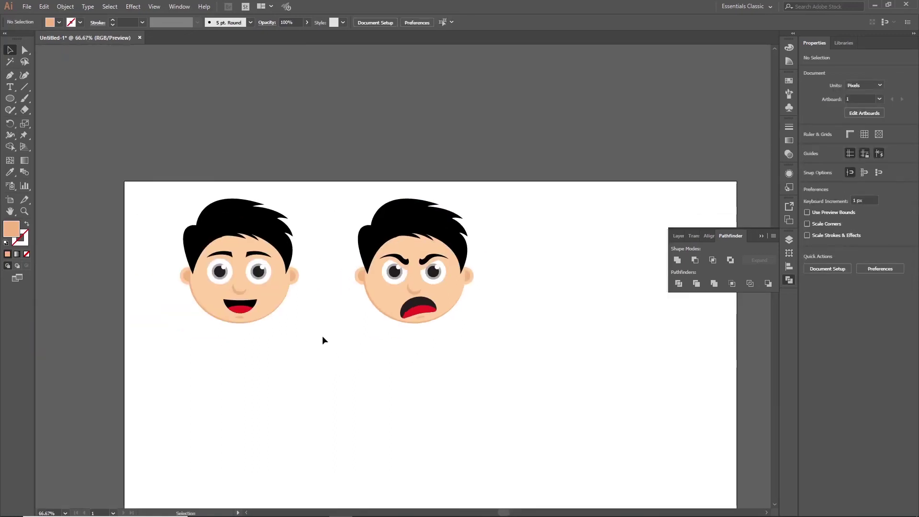
scroll(241, 276, down, 2)
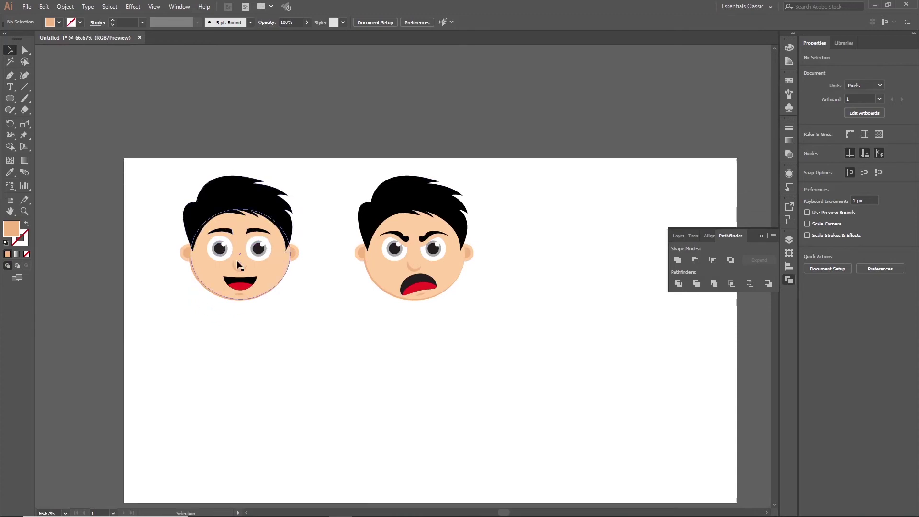
click(793, 279)
drag(173, 151, 301, 313)
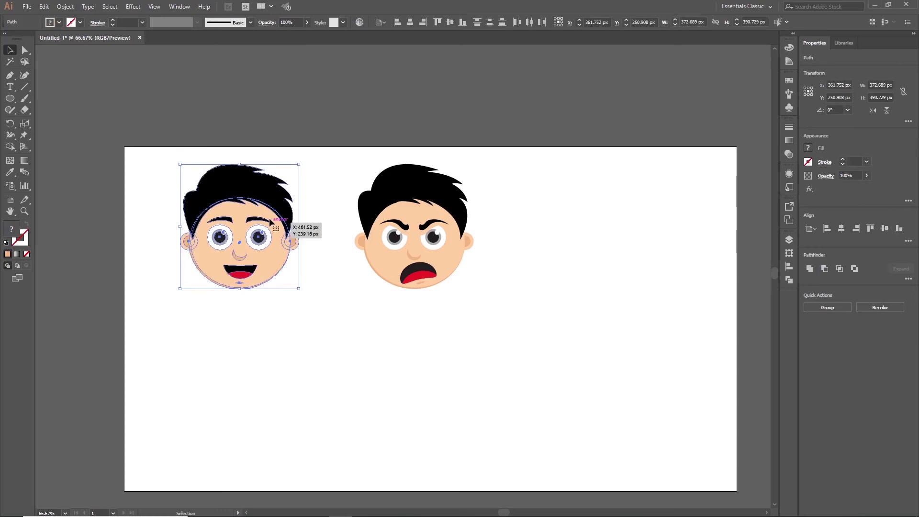
drag(254, 216, 215, 366)
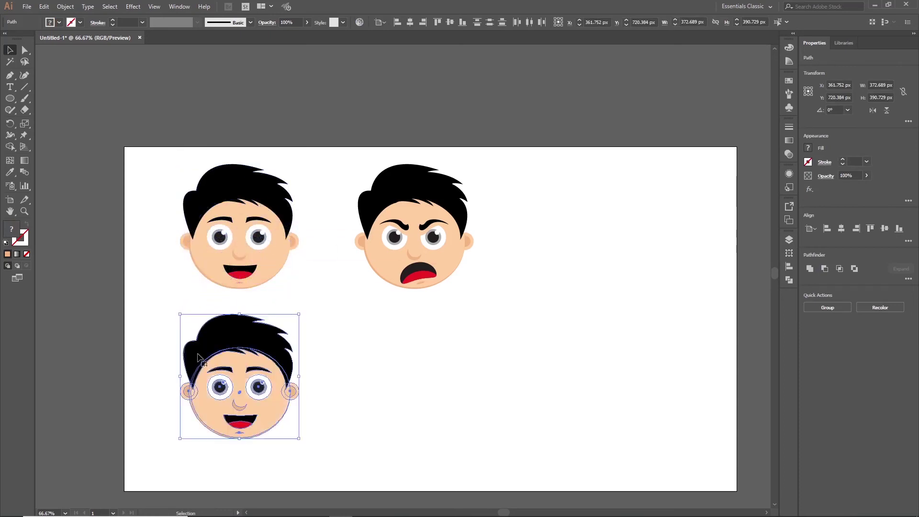
scroll(198, 354, up, 2)
scroll(205, 340, down, 15)
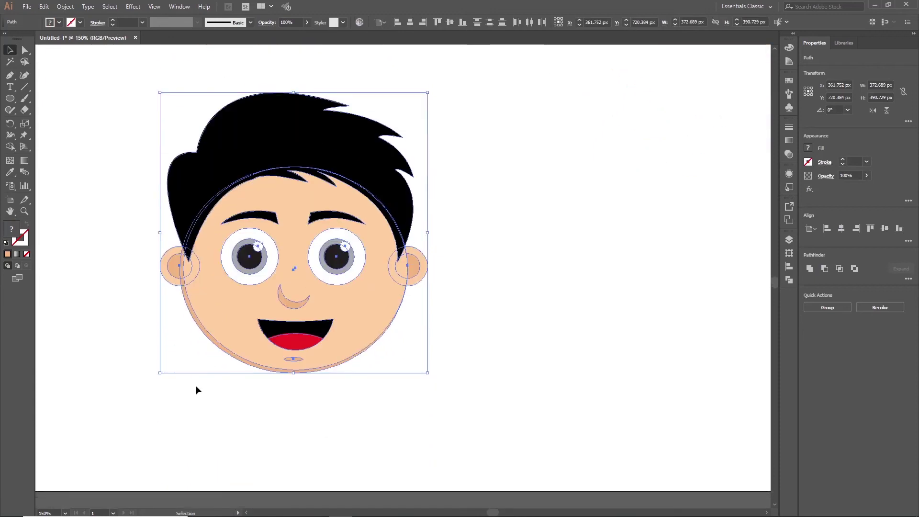
click(196, 387)
- Reflect both eyebrows of the new head across the horizontal axis so that they curve downward
click(272, 213)
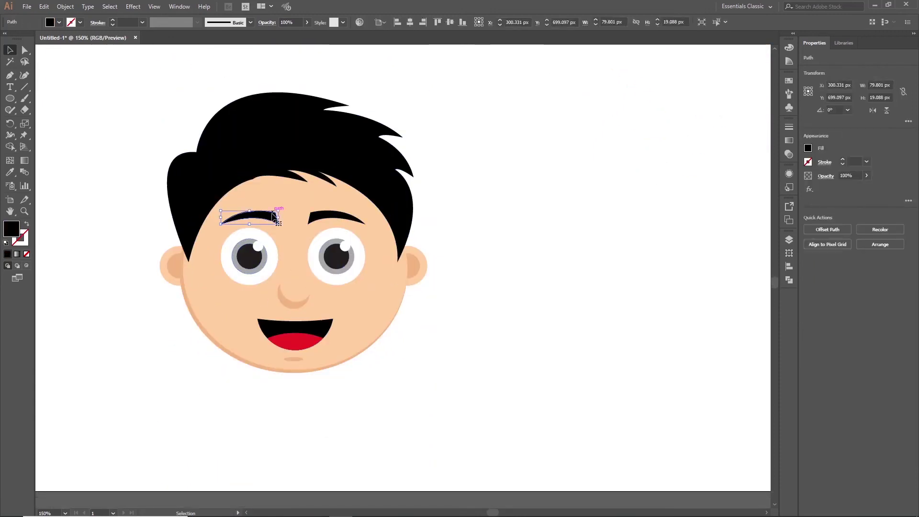
shift+click(318, 220)
right_click(319, 221)
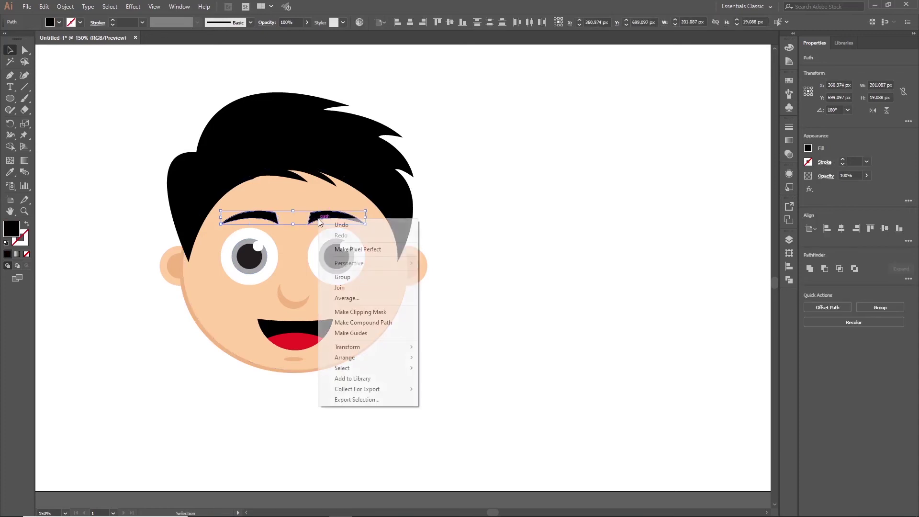
mouse_move(354, 347)
click(459, 384)
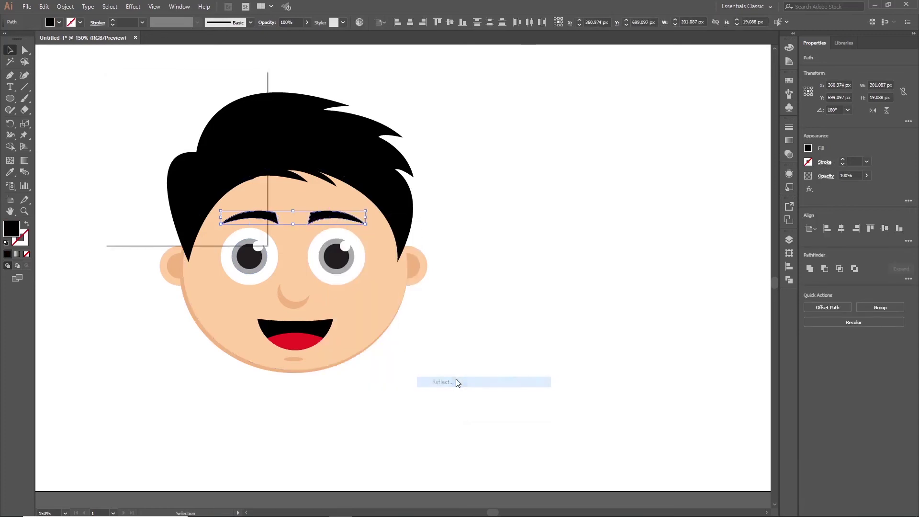
click(123, 110)
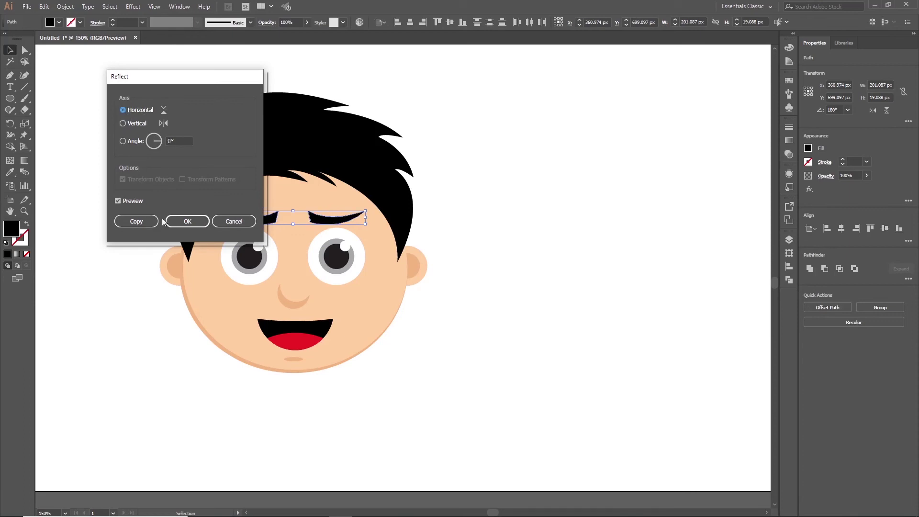
click(177, 221)
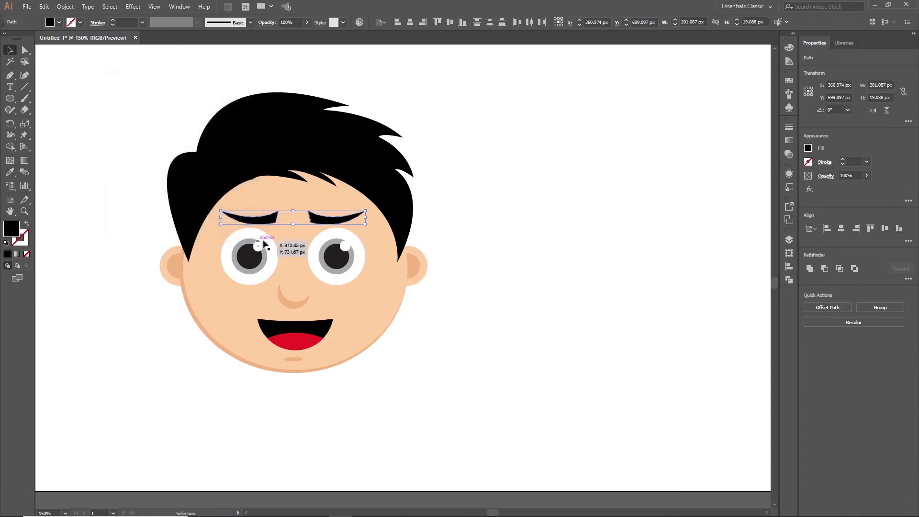
- Lower the two flipped eyebrows together to Y 703.641 px, just above the eyes
drag(329, 223, 330, 226)
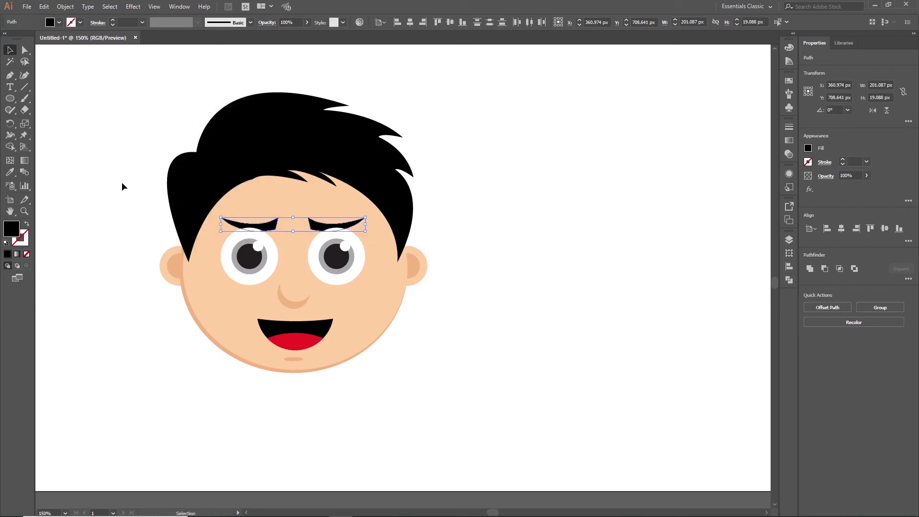
key(Up)
key(Up)
key(Up)
key(Up)
key(Up)
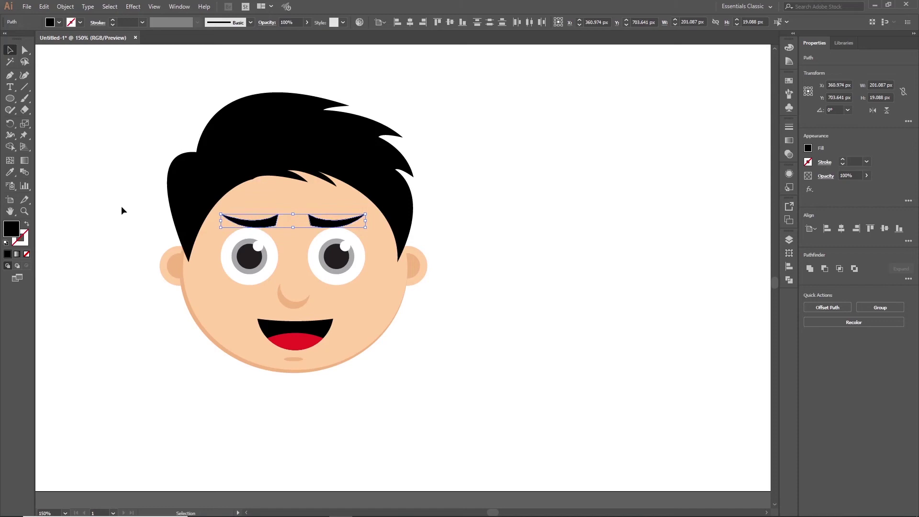
- Draw a closed eyelid shape of about 92 by 27.6 px with the Pen tool over the top of the left eye
click(10, 76)
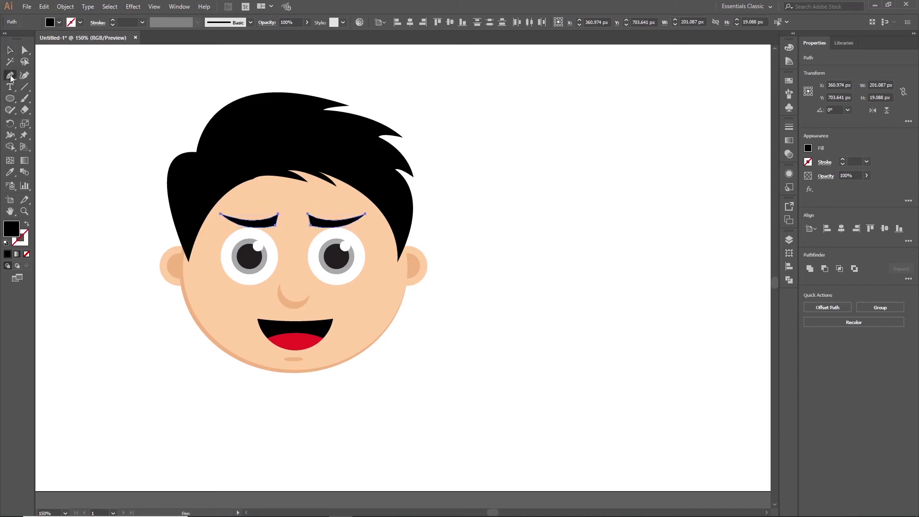
click(218, 227)
drag(279, 231, 310, 217)
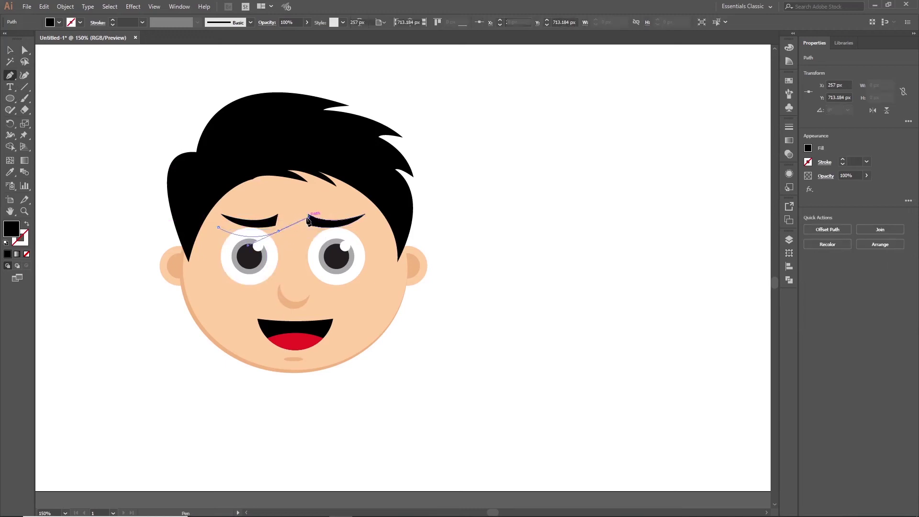
drag(219, 228, 219, 245)
key(v)
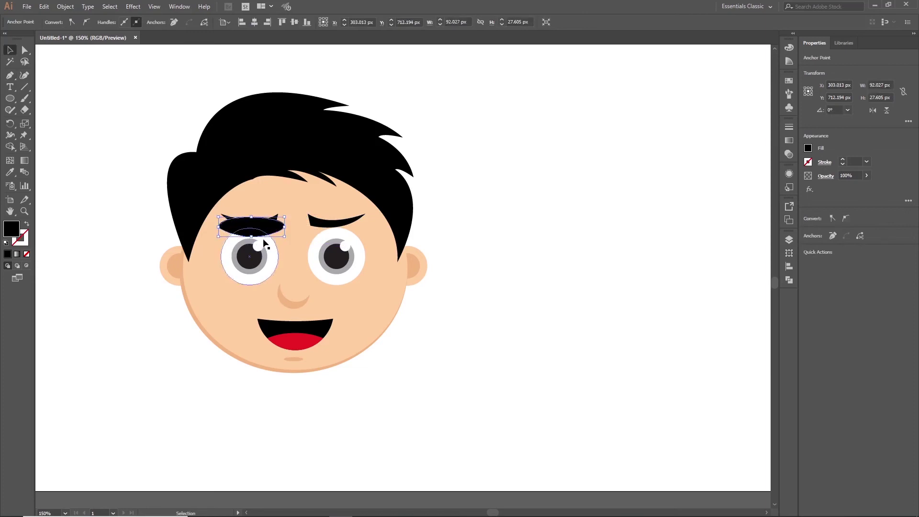
- Fill the eyelid shape with the face's skin colour and send it behind the left eyebrow
key(i)
click(288, 209)
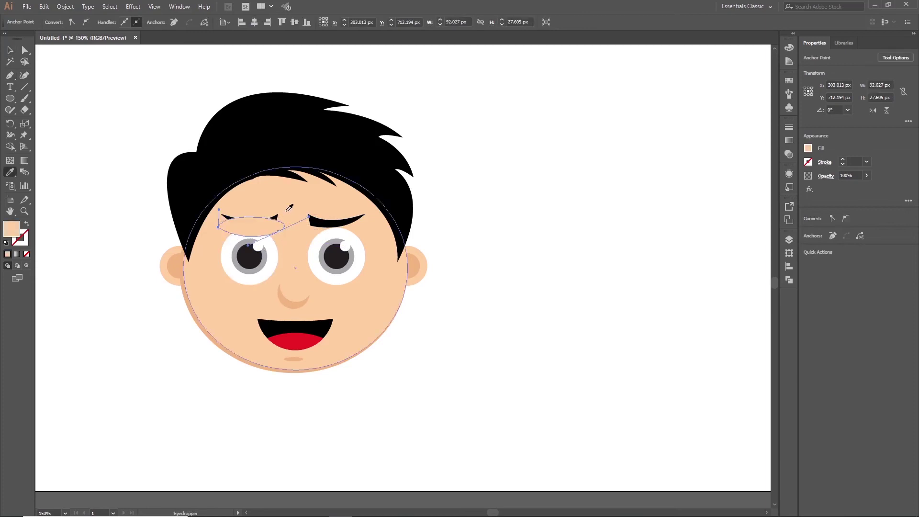
key(v)
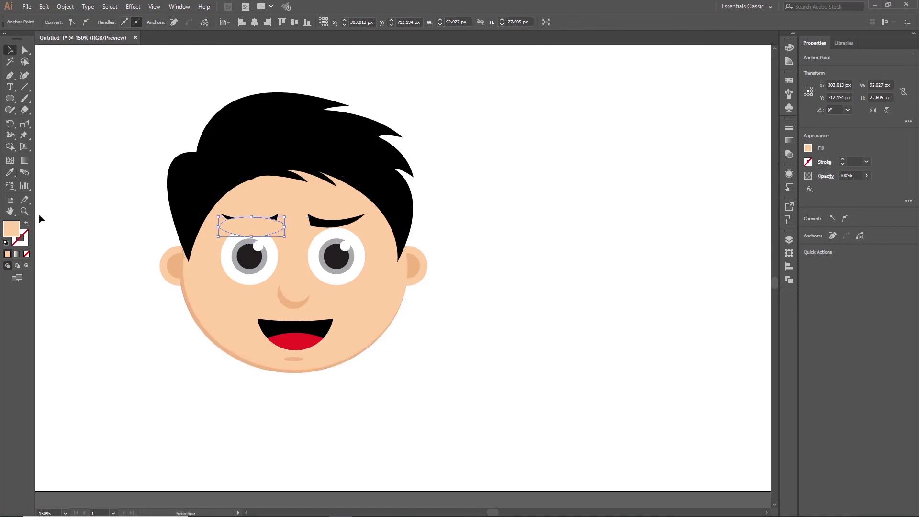
click(93, 168)
click(258, 222)
key(ctrl+[)
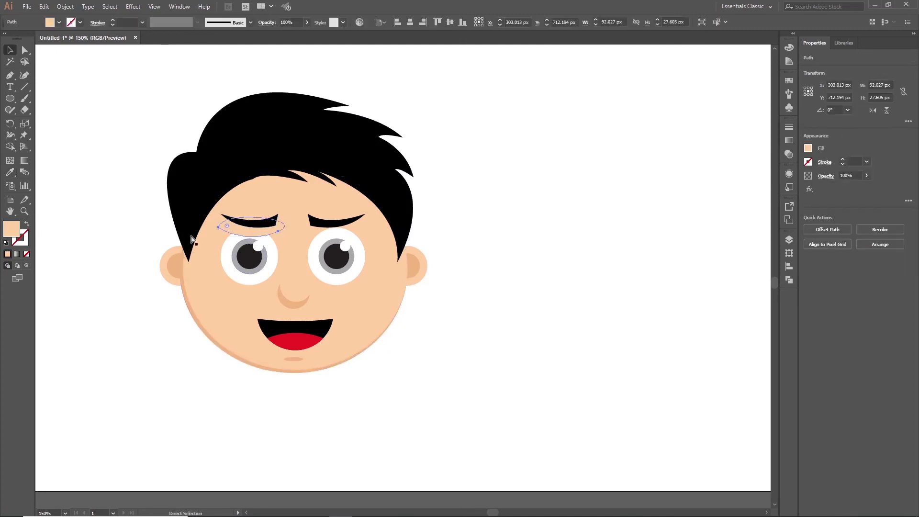
click(132, 239)
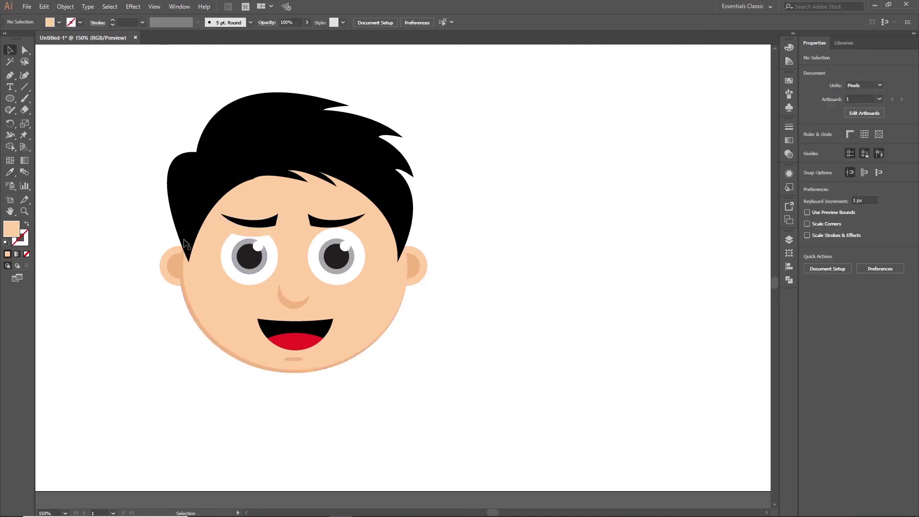
double_click(261, 229)
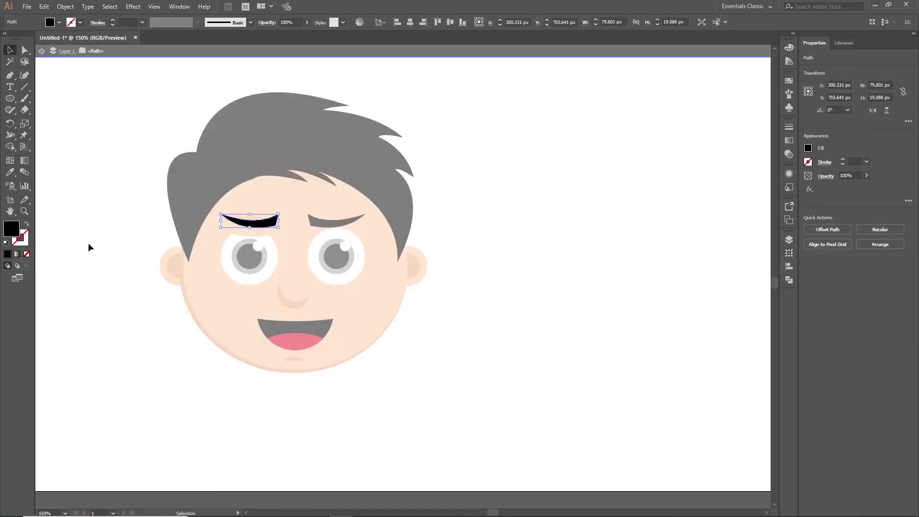
click(88, 244)
double_click(142, 225)
- Move the left eyebrow and its eyelid down together so that the eyelid covers the top of the white of the eye
click(260, 226)
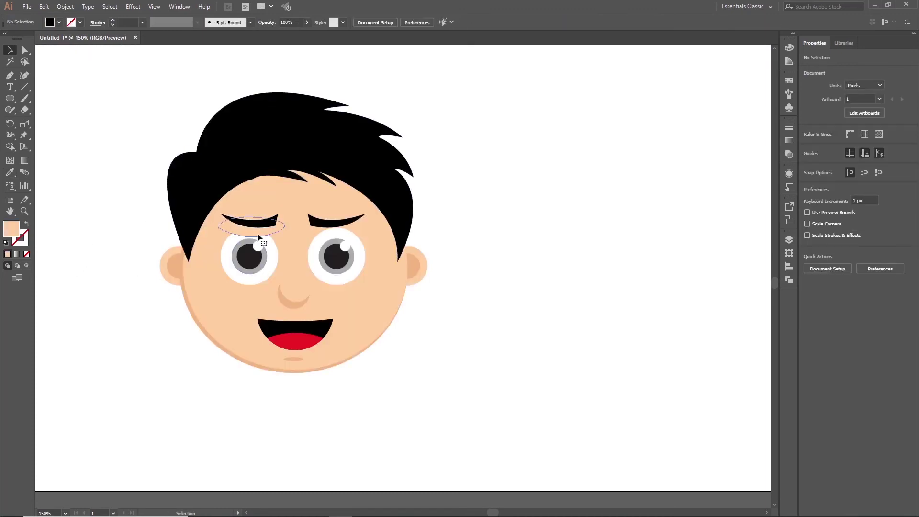
drag(263, 223, 263, 229)
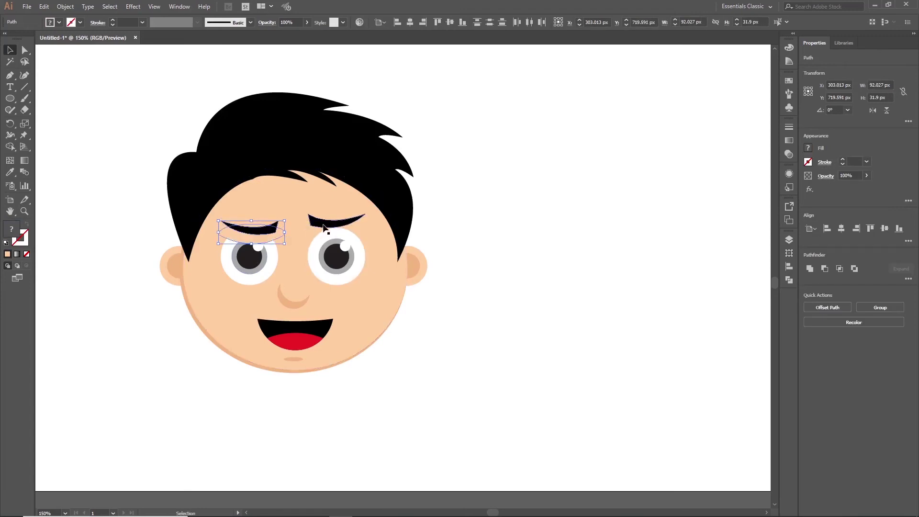
click(324, 224)
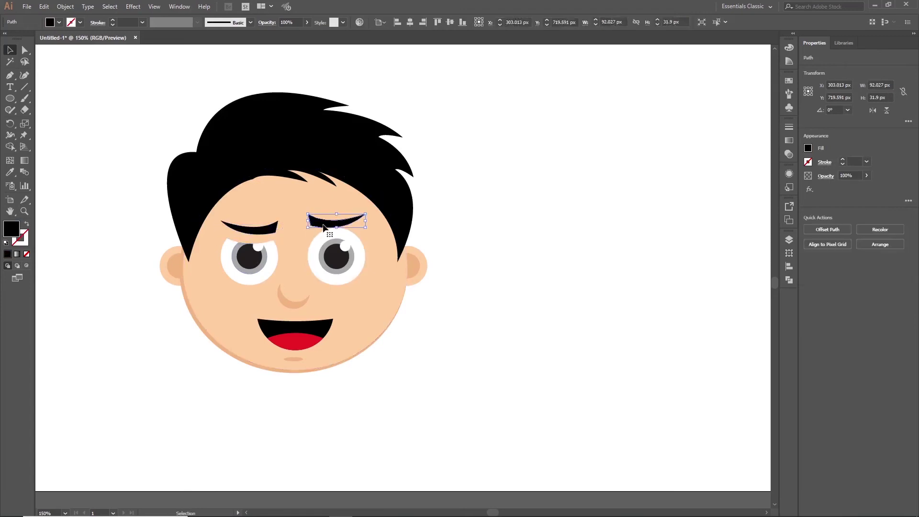
- Create a copy of the eyelid reflected across the vertical axis and place it over the right eye at the same height
click(263, 237)
right_click(263, 238)
mouse_move(297, 377)
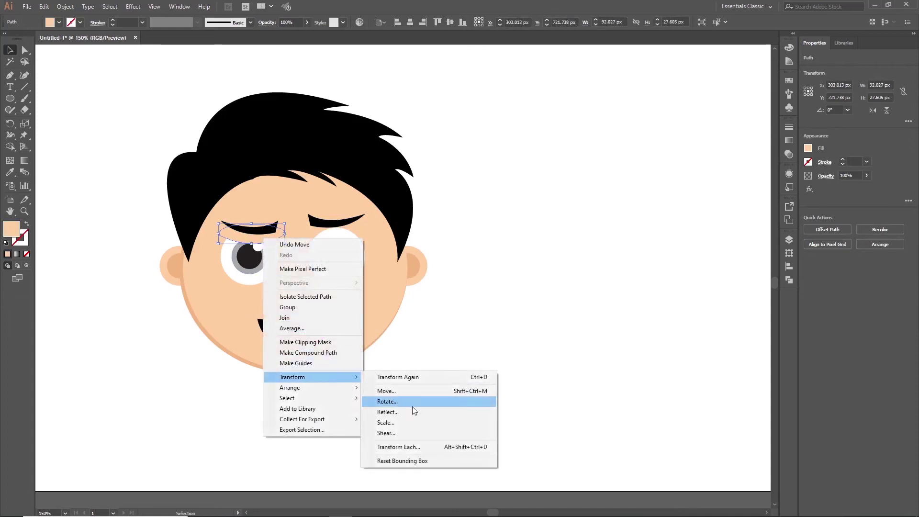
click(385, 411)
click(138, 220)
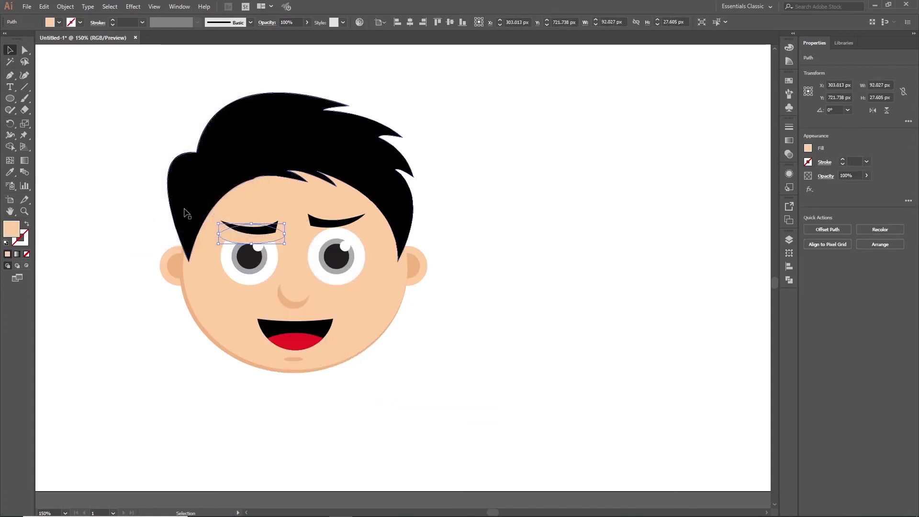
right_click(246, 240)
mouse_move(306, 376)
click(383, 414)
click(130, 124)
click(137, 220)
drag(251, 241, 331, 243)
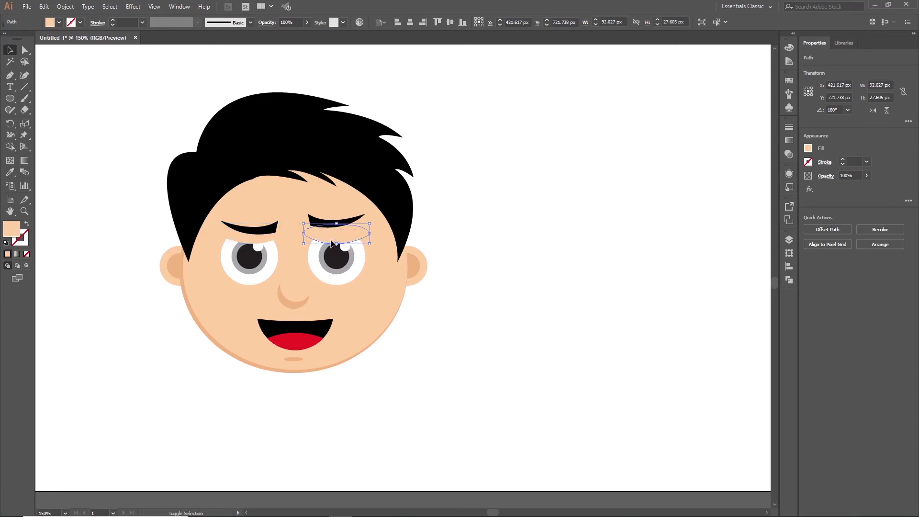
click(541, 221)
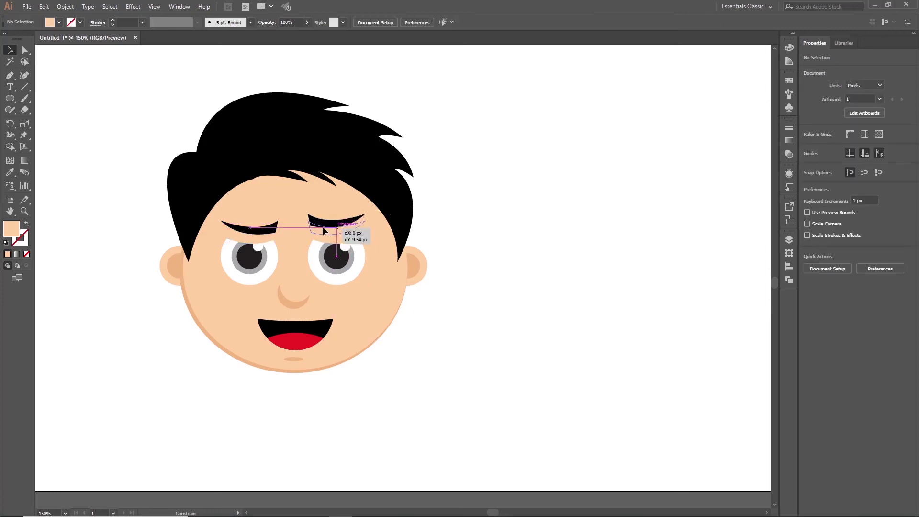
- Move the right eyebrow straight down about 9.5 px, level with the left eyebrow
click(323, 228)
drag(328, 224, 328, 230)
click(501, 289)
- Delete the black open mouth and the red tongue from the new head
scroll(364, 282, down, 2)
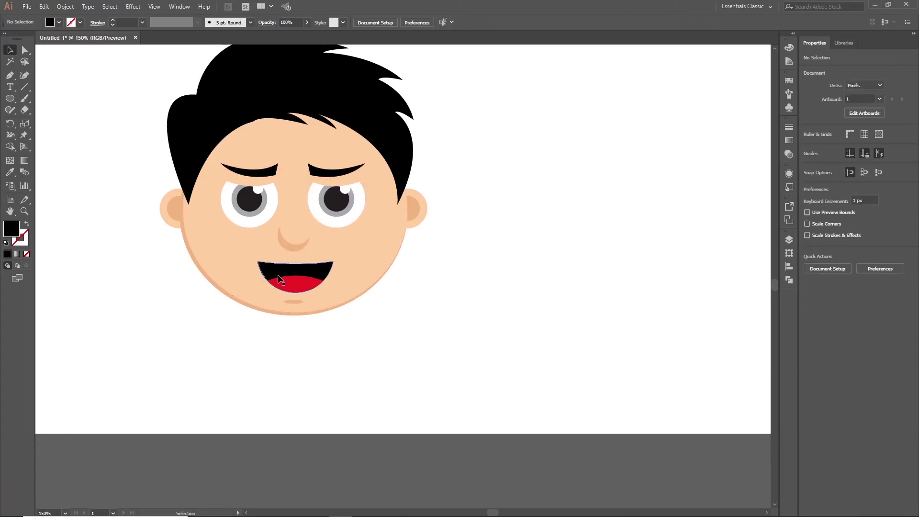
click(313, 272)
key(Delete)
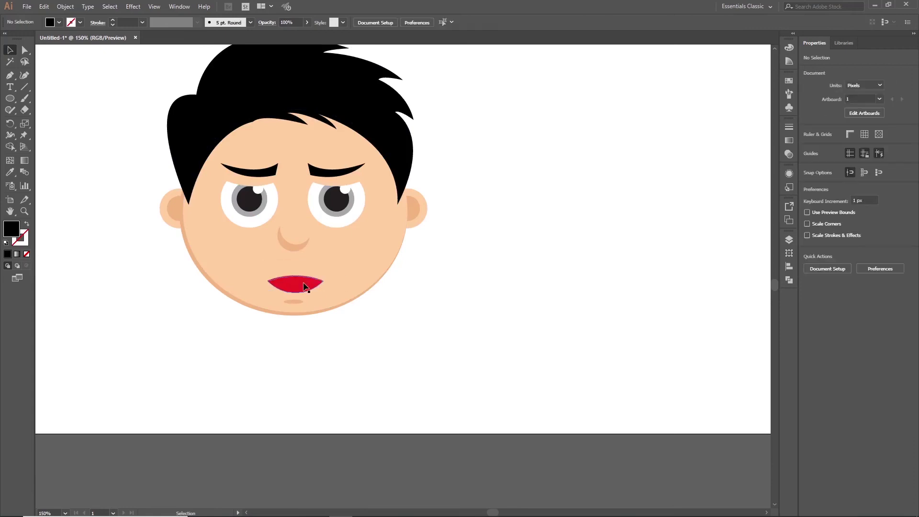
click(304, 283)
key(Delete)
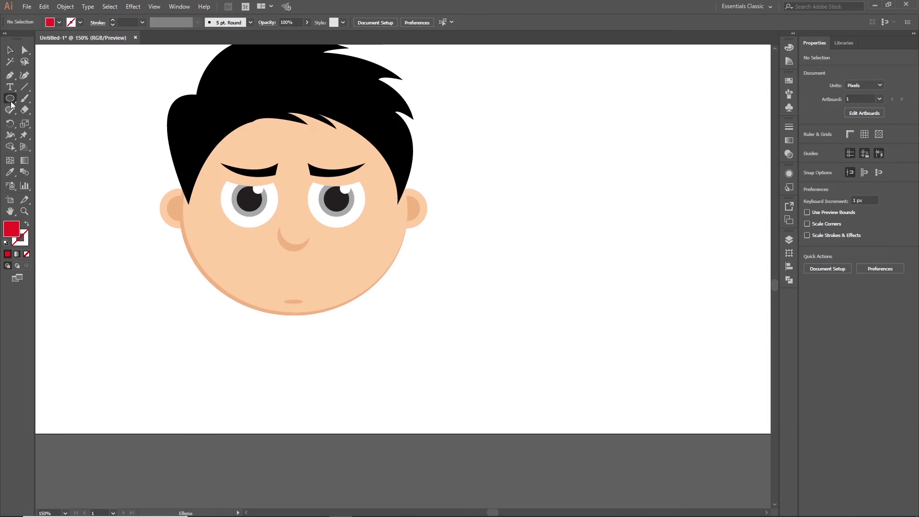
- Draw a small flat ellipse beside the face and pull its lower anchor point upward to form an arched frown
click(9, 99)
drag(104, 301, 128, 308)
key(a)
click(127, 316)
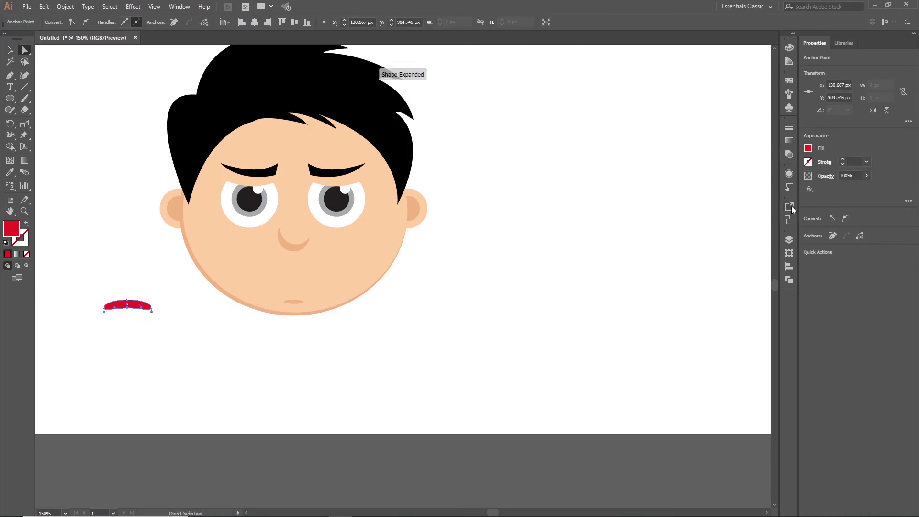
- Fill the frown shape with the black swatch and place it on the face between the nose and the chin mark
click(809, 149)
click(724, 183)
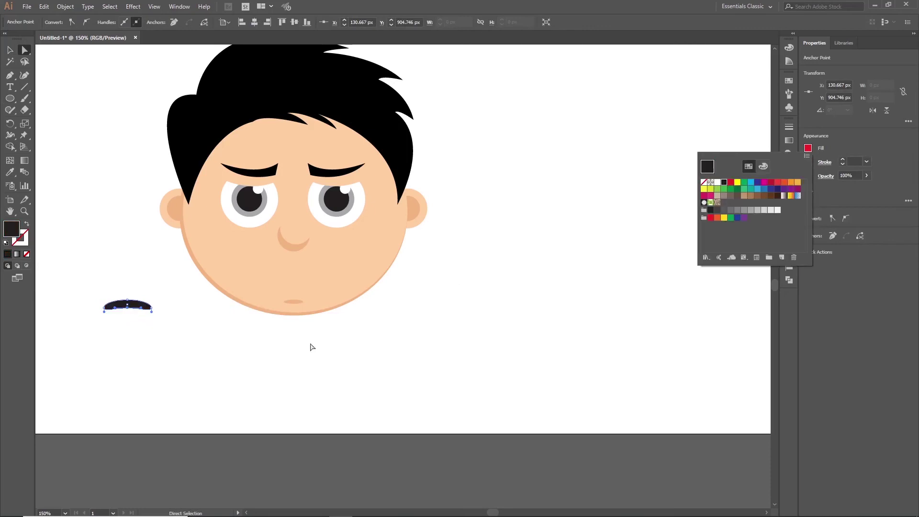
click(11, 54)
click(66, 237)
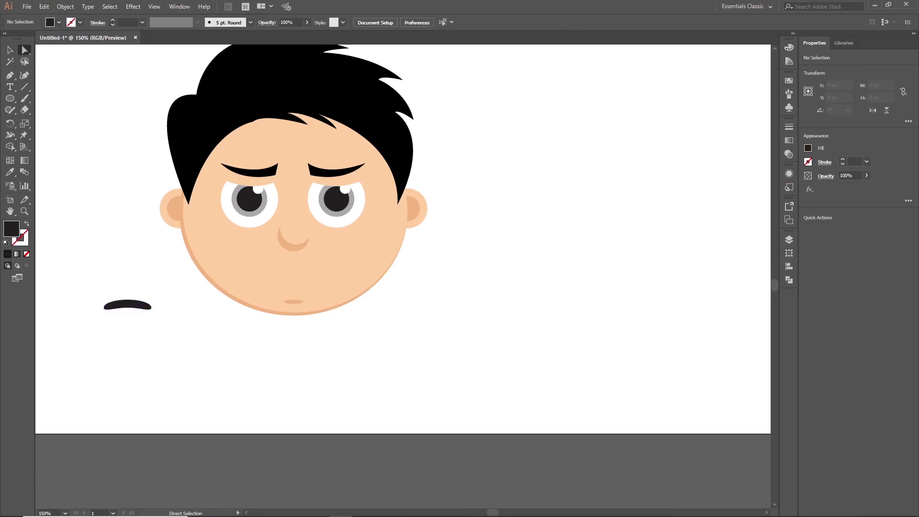
click(11, 50)
drag(134, 308, 299, 281)
click(171, 286)
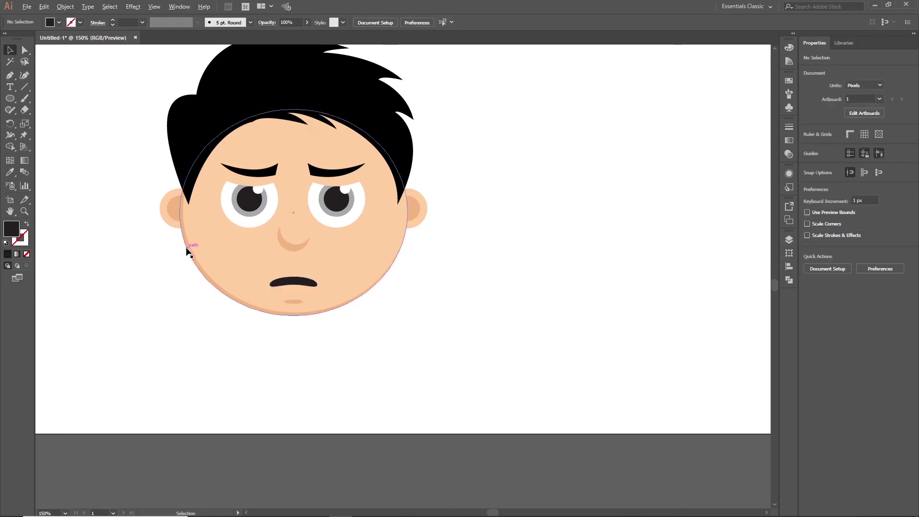
- Resize the black frown to about 39 px wide and 17 px high, centered between the nose and the chin mark
scroll(185, 250, up, 1)
click(302, 293)
drag(300, 294, 330, 303)
scroll(231, 300, up, 3)
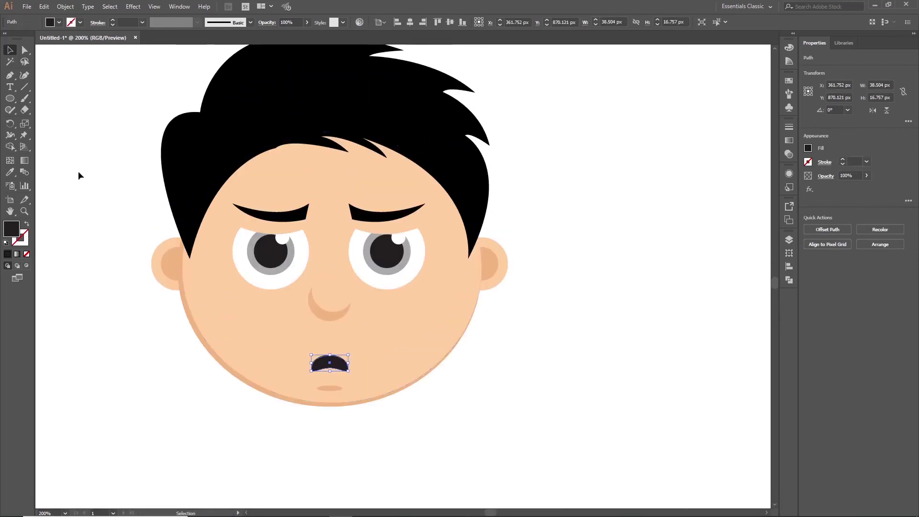
- Draw a wavy pool of tears about 44 px wide along the left eye's lower edge with the Pen tool and fill it light blue
click(7, 78)
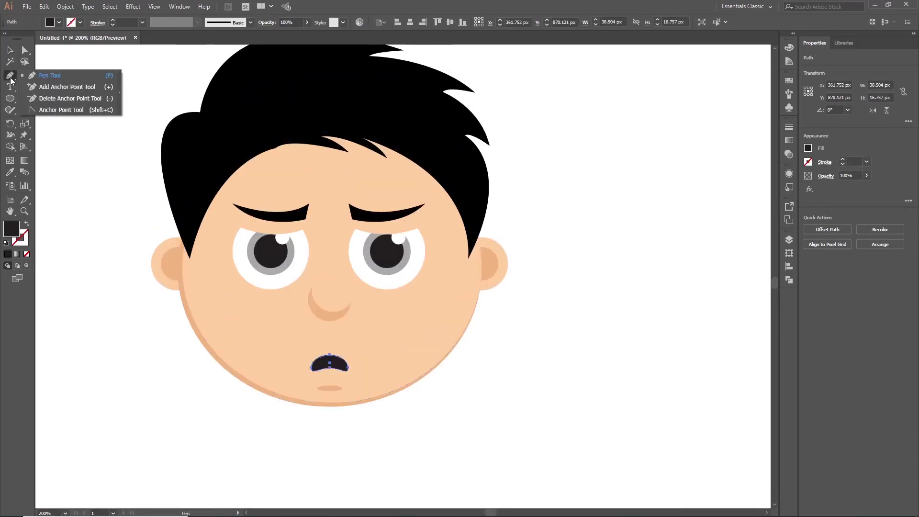
click(248, 281)
scroll(249, 283, up, 1)
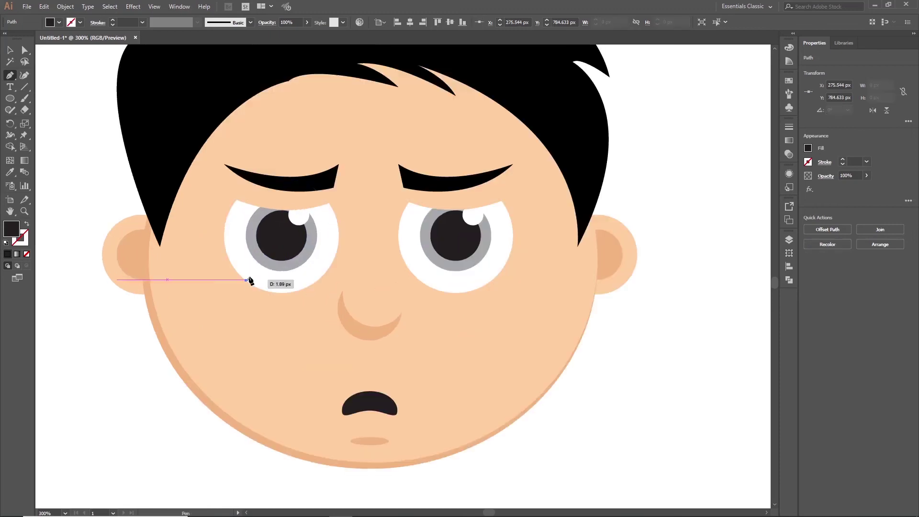
drag(263, 271, 306, 292)
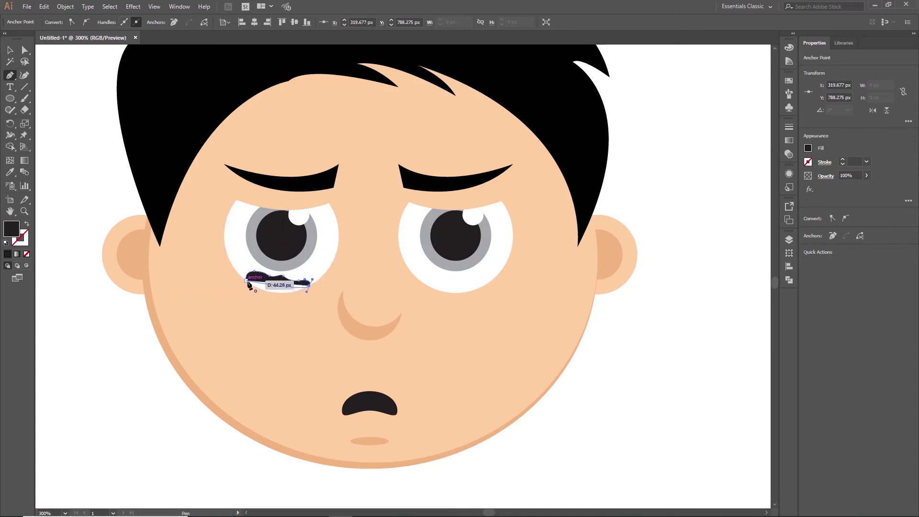
drag(246, 280, 225, 259)
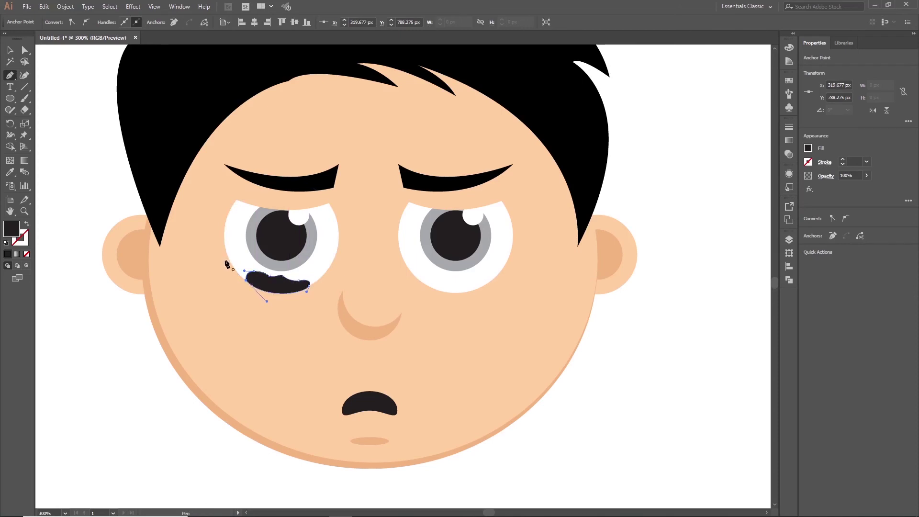
click(809, 148)
click(757, 190)
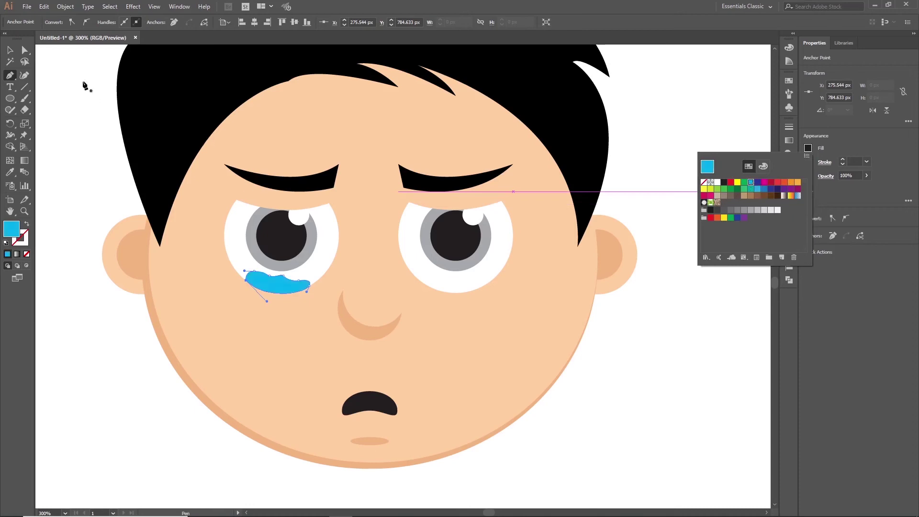
- Draw a light blue teardrop about 7 by 12 px with the Pen tool and place it just below the tear pool's inner end
click(10, 75)
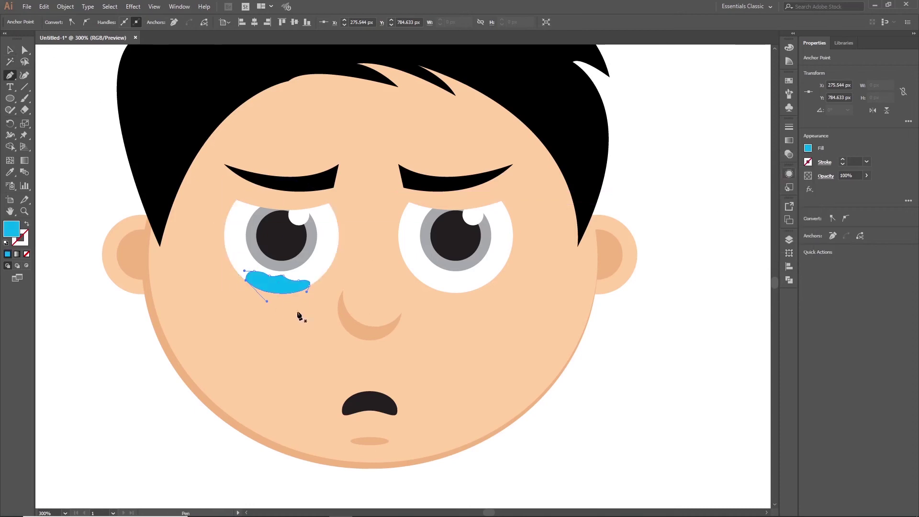
scroll(307, 315, up, 1)
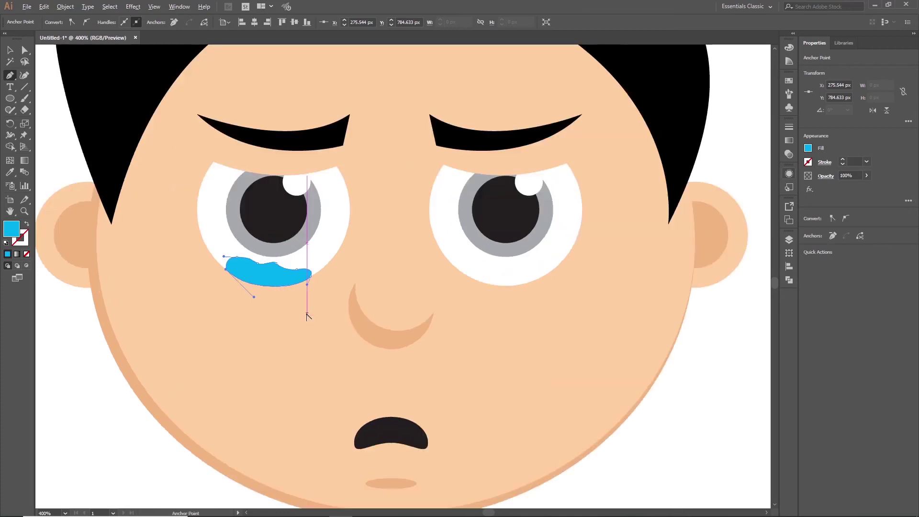
click(304, 309)
click(306, 314)
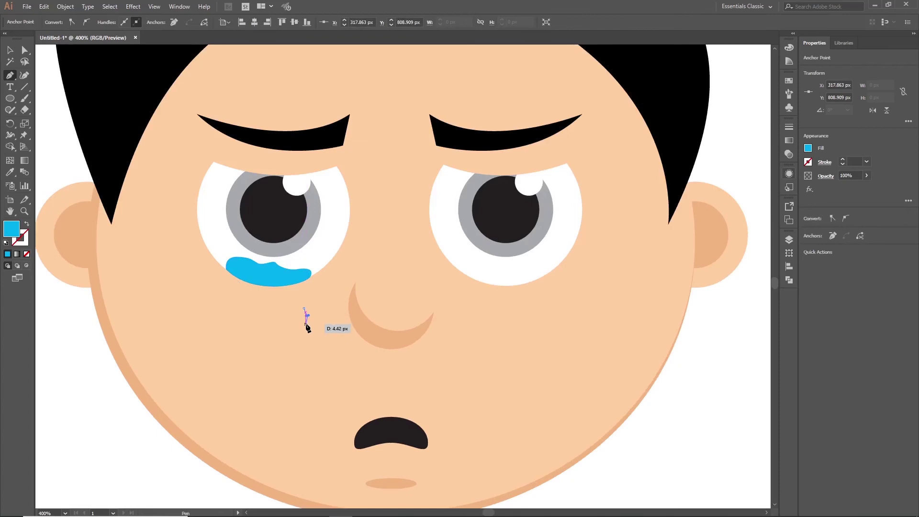
drag(305, 324, 301, 324)
drag(300, 316, 304, 303)
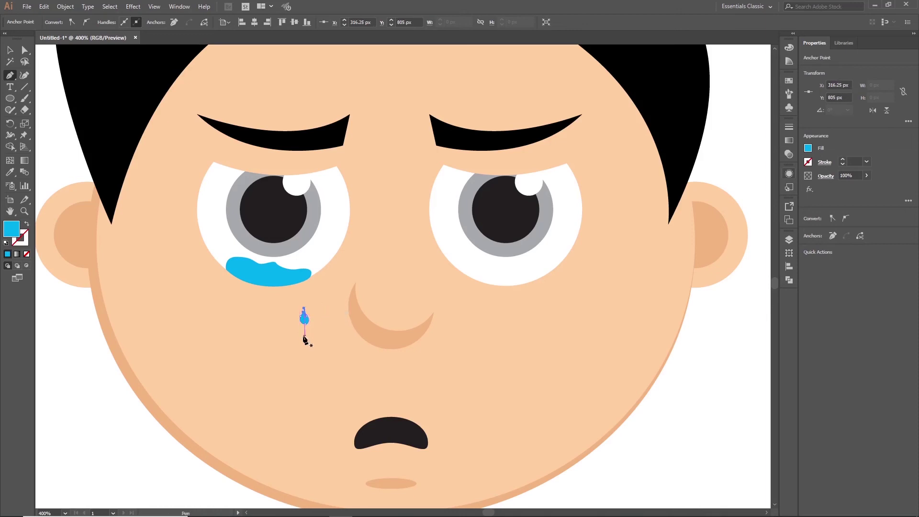
key(v)
drag(304, 326, 312, 316)
scroll(197, 356, down, 4)
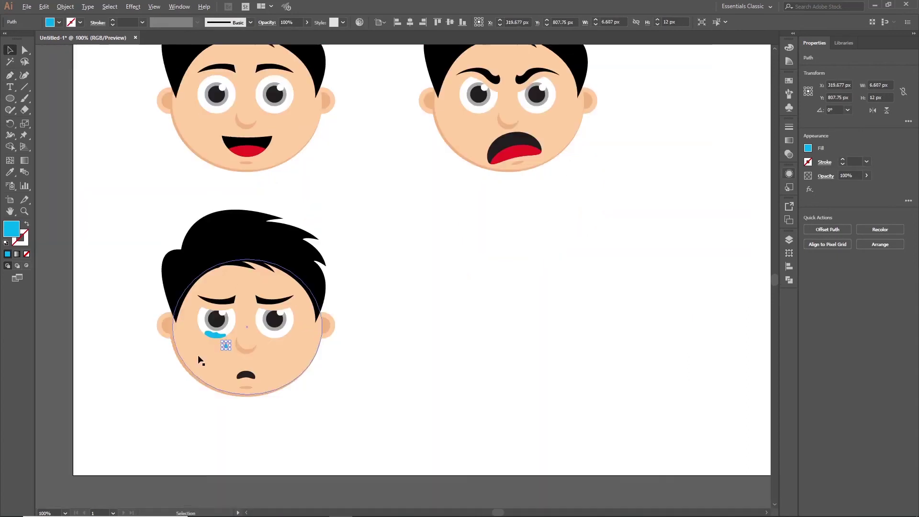
click(184, 382)
scroll(185, 380, down, 2)
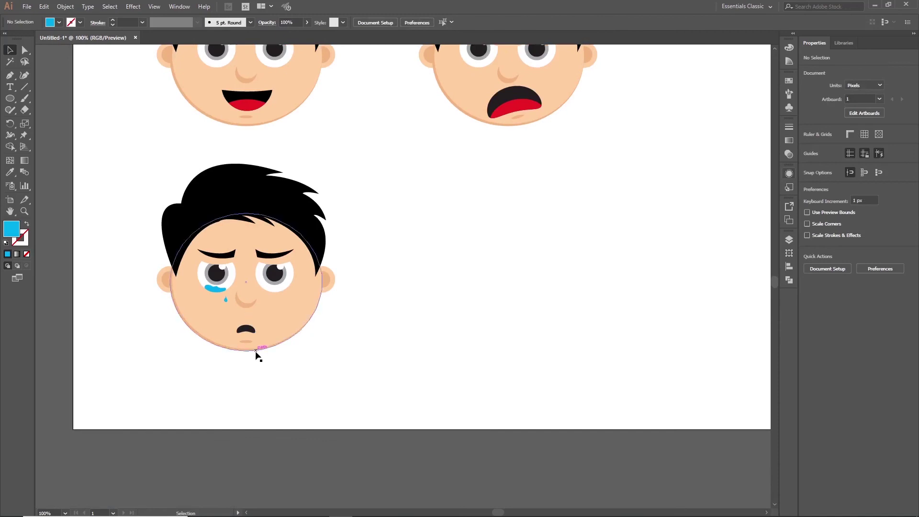
- Delete the right eyebrow and the skin-coloured eyelid over the sad head's right eye
scroll(256, 353, down, 1)
scroll(223, 365, up, 1)
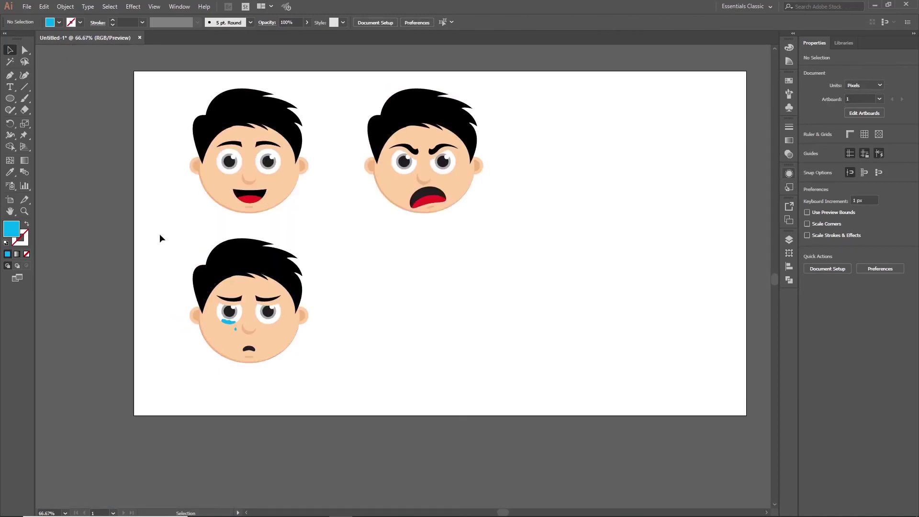
scroll(211, 312, up, 4)
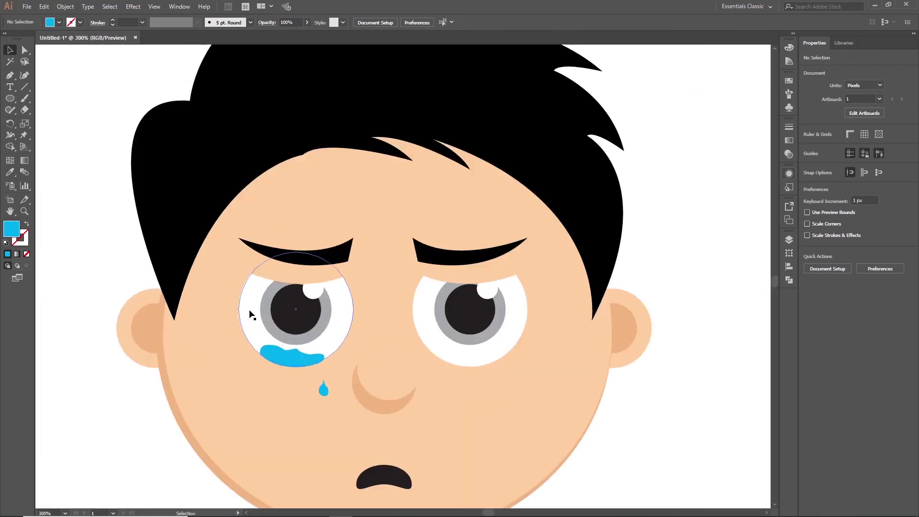
drag(252, 310, 219, 309)
click(241, 269)
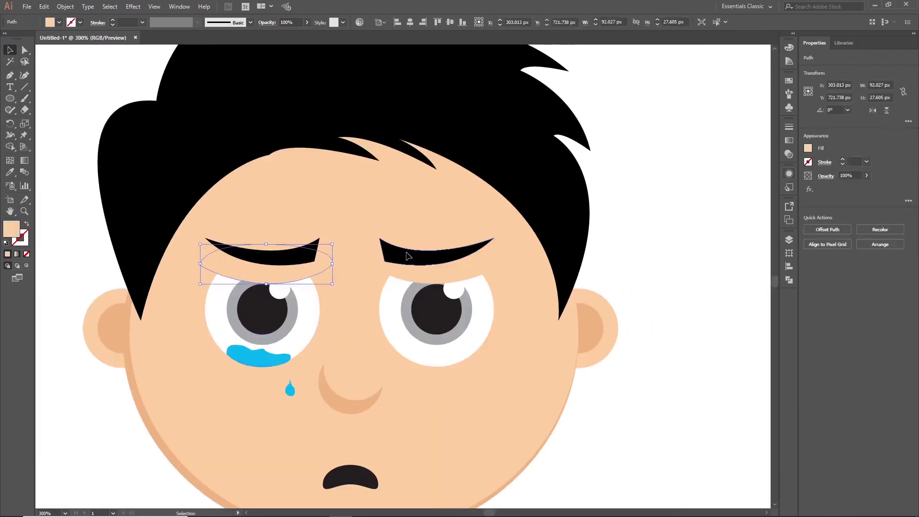
click(410, 258)
key(Delete)
click(429, 269)
key(Delete)
- Rotate the left eyebrow together with its eyelid to about 24°, raising the inner end, and fit them over the left eye
click(304, 259)
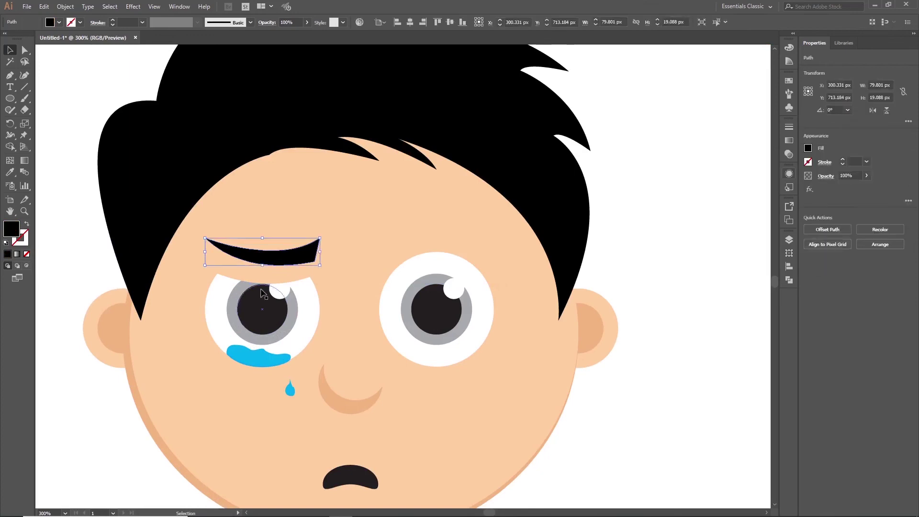
shift+click(270, 272)
drag(335, 236, 328, 223)
drag(297, 257, 271, 273)
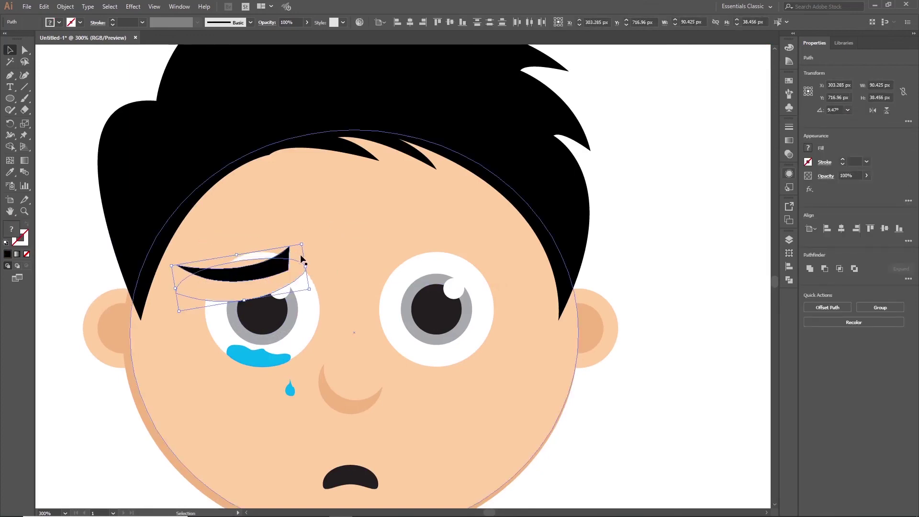
drag(309, 244, 298, 212)
drag(266, 278, 268, 267)
key(Up)
- Reflect a copy of the tilted eyebrow and eyelid across the vertical axis and place it over the right eye
right_click(267, 263)
mouse_move(350, 393)
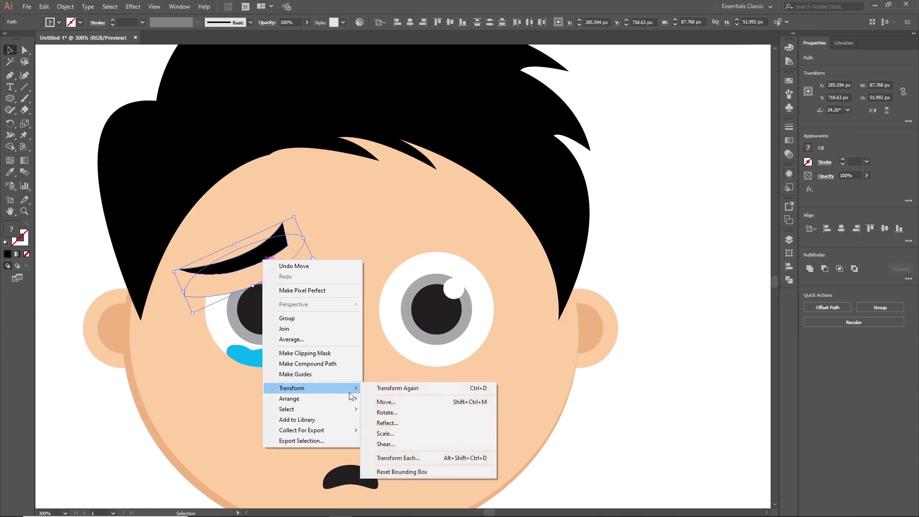
click(383, 423)
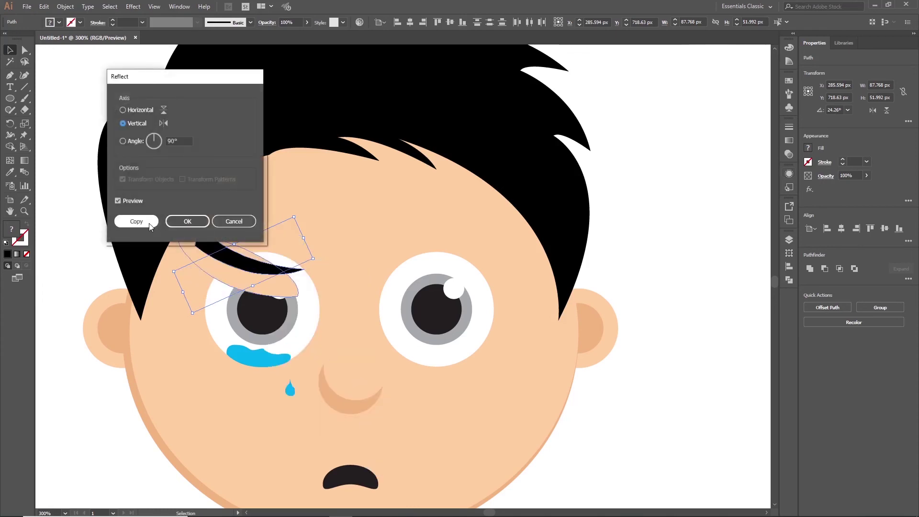
click(137, 221)
drag(238, 248, 453, 248)
scroll(453, 248, down, 4)
click(544, 309)
drag(544, 309, 320, 322)
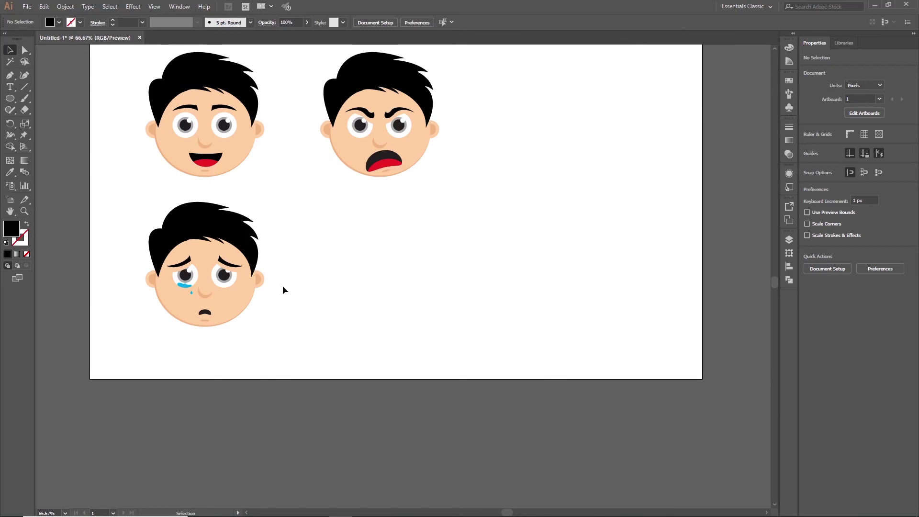
- Duplicate the angry head straight down, into the space beside the sad head
drag(319, 55, 478, 196)
drag(404, 75, 406, 218)
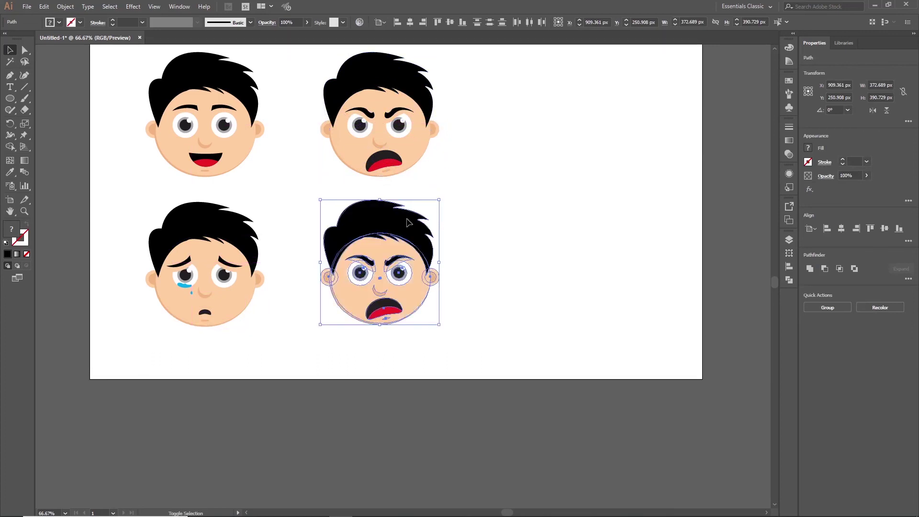
click(481, 245)
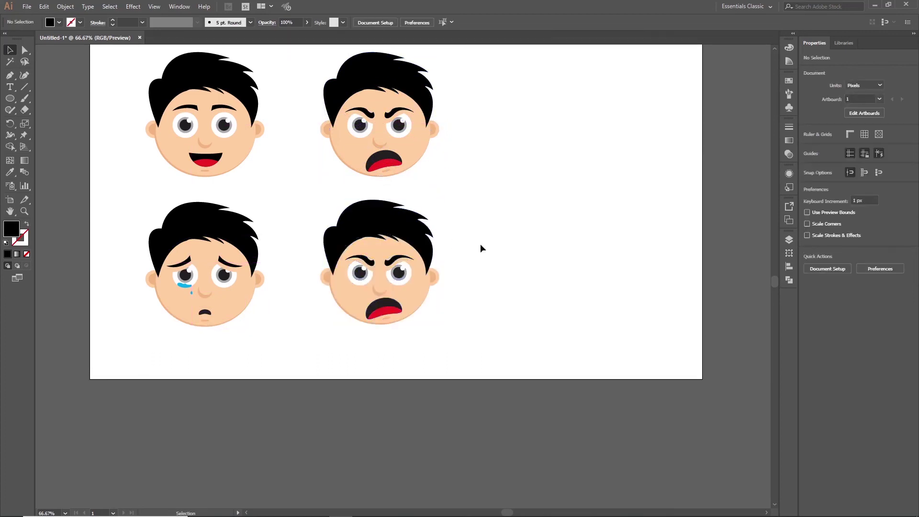
scroll(481, 248, up, 2)
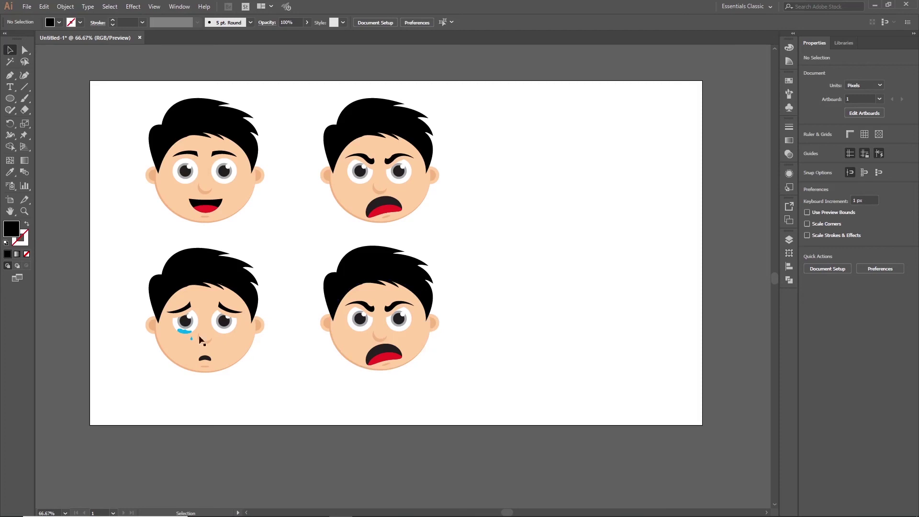
scroll(396, 322, up, 1)
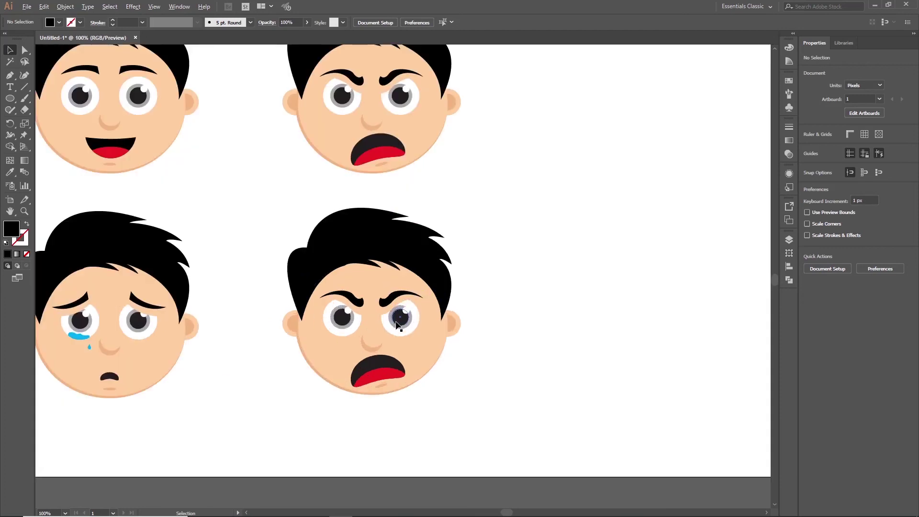
- Delete both eyebrows and both skin-coloured eyelids from the duplicated angry head
scroll(396, 324, up, 1)
click(382, 281)
key(Delete)
click(338, 283)
key(Delete)
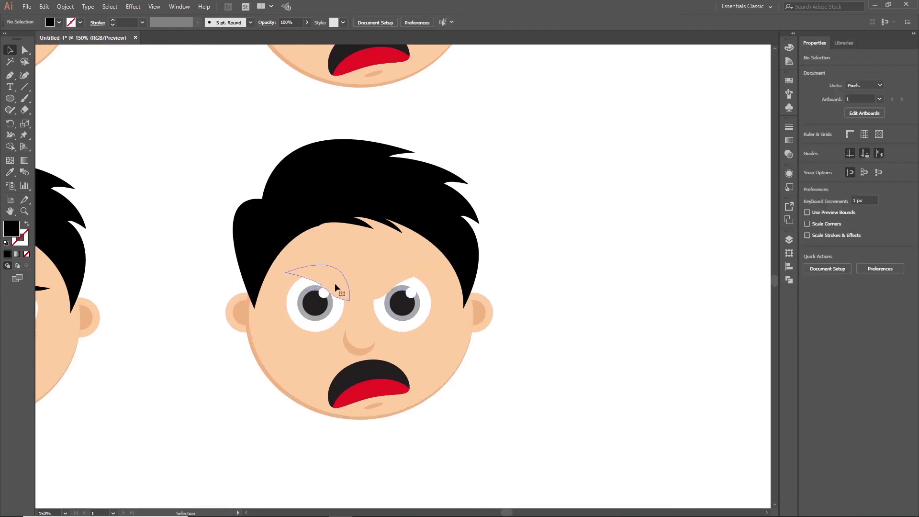
click(404, 274)
key(Delete)
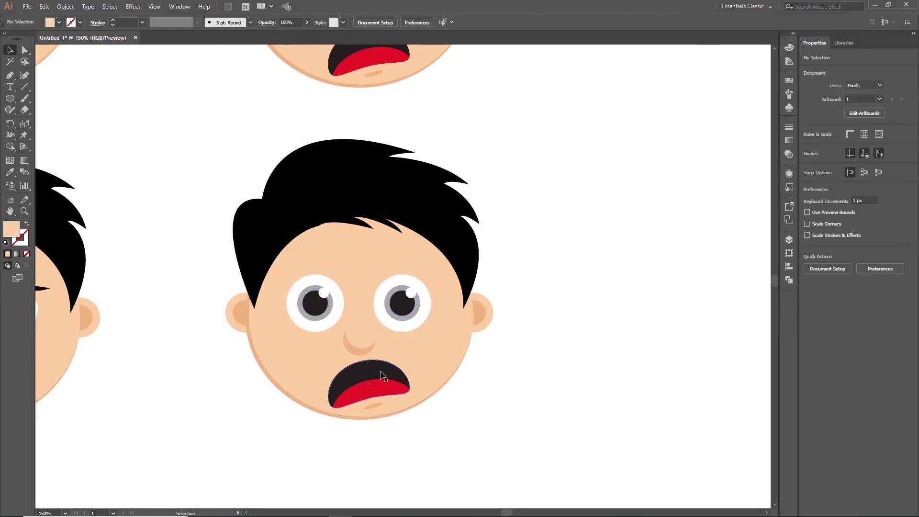
- Delete the entire duplicated angry head beside the sad head
click(378, 377)
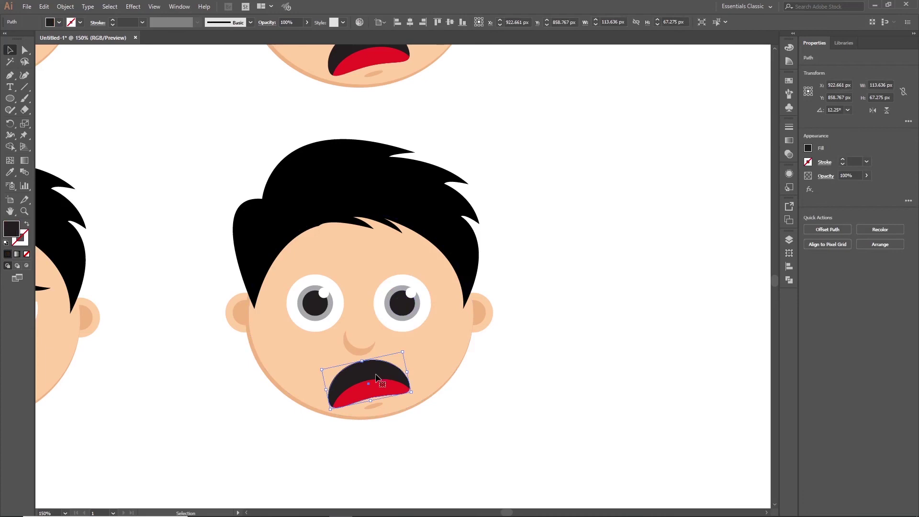
scroll(376, 379, down, 1)
drag(196, 114, 500, 419)
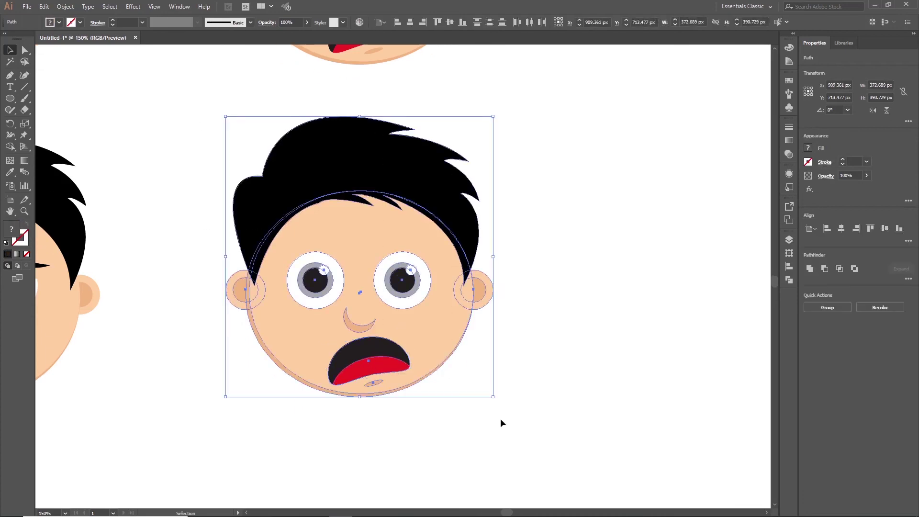
key(Delete)
- Duplicate the original smiling head and place the copy beneath the angry head, level with the sad head
scroll(414, 398, down, 4)
drag(297, 286, 402, 369)
scroll(418, 393, up, 1)
scroll(418, 396, up, 2)
scroll(419, 398, up, 1)
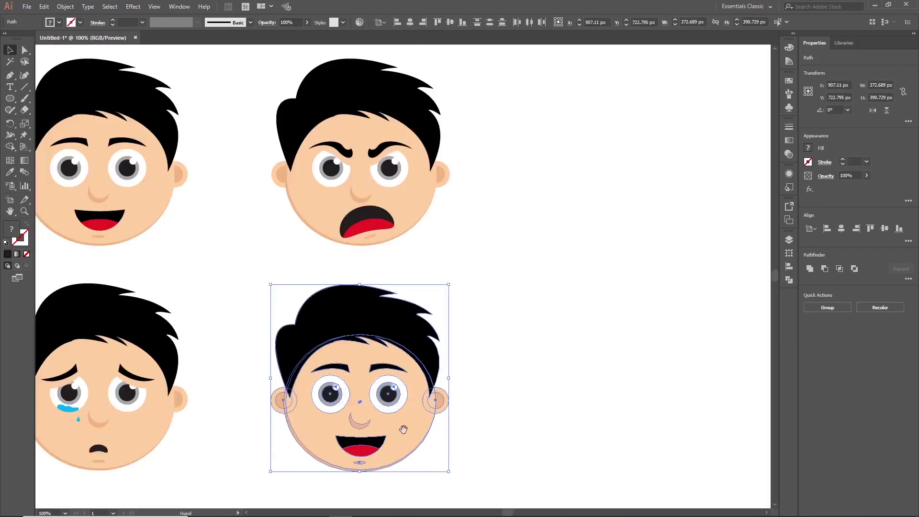
drag(404, 430, 410, 367)
click(447, 413)
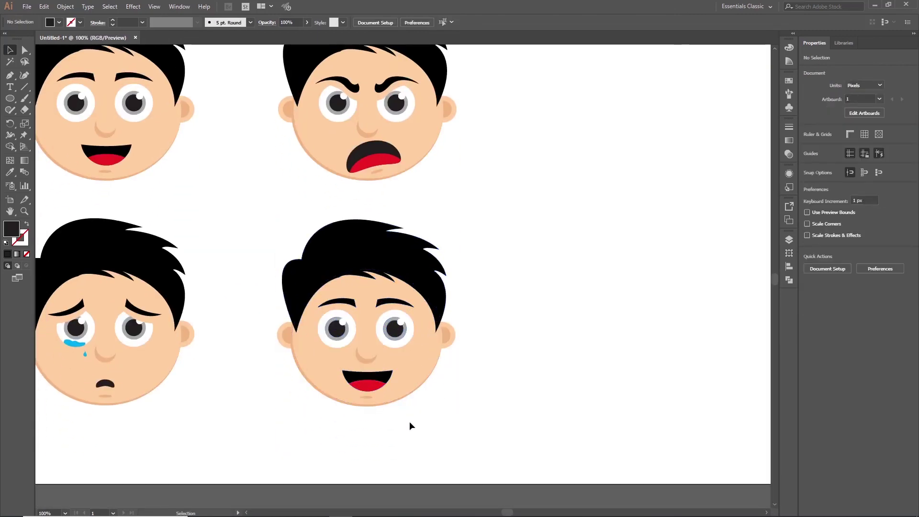
- Delete the whole right-hand eye, including its pupil and highlight, from the smiling head beside the sad head
drag(401, 317, 404, 324)
key(Delete)
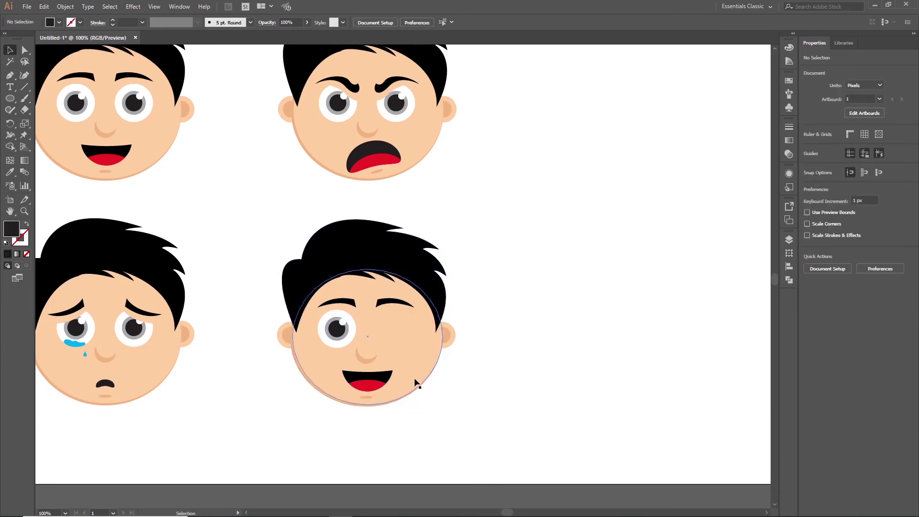
- Draw a closed, dark-filled winking eye with the Pen tool, about 56 px wide with two curved prongs opening outward, where the eye was deleted
scroll(420, 345, up, 2)
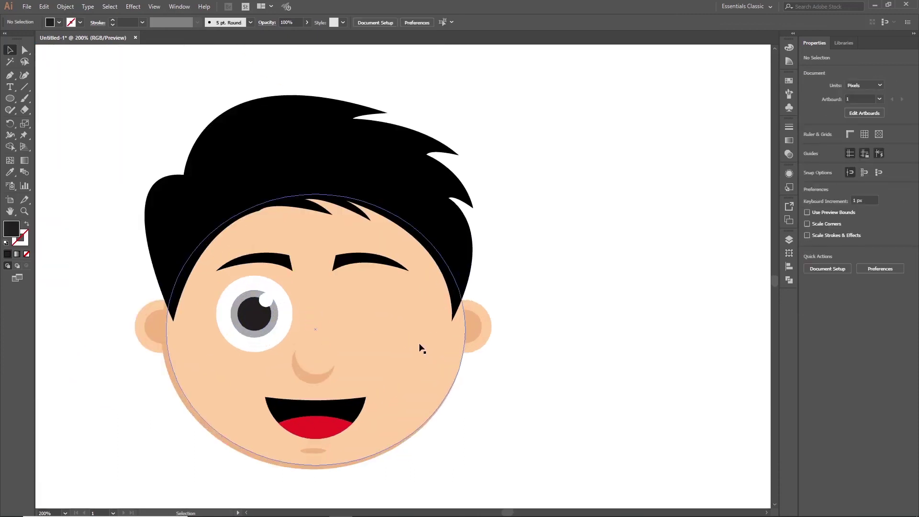
key(p)
click(396, 301)
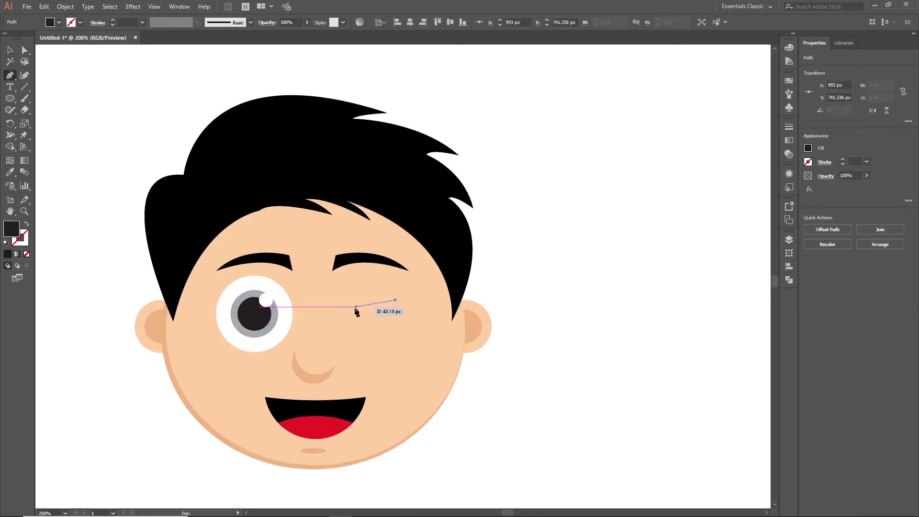
click(343, 310)
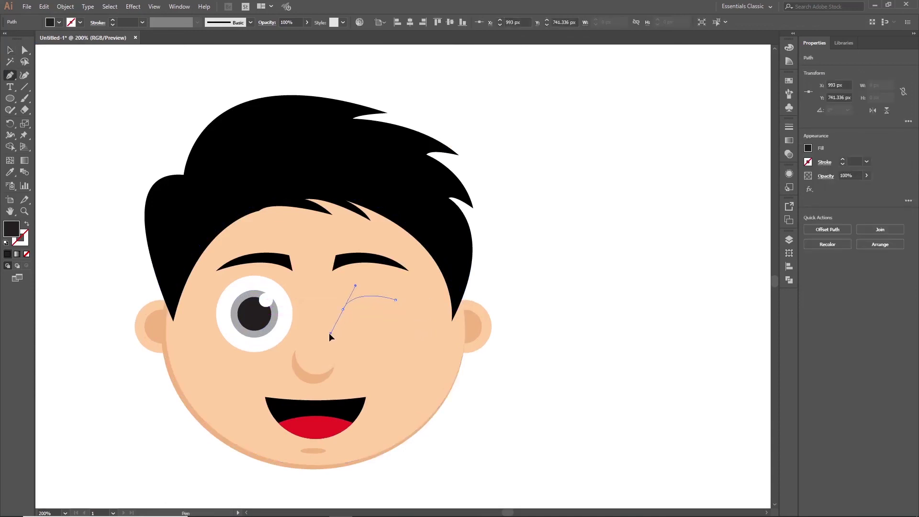
drag(330, 334, 328, 333)
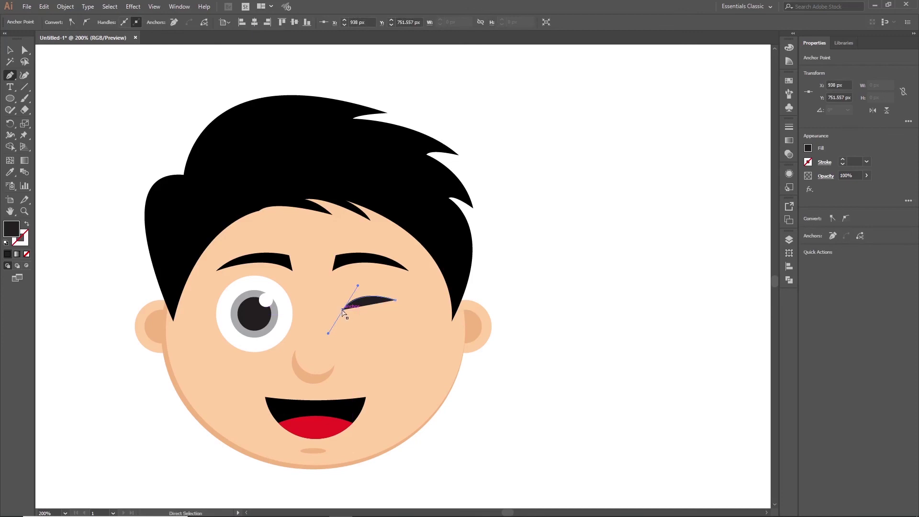
key(ctrl+z)
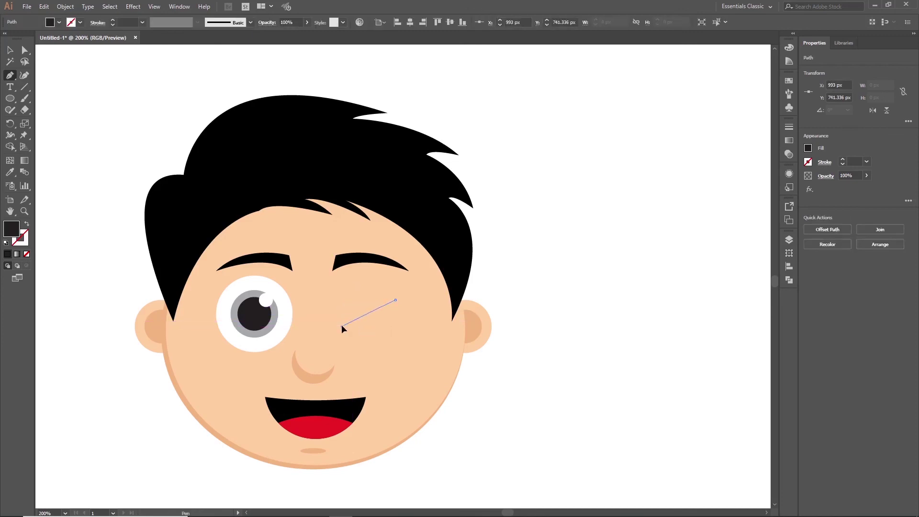
drag(339, 359, 334, 359)
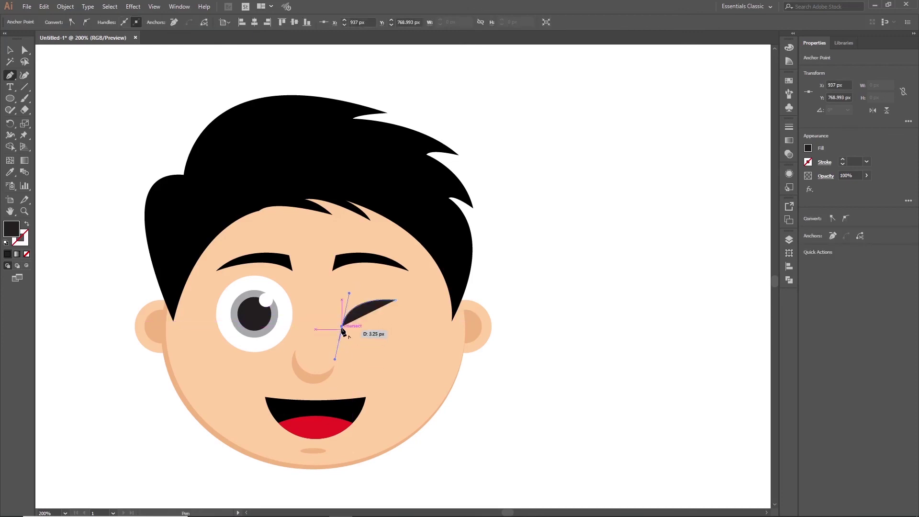
click(343, 327)
drag(404, 344, 404, 342)
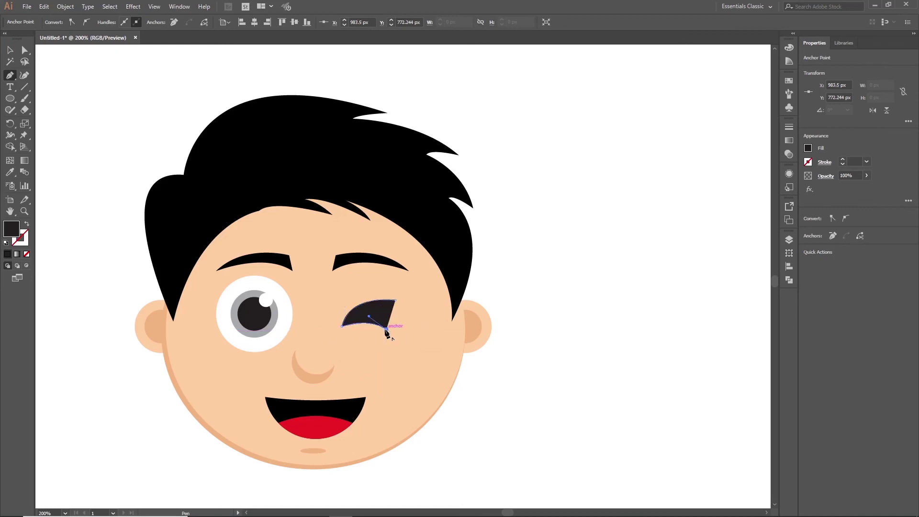
drag(359, 314, 356, 316)
drag(337, 317, 337, 317)
click(397, 301)
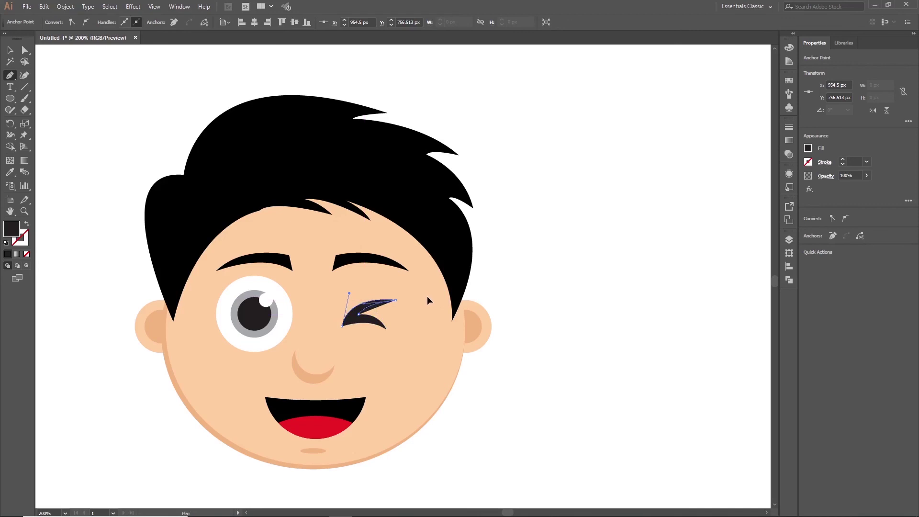
- Lower and tilt the eyebrow above the winking eye, and shift the open mouth toward the wink, tilting it upward on that side
click(10, 50)
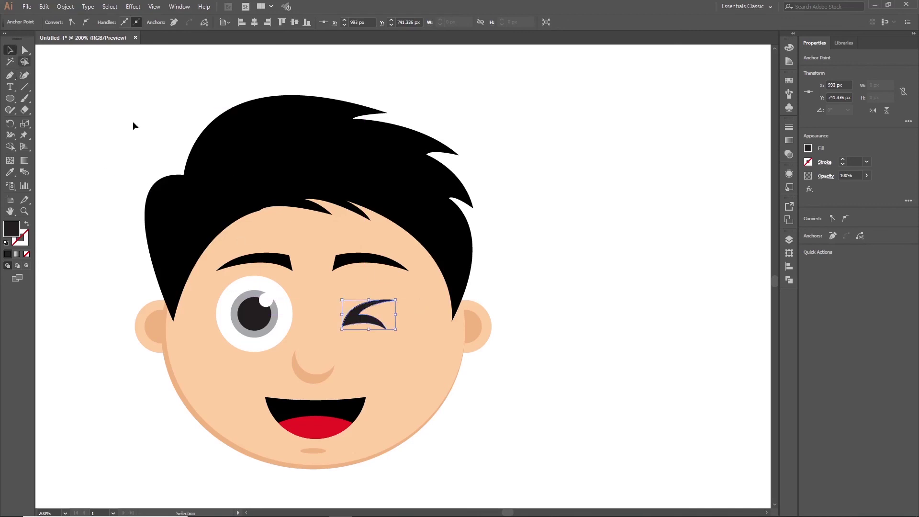
drag(355, 264, 381, 274)
scroll(439, 400, down, 2)
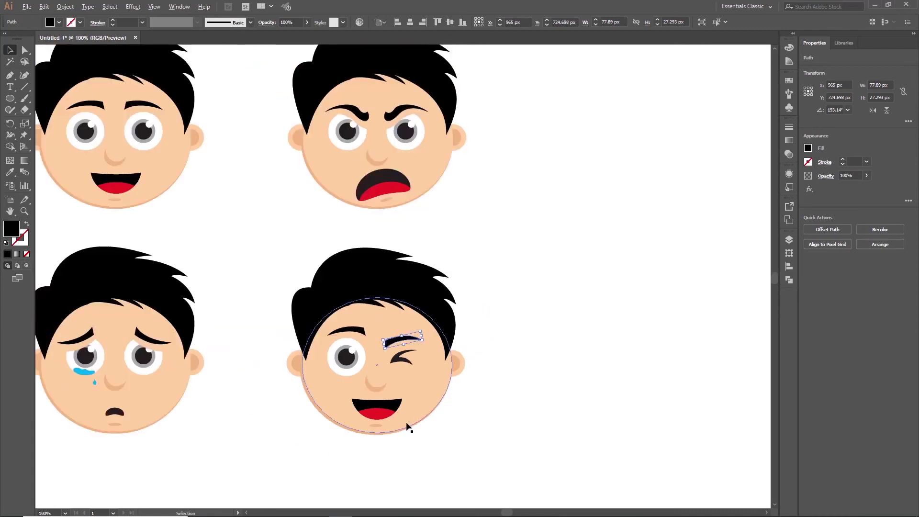
mouse_move(377, 408)
mouse_down()
mouse_move(405, 381)
mouse_move(394, 409)
mouse_up()
shift+click(410, 422)
click(394, 452)
- Select all the artwork of the four heads together
key(ctrl+0)
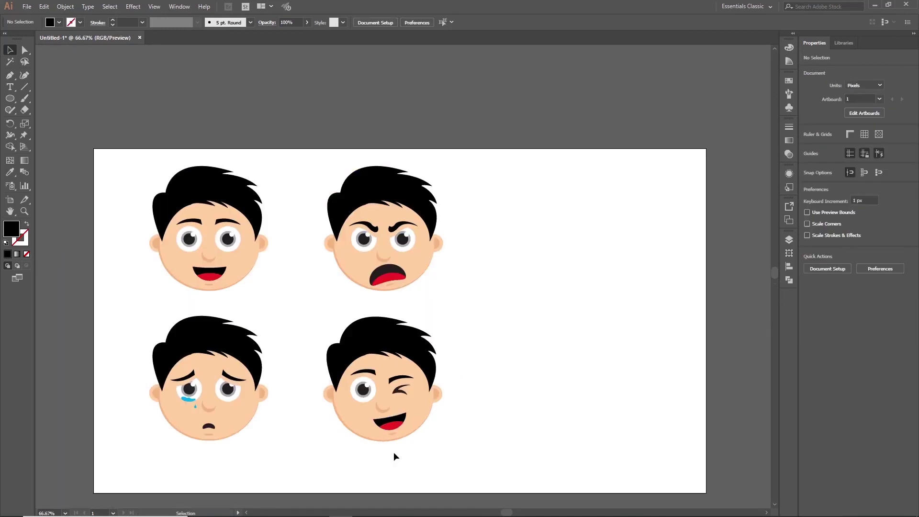
scroll(129, 158, down, 1)
drag(135, 139, 470, 458)
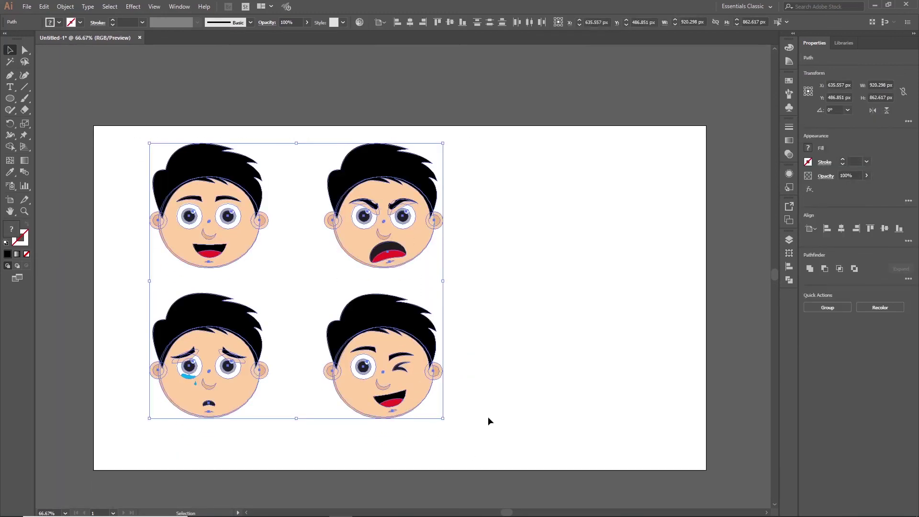